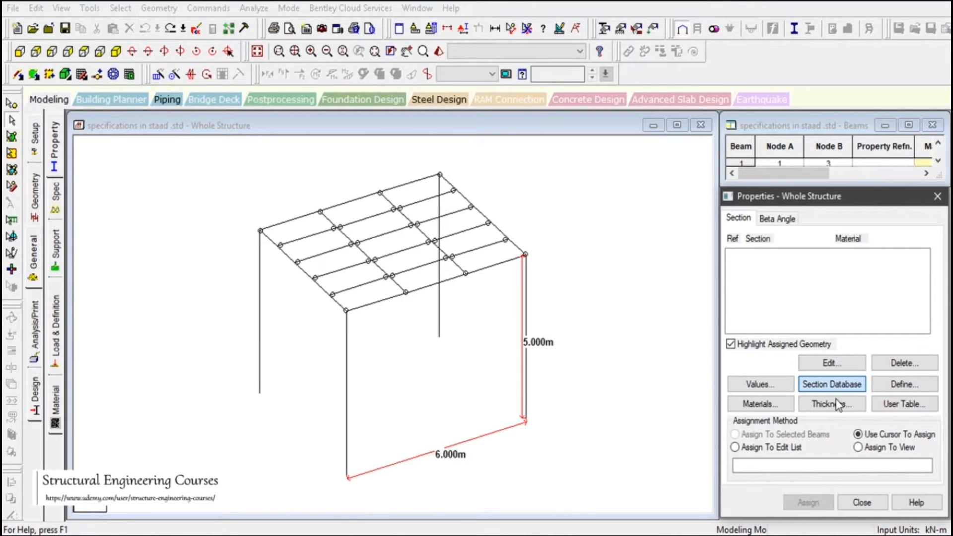
Add the British UB457X152X52 section in STEEL from the section database to the model's property list
{"action": "left_click", "coordinate": [832, 386]}
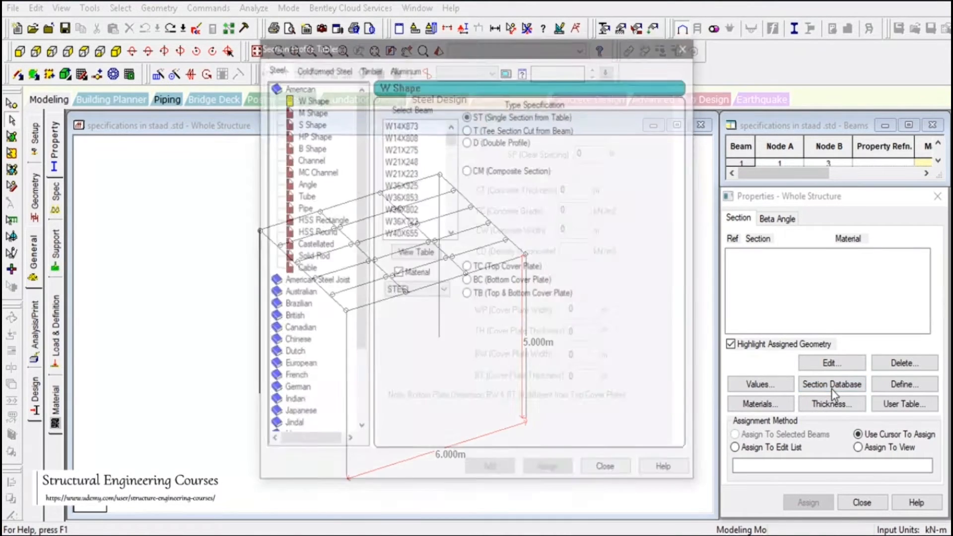
{"action": "left_click_drag", "start_coordinate": [357, 124], "coordinate": [353, 202]}
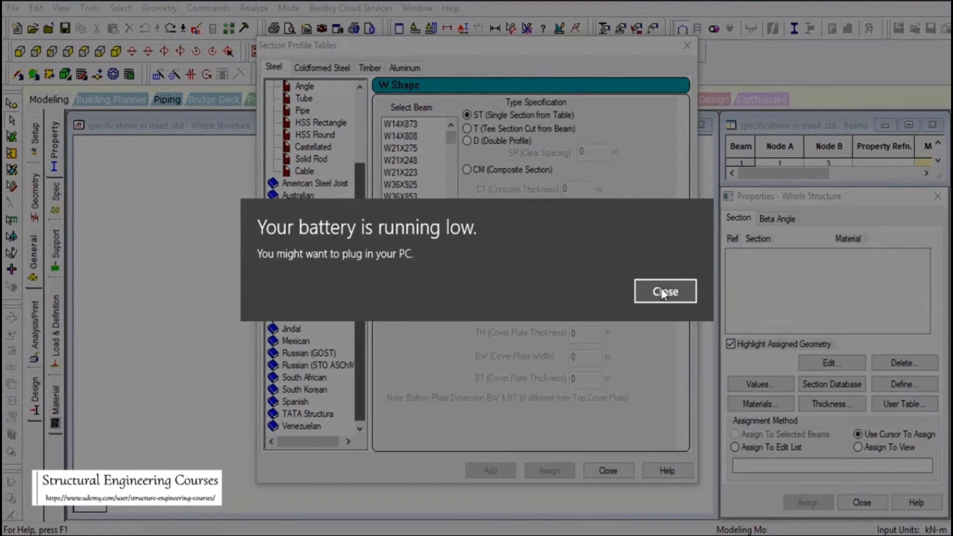
{"action": "left_click", "coordinate": [665, 291]}
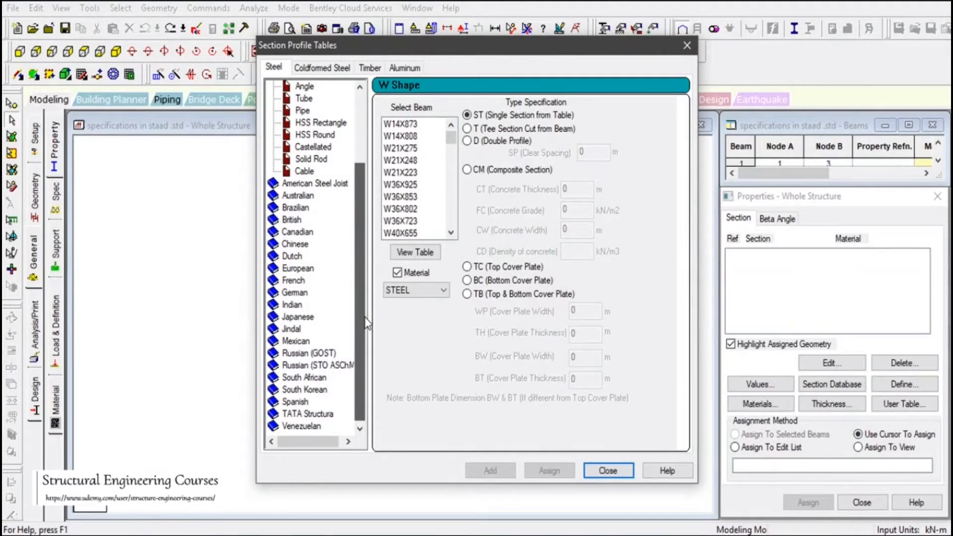
{"action": "left_click_drag", "start_coordinate": [365, 313], "coordinate": [361, 307]}
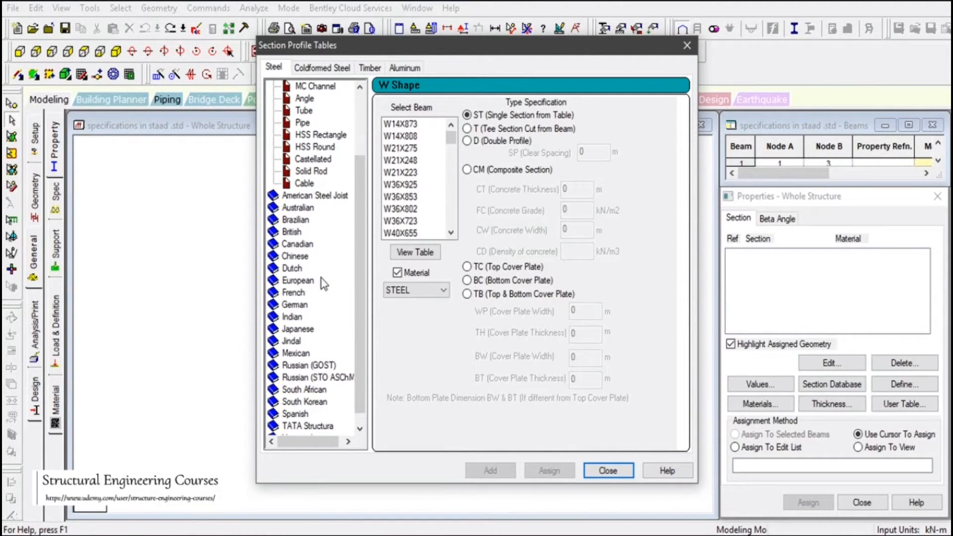
{"action": "double_click", "coordinate": [292, 232]}
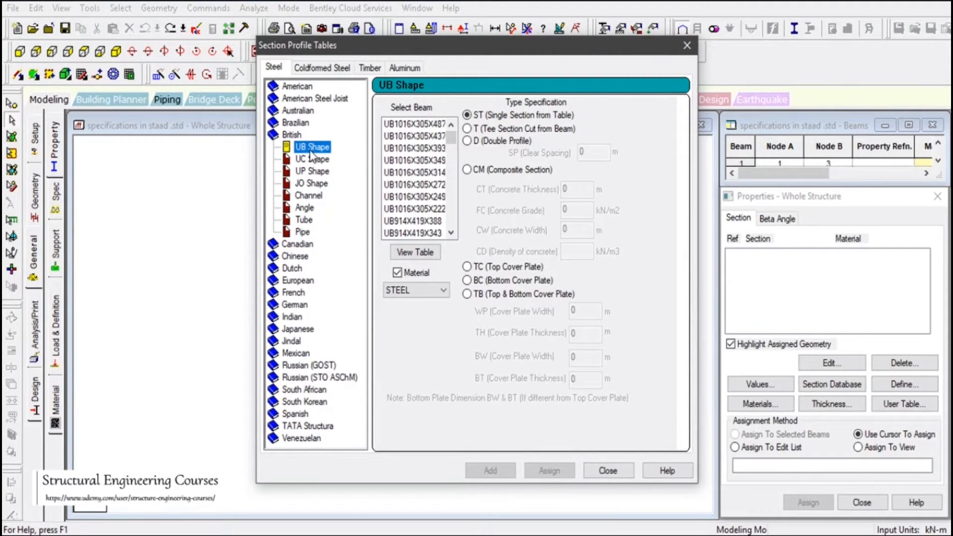
{"action": "left_click_drag", "start_coordinate": [449, 138], "coordinate": [449, 195]}
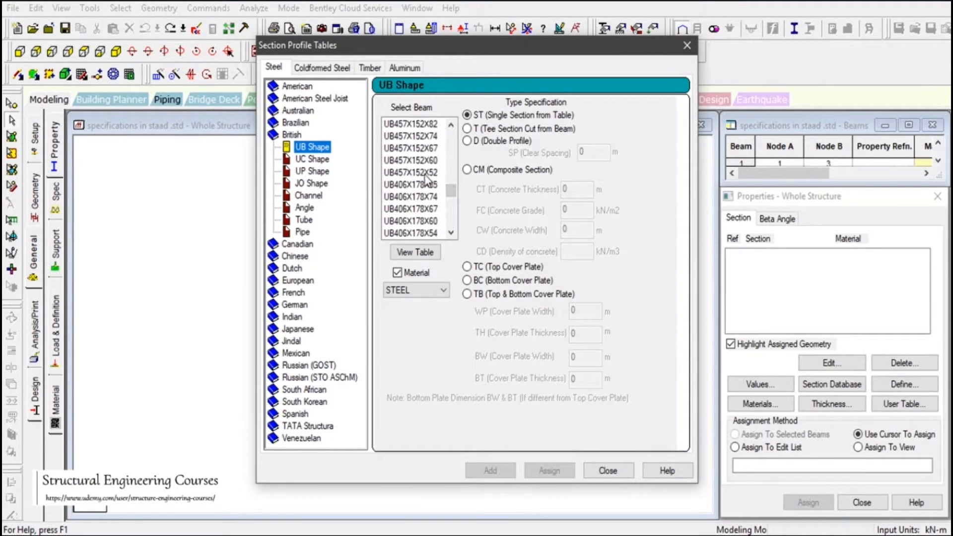
{"action": "left_click", "coordinate": [426, 173]}
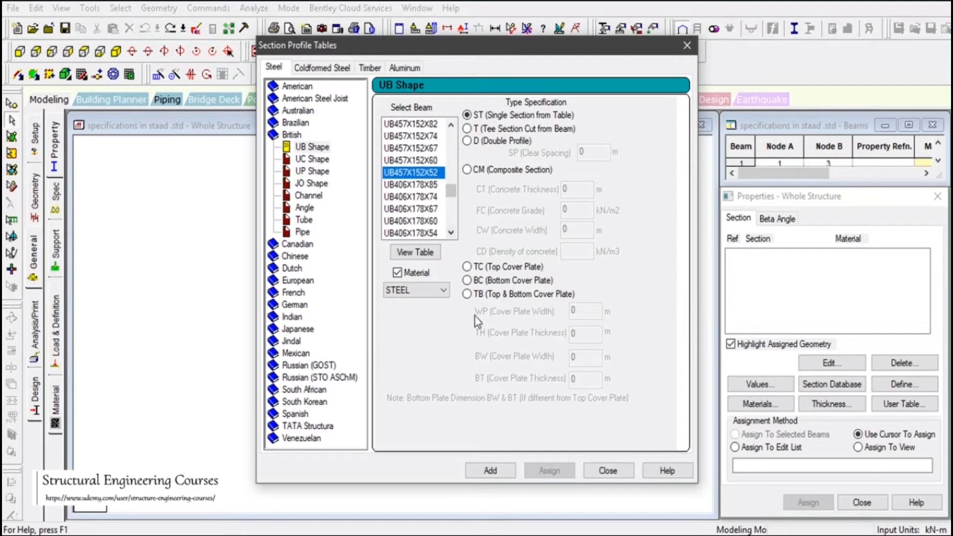
{"action": "left_click", "coordinate": [490, 470]}
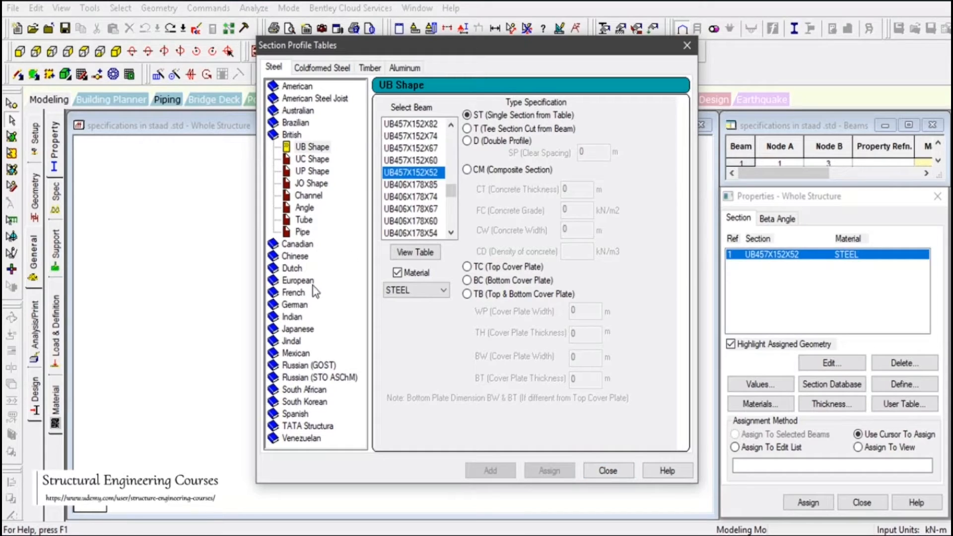
Add the British channel section CH125X65X15 in STEEL to the model's property list
{"action": "left_click", "coordinate": [308, 195]}
{"action": "left_click_drag", "start_coordinate": [448, 150], "coordinate": [451, 169]}
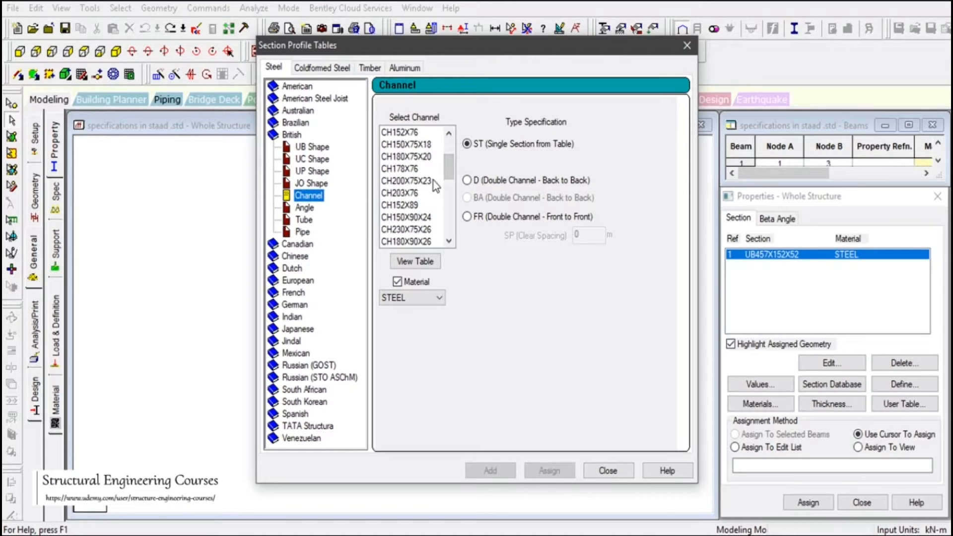
{"action": "left_click_drag", "start_coordinate": [447, 180], "coordinate": [448, 166]}
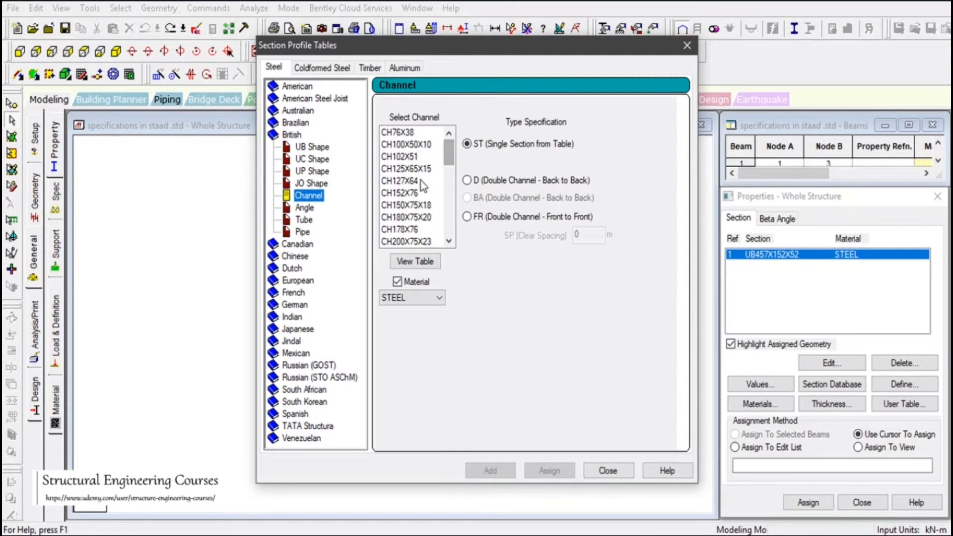
{"action": "left_click", "coordinate": [430, 169]}
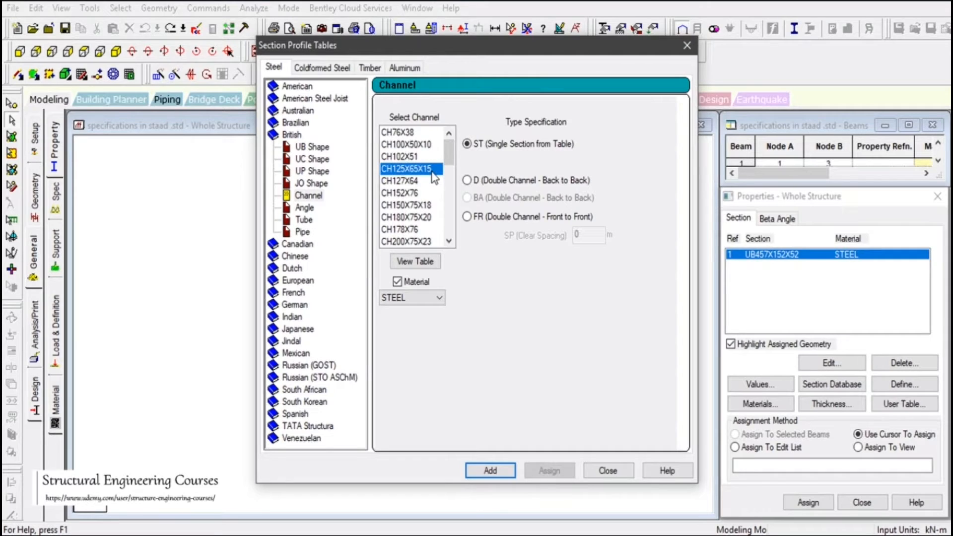
{"action": "left_click", "coordinate": [491, 470]}
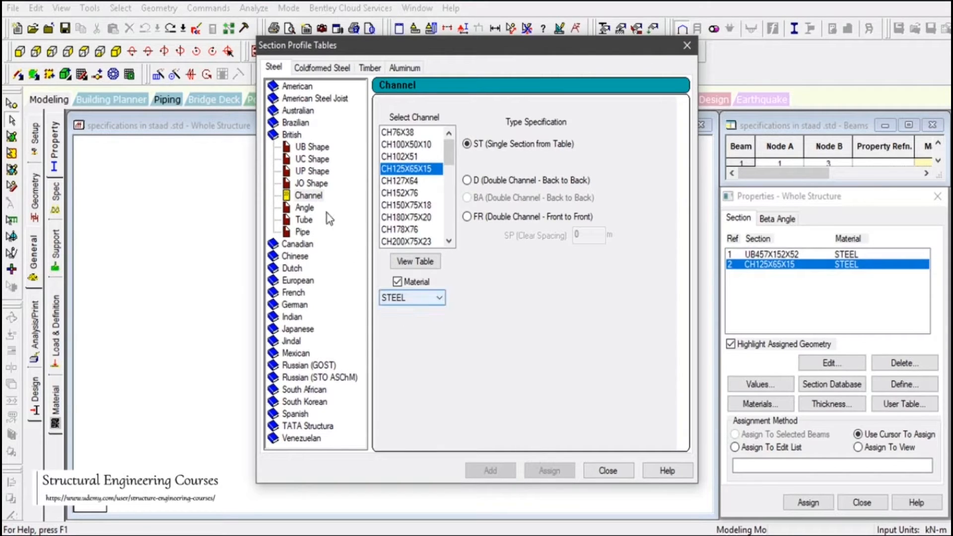
Add the British UB305X165X40 section in STEEL to the property list and close the section tables
{"action": "left_click", "coordinate": [309, 147]}
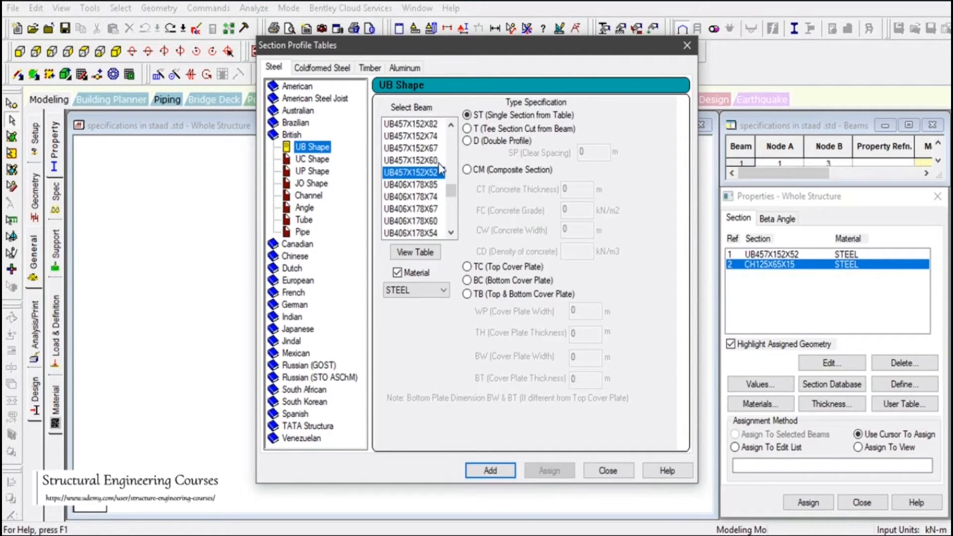
{"action": "left_click_drag", "start_coordinate": [451, 193], "coordinate": [452, 206]}
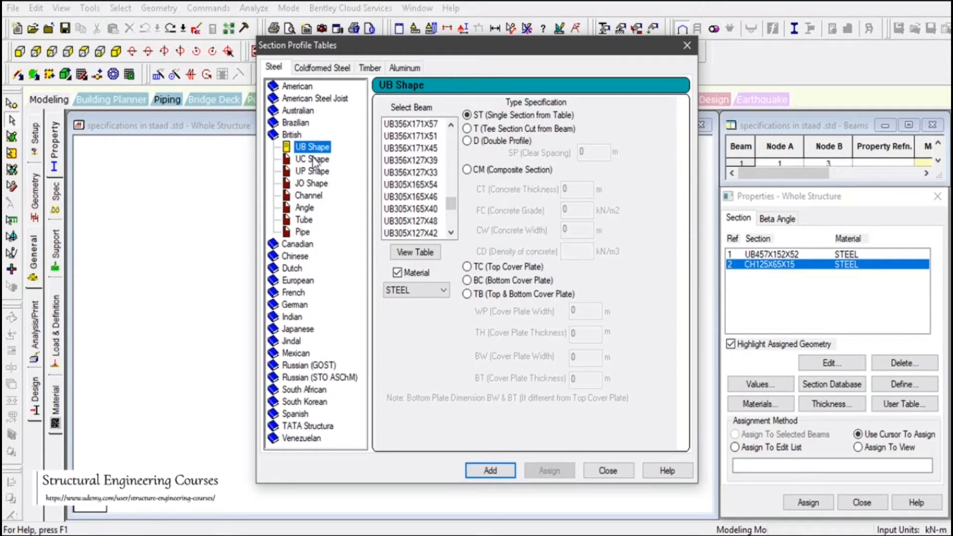
{"action": "left_click", "coordinate": [413, 209]}
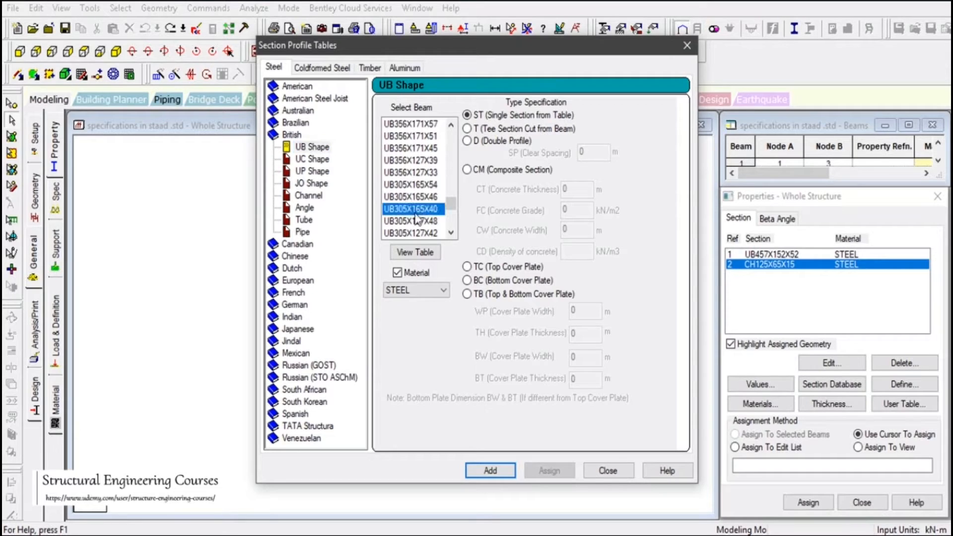
{"action": "left_click", "coordinate": [491, 471]}
{"action": "left_click", "coordinate": [607, 470]}
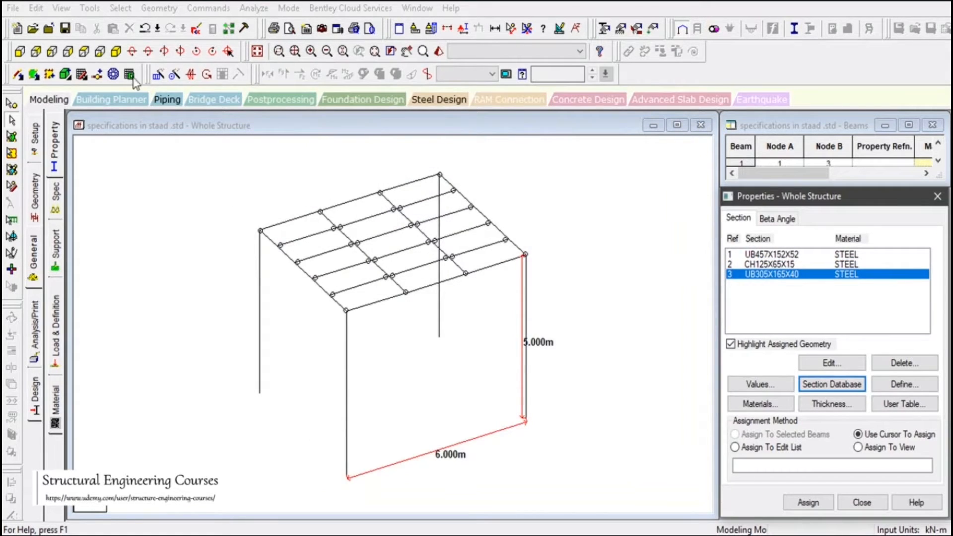
Assign UB305X165X40 to the two inner roof beam lines running perpendicular to the 6 m side
{"action": "left_click", "coordinate": [88, 57]}
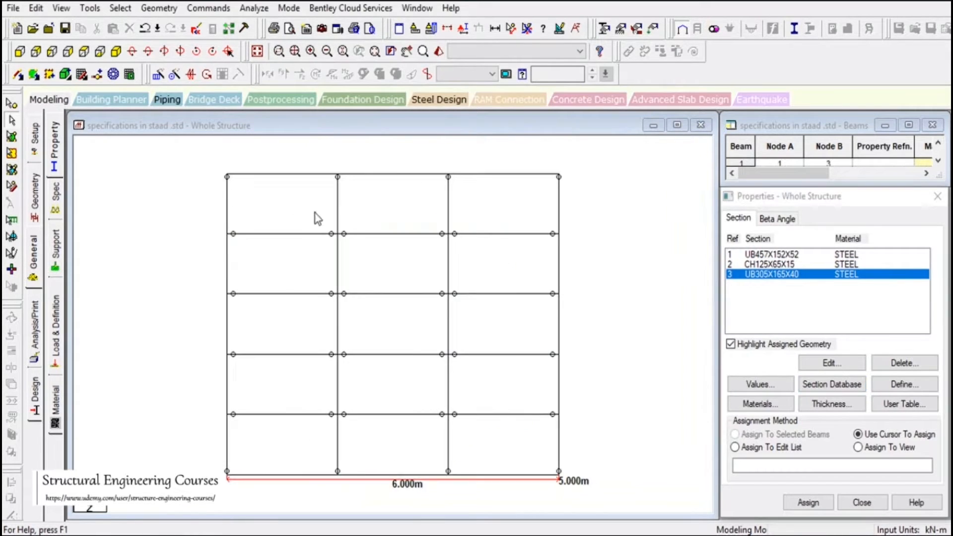
{"action": "left_click", "coordinate": [345, 502]}
{"action": "left_click", "coordinate": [460, 496], "text": "ctrl"}
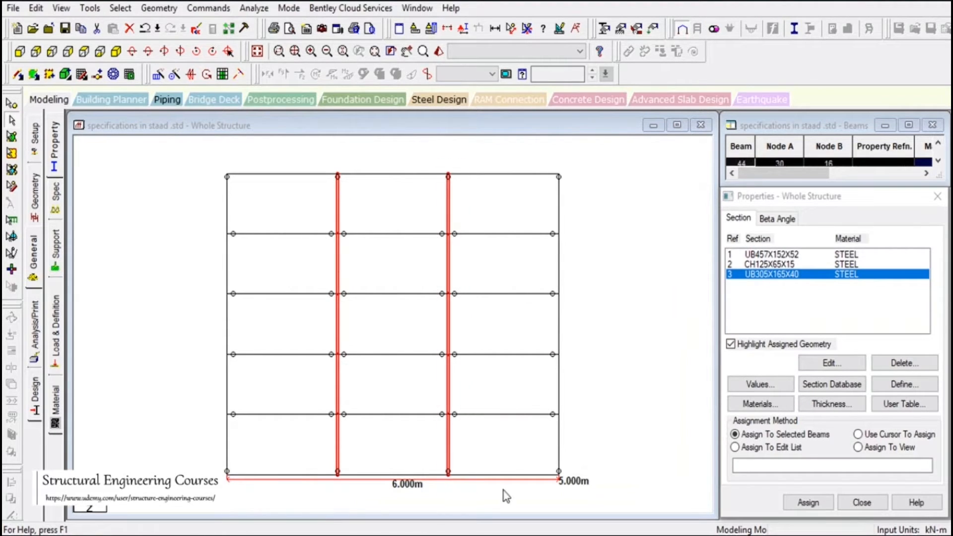
{"action": "left_click", "coordinate": [807, 502]}
{"action": "left_click", "coordinate": [839, 394]}
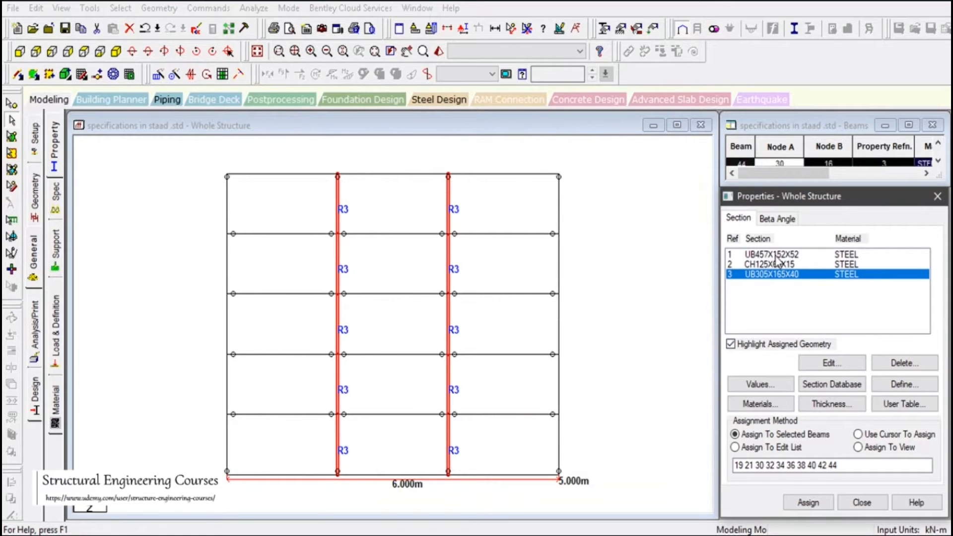
Assign UB305X165X40 to the two outer roof edge beams running perpendicular to the 6 m side
{"action": "left_click_drag", "start_coordinate": [207, 185], "coordinate": [234, 477]}
{"action": "left_click_drag", "start_coordinate": [548, 198], "coordinate": [623, 464], "text": "ctrl"}
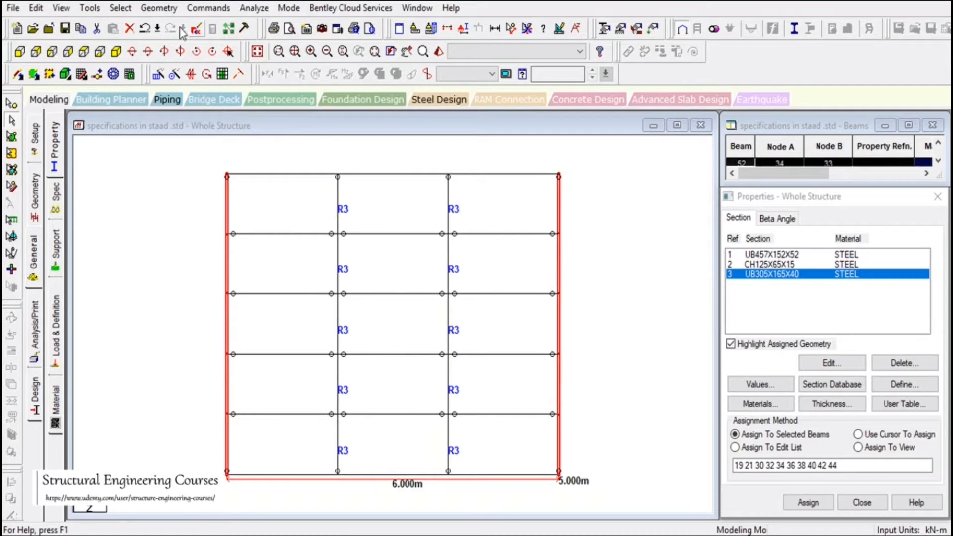
{"action": "left_click", "coordinate": [116, 51]}
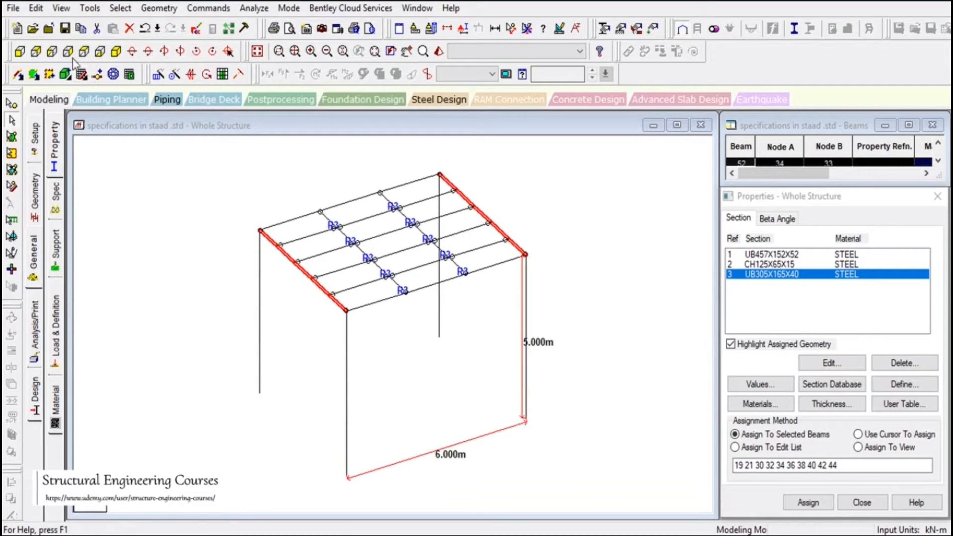
{"action": "left_click", "coordinate": [84, 51]}
{"action": "left_click", "coordinate": [808, 503]}
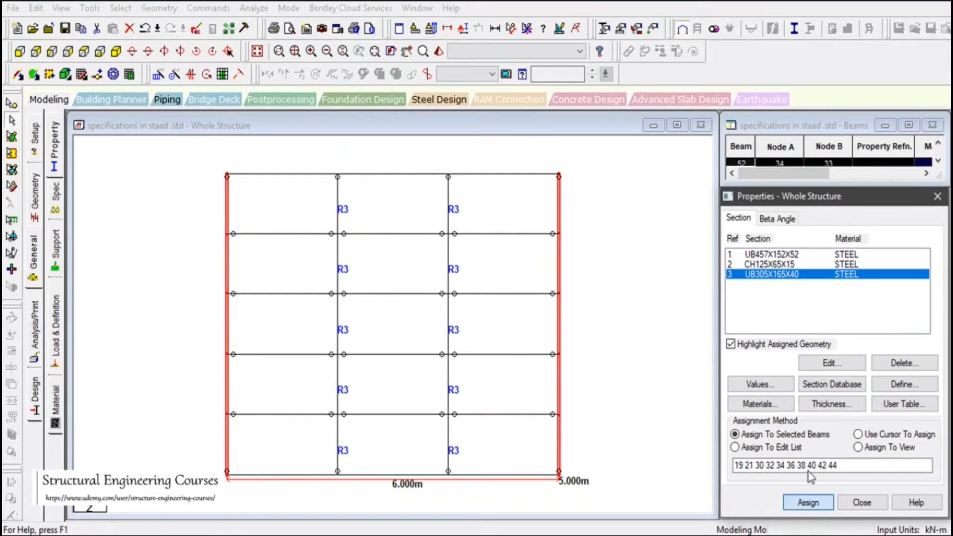
{"action": "left_click", "coordinate": [851, 392]}
Assign the CH125X65X15 channel to the four intermediate roof member lines parallel to the 6 m side
{"action": "left_click", "coordinate": [779, 264]}
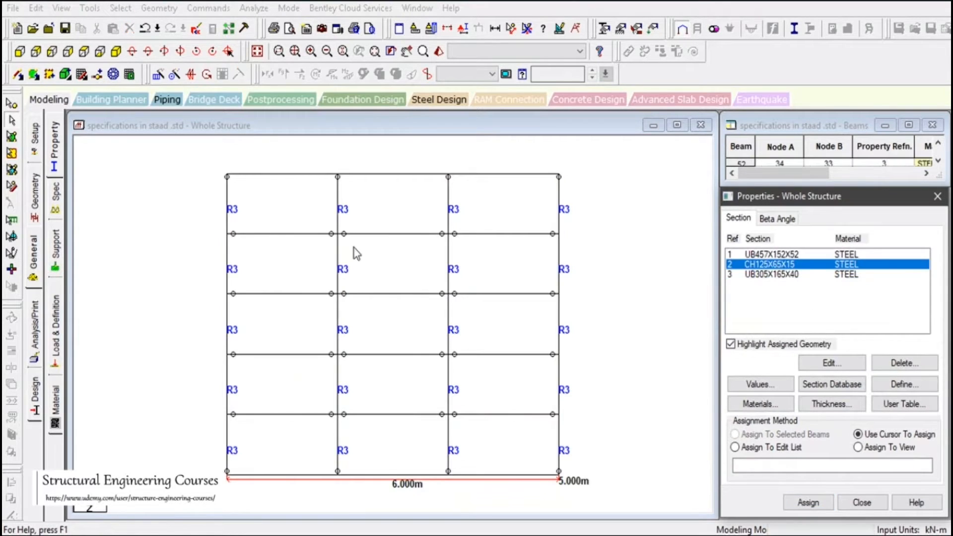
{"action": "left_click_drag", "start_coordinate": [194, 225], "coordinate": [751, 240]}
{"action": "left_click_drag", "start_coordinate": [193, 291], "coordinate": [653, 312]}
{"action": "left_click_drag", "start_coordinate": [189, 353], "coordinate": [651, 369]}
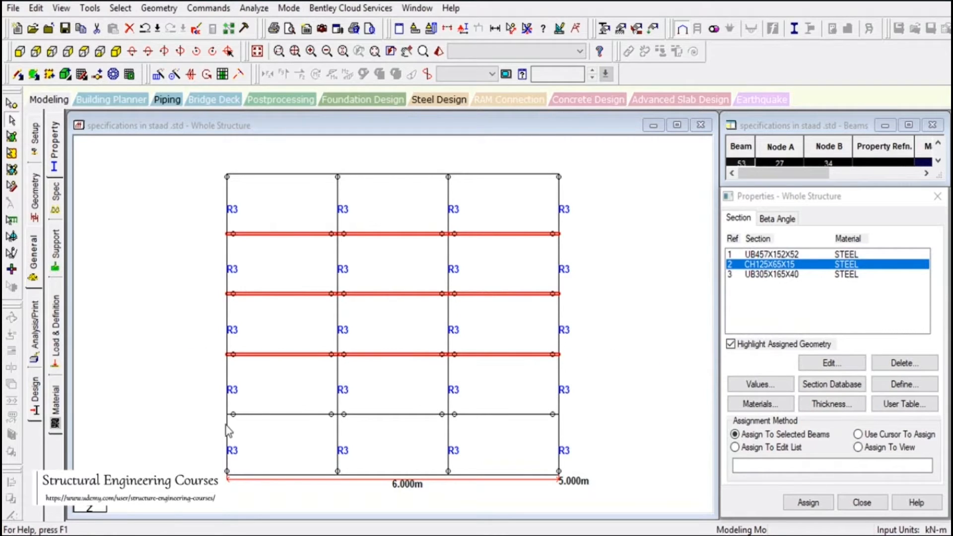
{"action": "left_click_drag", "start_coordinate": [192, 413], "coordinate": [608, 435]}
{"action": "left_click", "coordinate": [807, 503]}
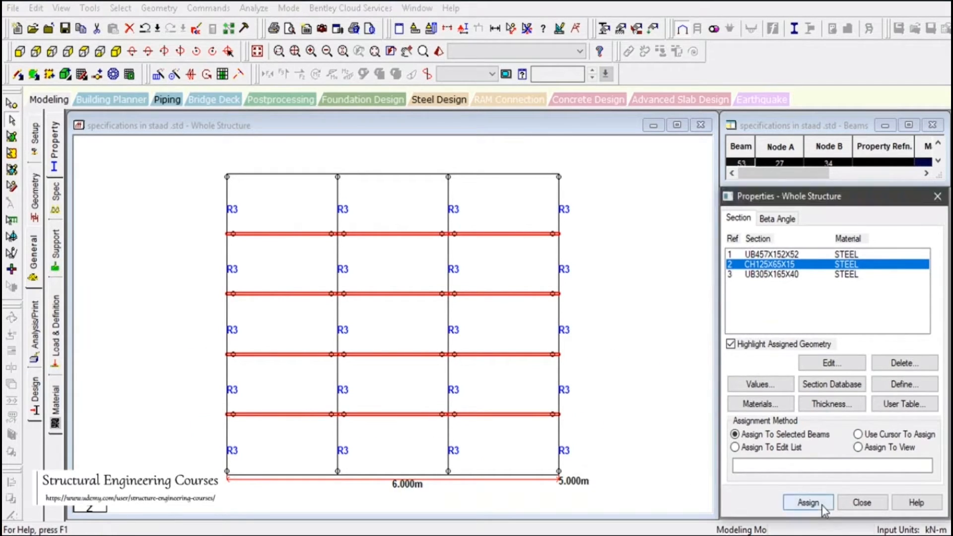
{"action": "left_click", "coordinate": [850, 394]}
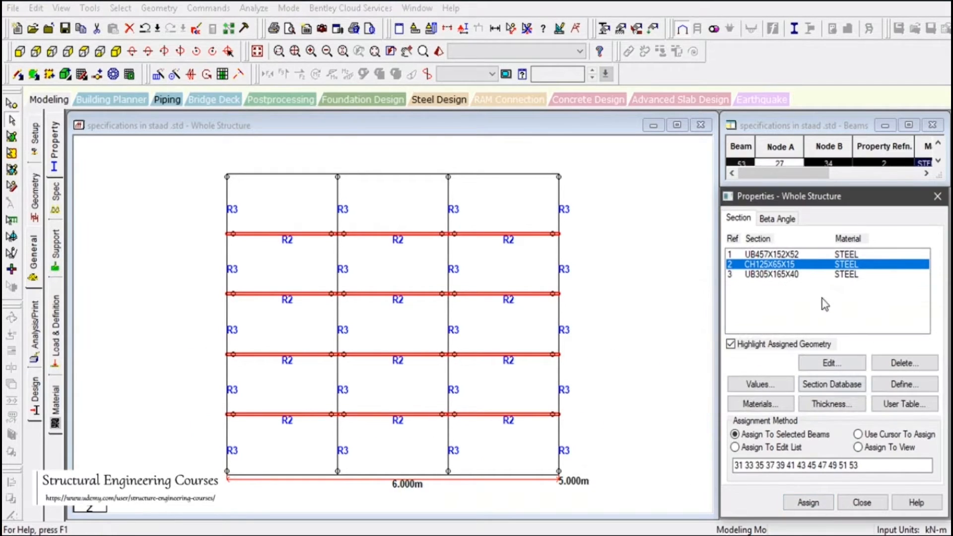
Assign UB457X152X52 to the two outer roof beams along the 6 m sides
{"action": "left_click", "coordinate": [772, 254]}
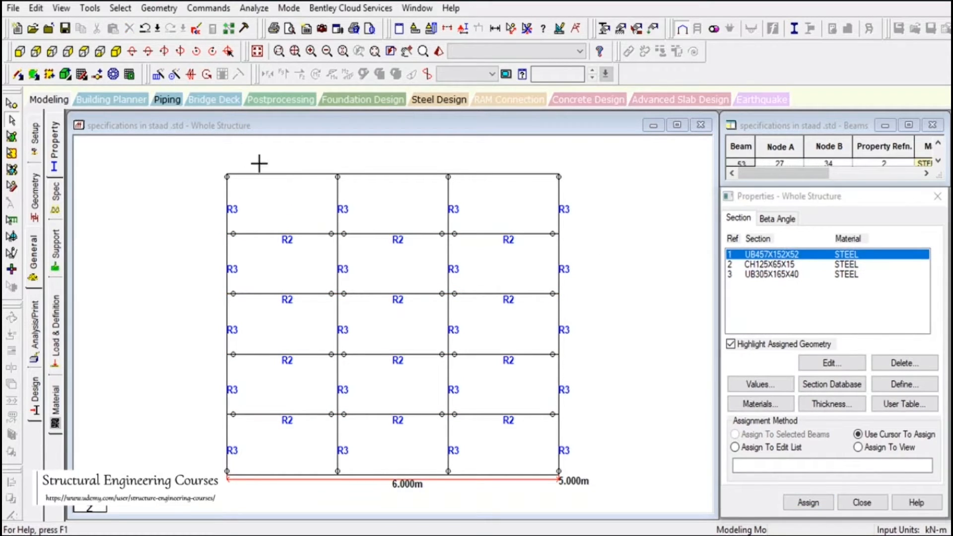
{"action": "left_click_drag", "start_coordinate": [236, 151], "coordinate": [517, 196]}
{"action": "left_click_drag", "start_coordinate": [251, 451], "coordinate": [531, 489]}
{"action": "left_click", "coordinate": [805, 502]}
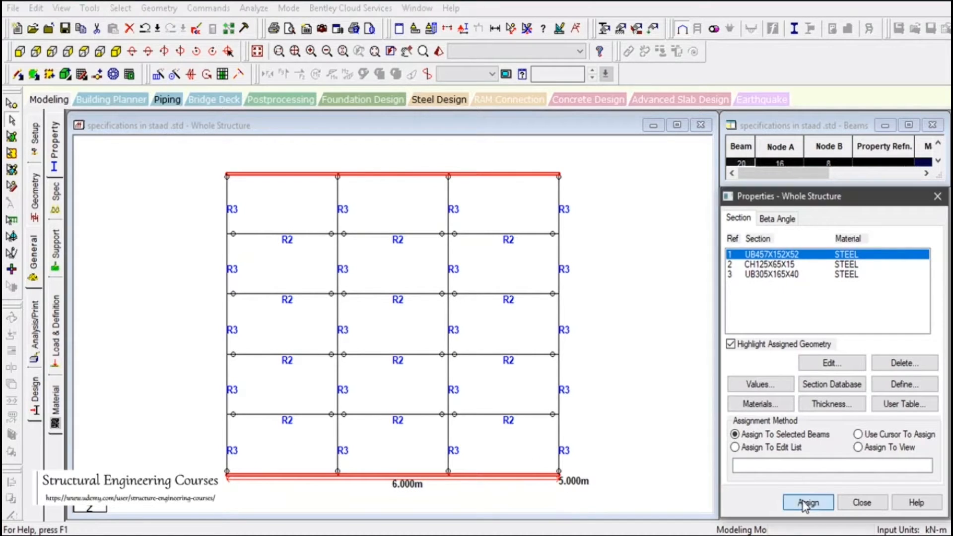
{"action": "left_click", "coordinate": [848, 394]}
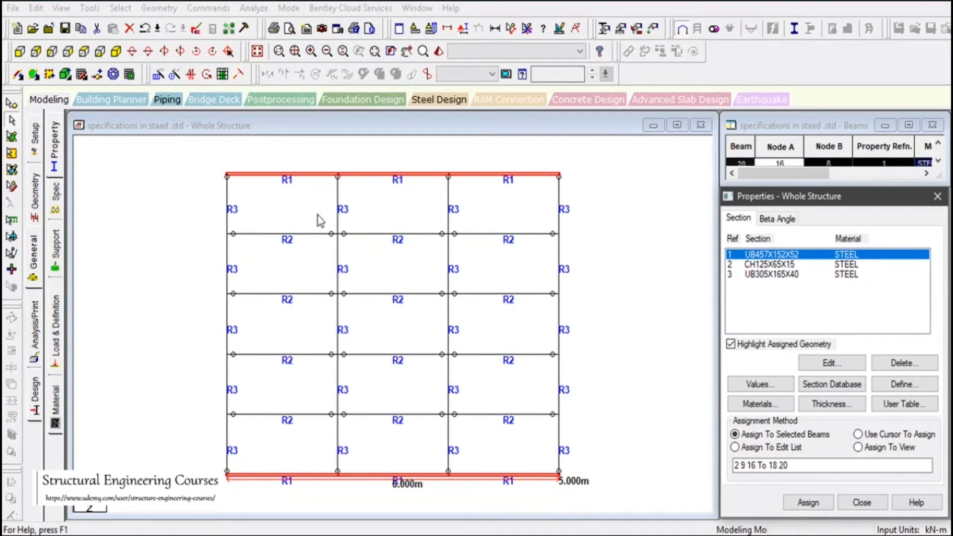
Assign UB457X152X52 to all four 5 m columns and return to the isometric view
{"action": "left_click", "coordinate": [116, 52]}
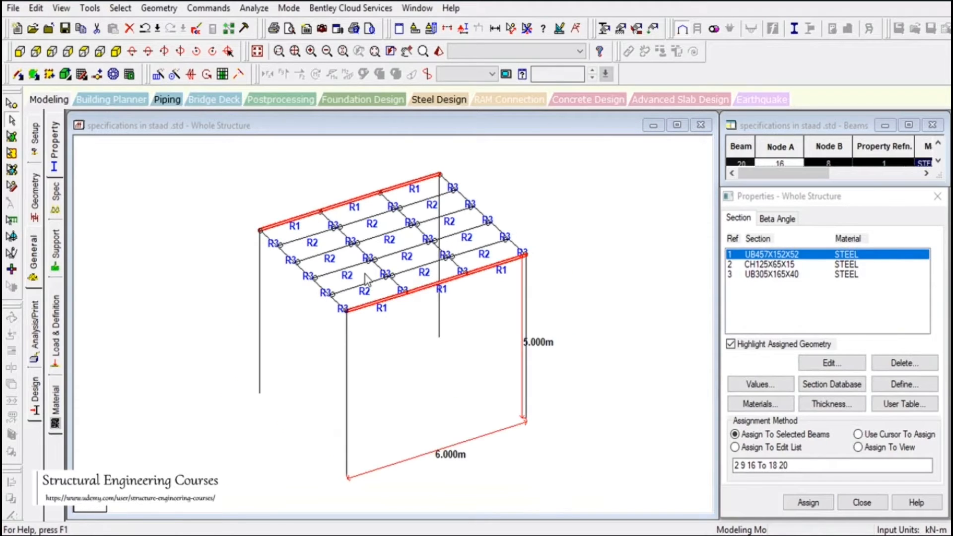
{"action": "left_click_drag", "start_coordinate": [576, 301], "coordinate": [617, 348]}
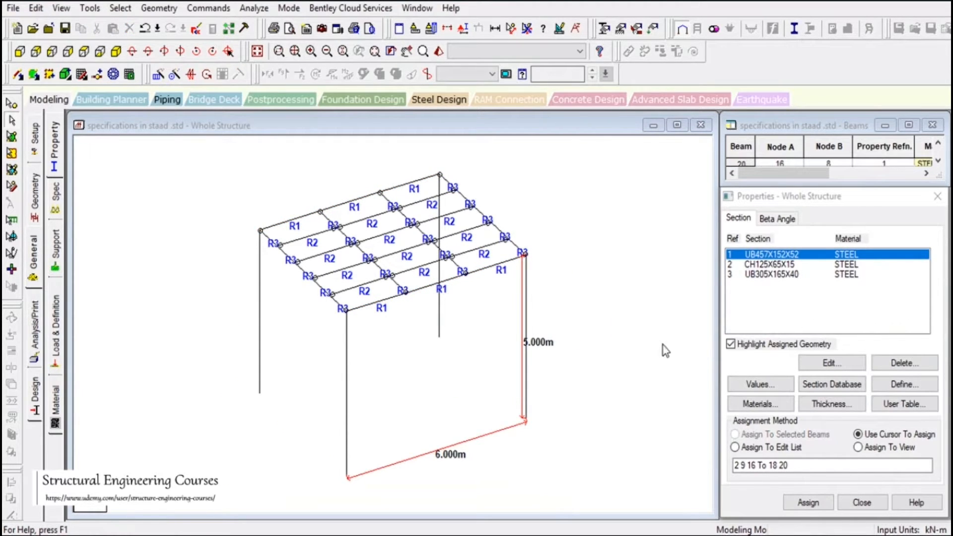
{"action": "left_click", "coordinate": [20, 51]}
{"action": "left_click_drag", "start_coordinate": [181, 232], "coordinate": [640, 469]}
{"action": "left_click", "coordinate": [808, 502]}
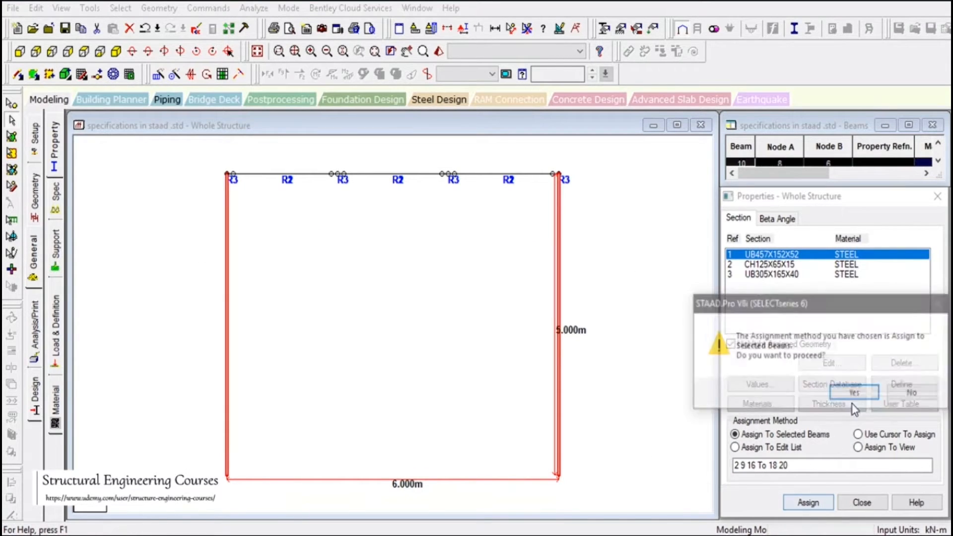
{"action": "left_click", "coordinate": [850, 391]}
{"action": "left_click", "coordinate": [121, 52]}
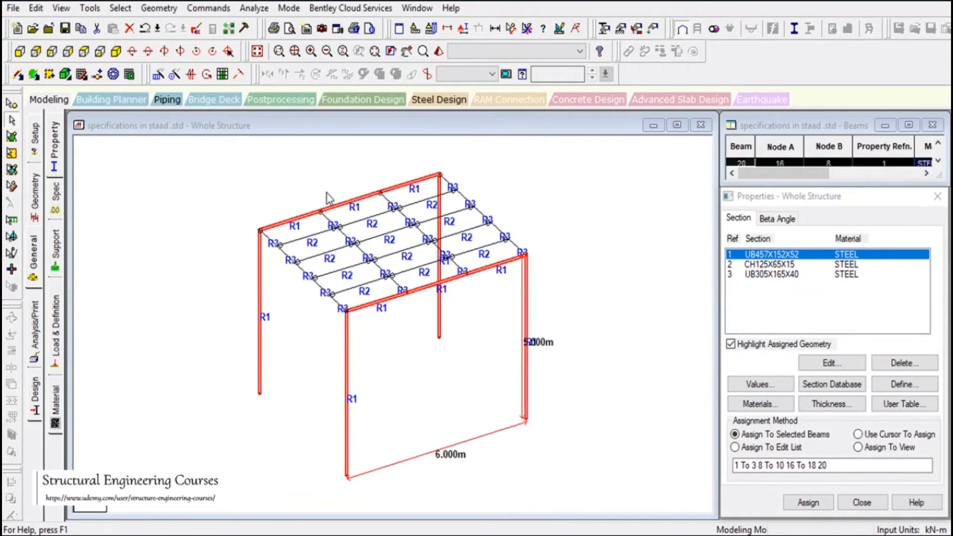
Show the front corner column and its adjoining 6 m side beam segment in an enlarged 3D rendered view
{"action": "left_click", "coordinate": [559, 258]}
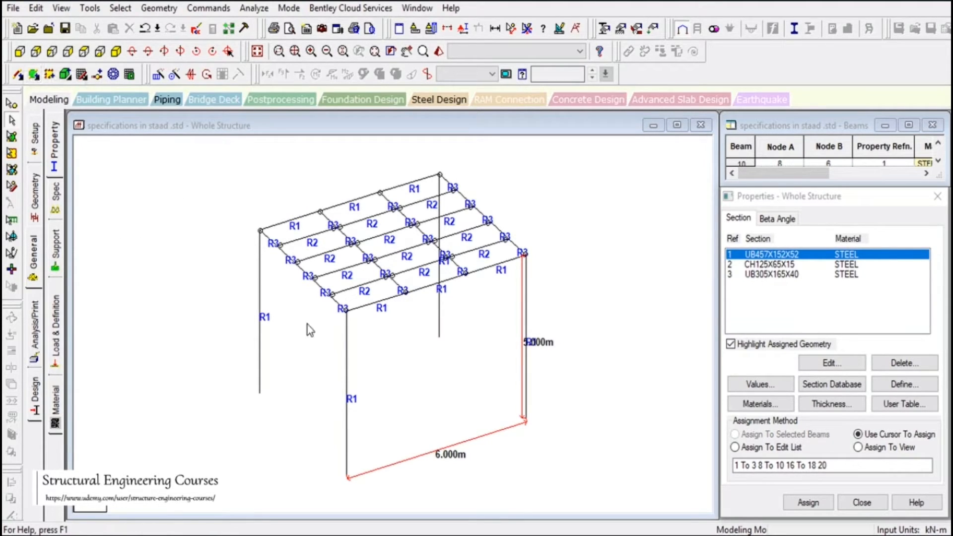
{"action": "left_click", "coordinate": [346, 329]}
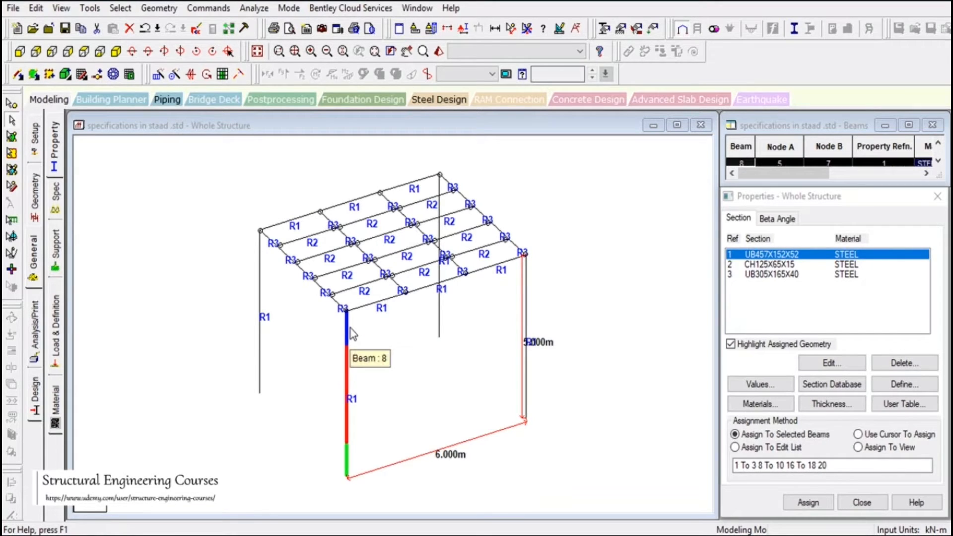
{"action": "left_click", "coordinate": [365, 312]}
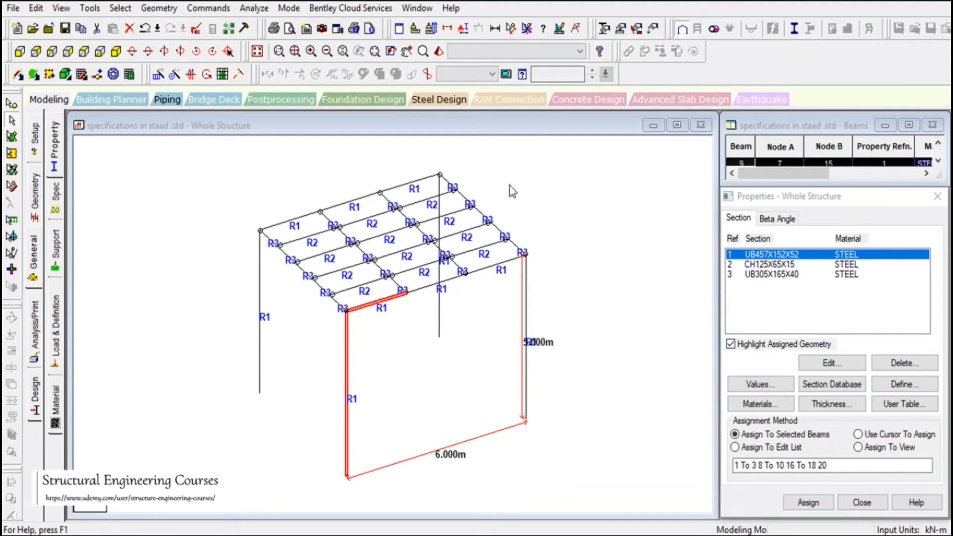
{"action": "left_click", "coordinate": [439, 51]}
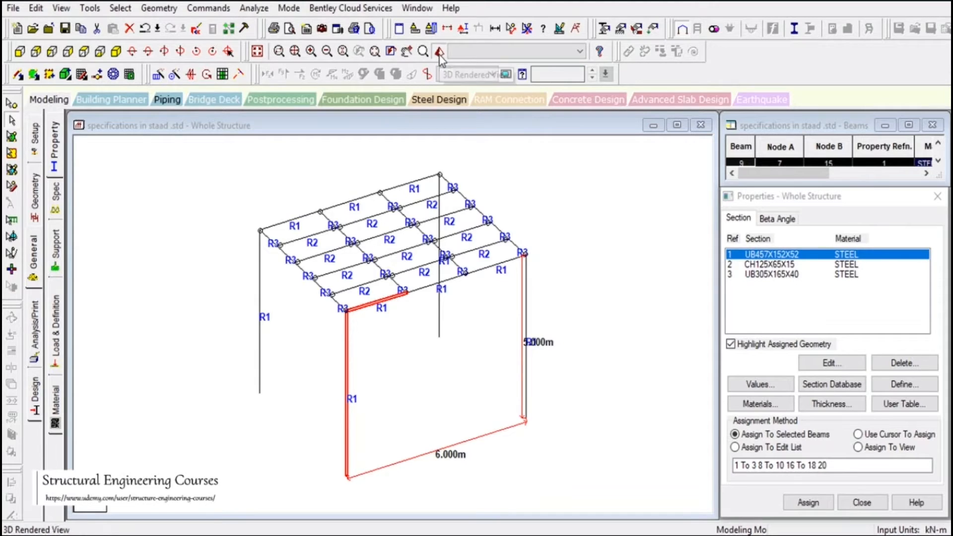
{"action": "left_click_drag", "start_coordinate": [466, 303], "coordinate": [460, 255]}
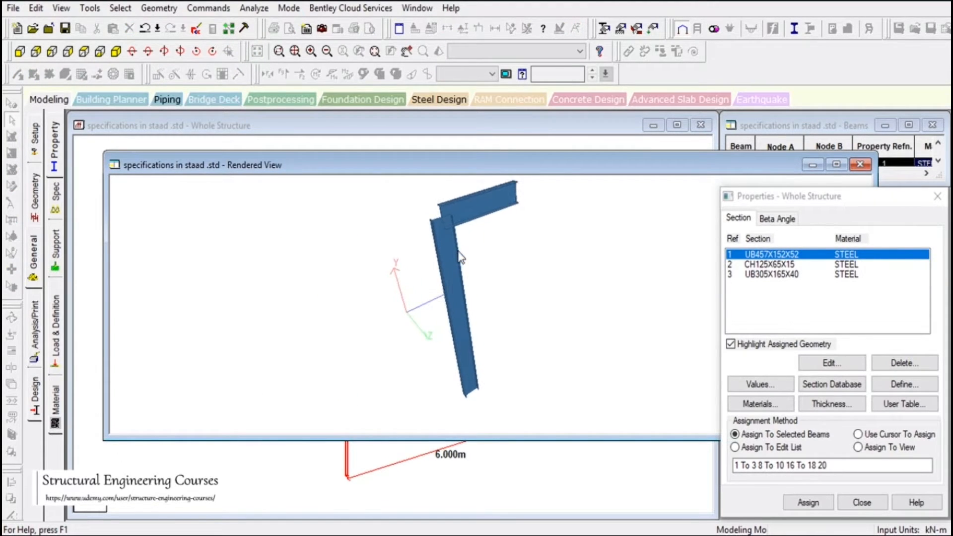
{"action": "left_click", "coordinate": [836, 164]}
Examine the overlap between the rendered column and beam from several angles, and close the rendered view
{"action": "left_click_drag", "start_coordinate": [569, 141], "coordinate": [466, 166]}
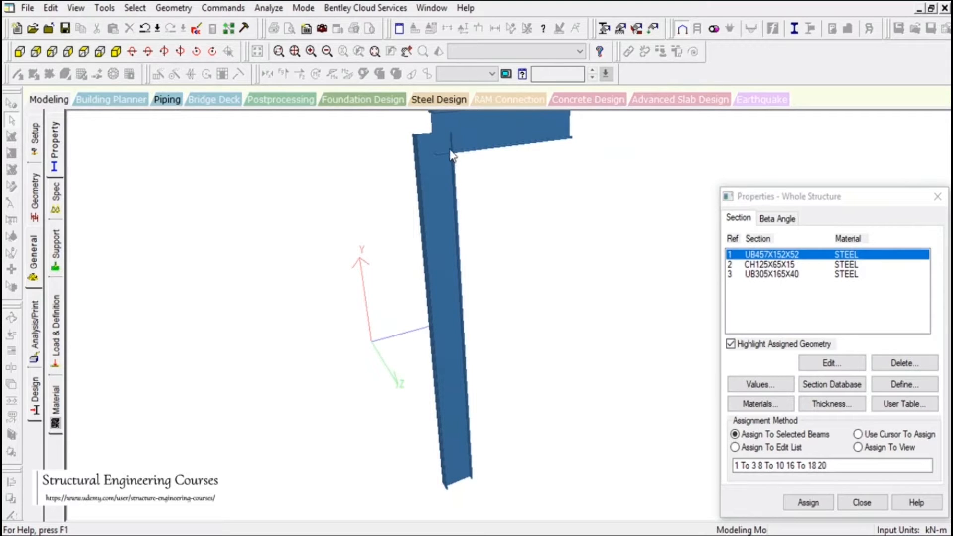
{"action": "mouse_move", "coordinate": [453, 163]}
{"action": "left_mouse_down"}
{"action": "mouse_move", "coordinate": [464, 198]}
{"action": "mouse_move", "coordinate": [447, 158]}
{"action": "left_mouse_up"}
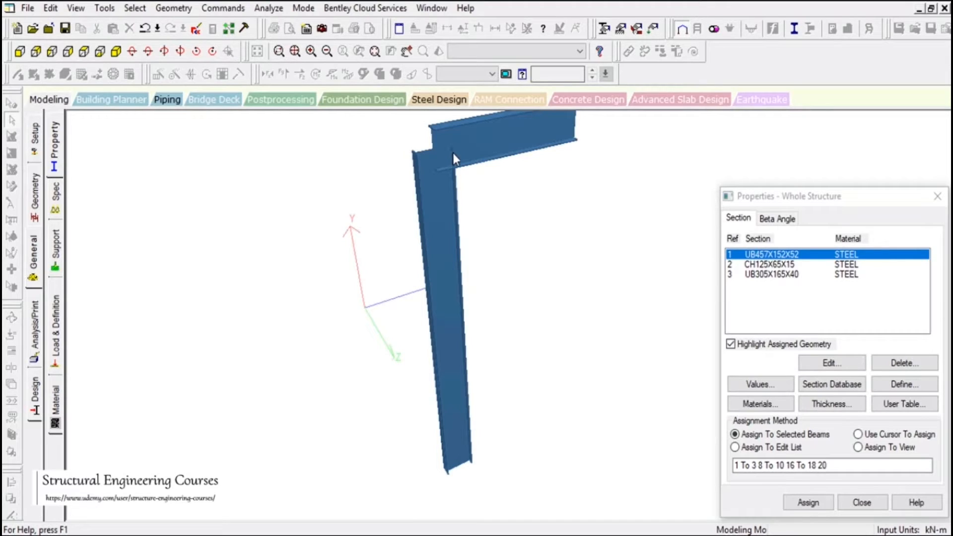
{"action": "mouse_move", "coordinate": [433, 318]}
{"action": "middle_mouse_down"}
{"action": "mouse_move", "coordinate": [398, 324]}
{"action": "mouse_move", "coordinate": [419, 308]}
{"action": "middle_mouse_up"}
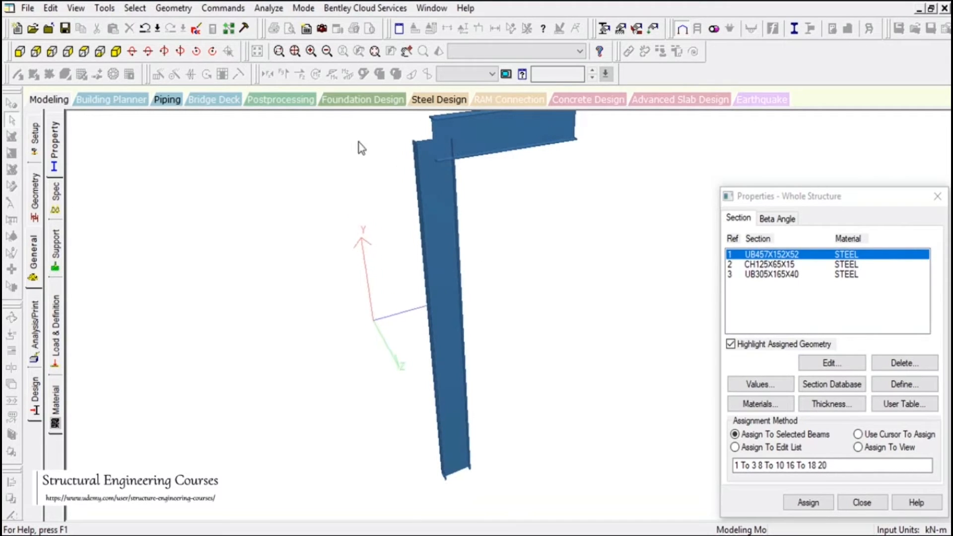
{"action": "left_click", "coordinate": [212, 54]}
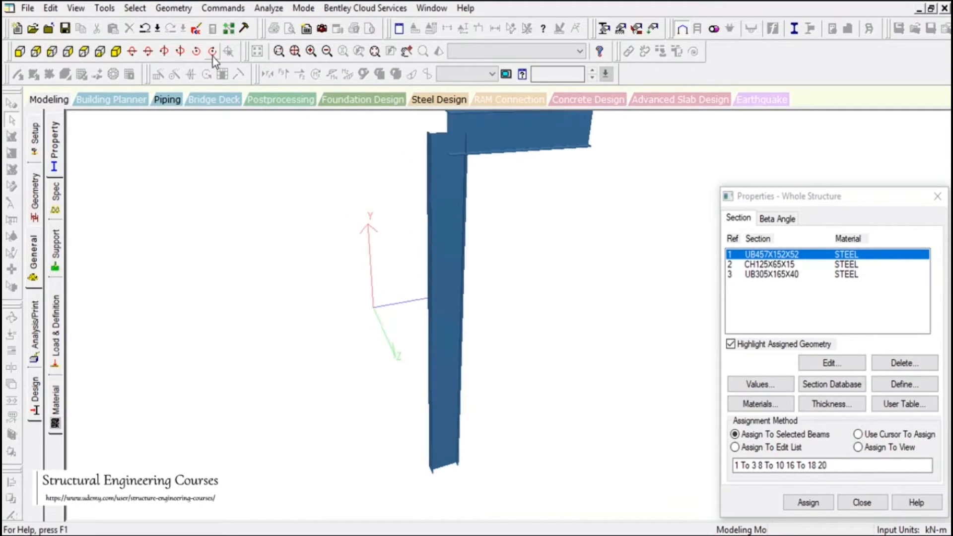
{"action": "left_click", "coordinate": [162, 55]}
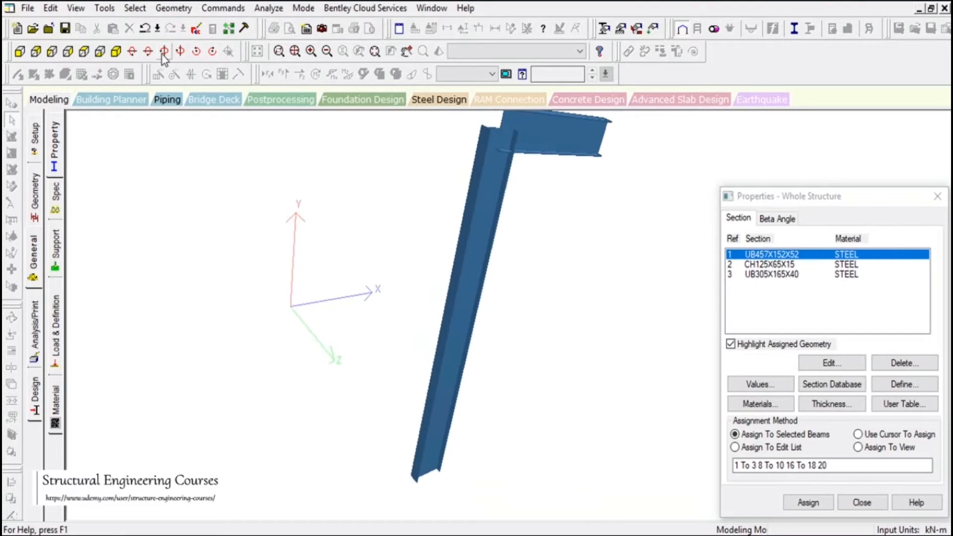
{"action": "left_click", "coordinate": [180, 53]}
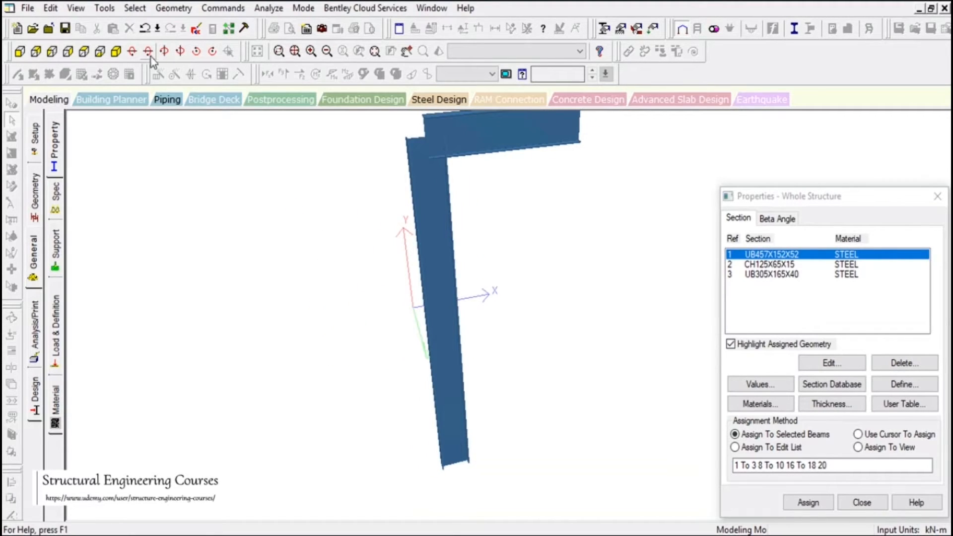
{"action": "left_click", "coordinate": [216, 56]}
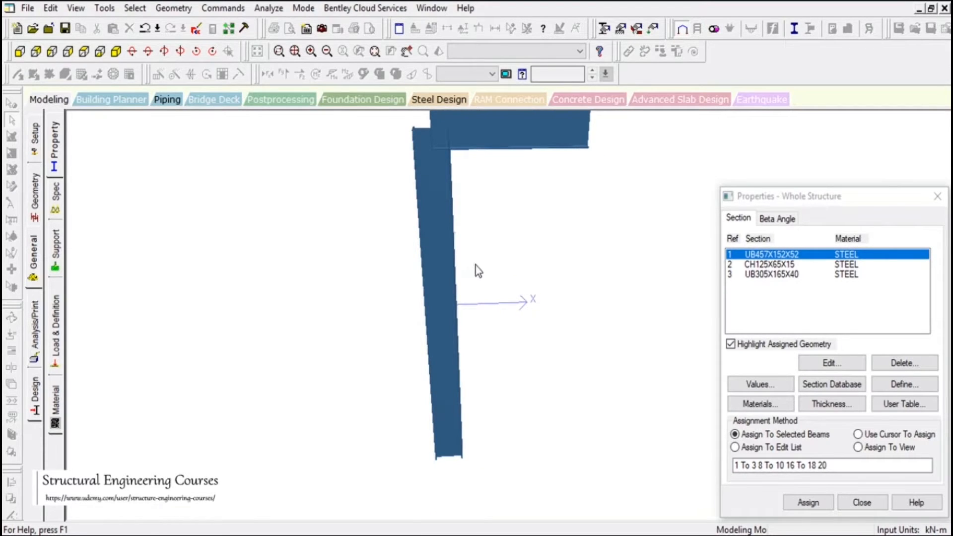
{"action": "middle_click_drag", "start_coordinate": [497, 334], "coordinate": [330, 188]}
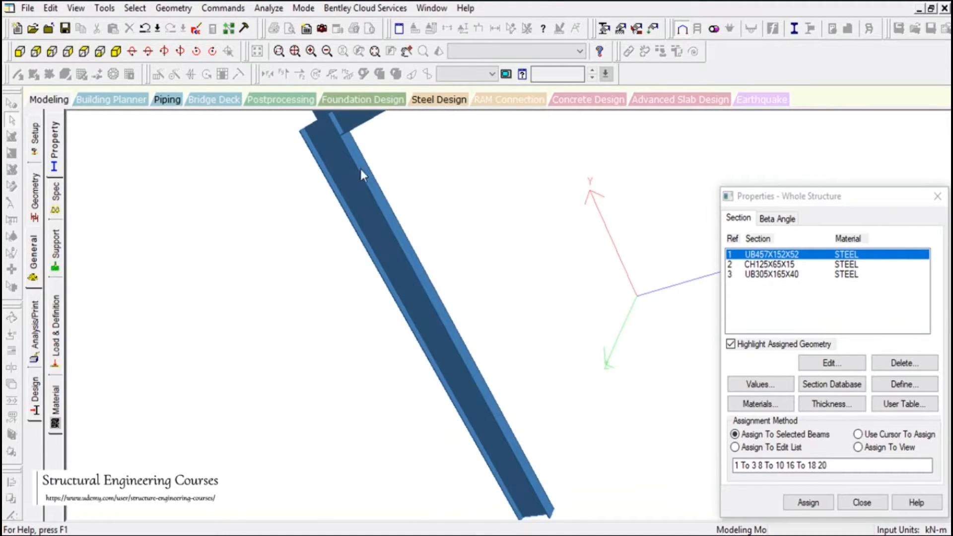
{"action": "middle_click_drag", "start_coordinate": [360, 172], "coordinate": [544, 299]}
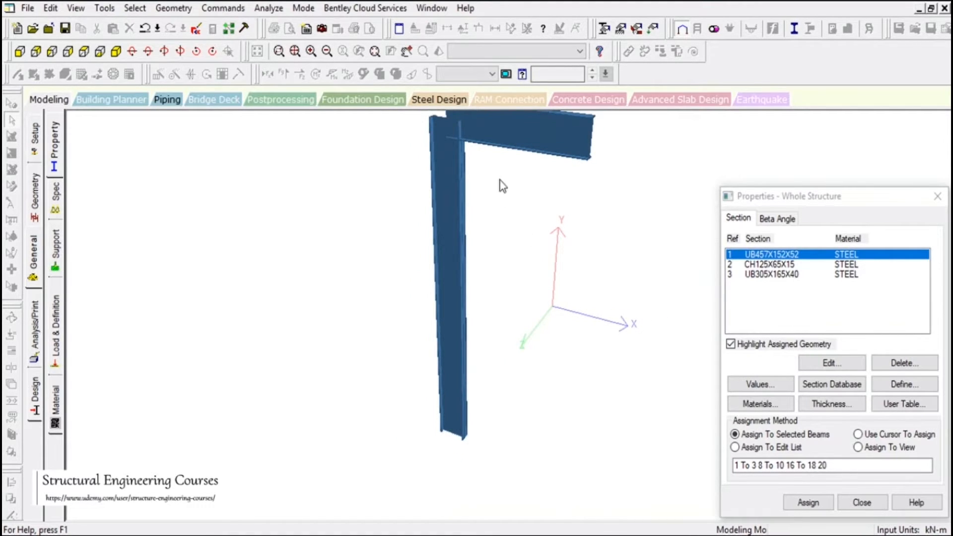
{"action": "middle_click_drag", "start_coordinate": [499, 180], "coordinate": [506, 144]}
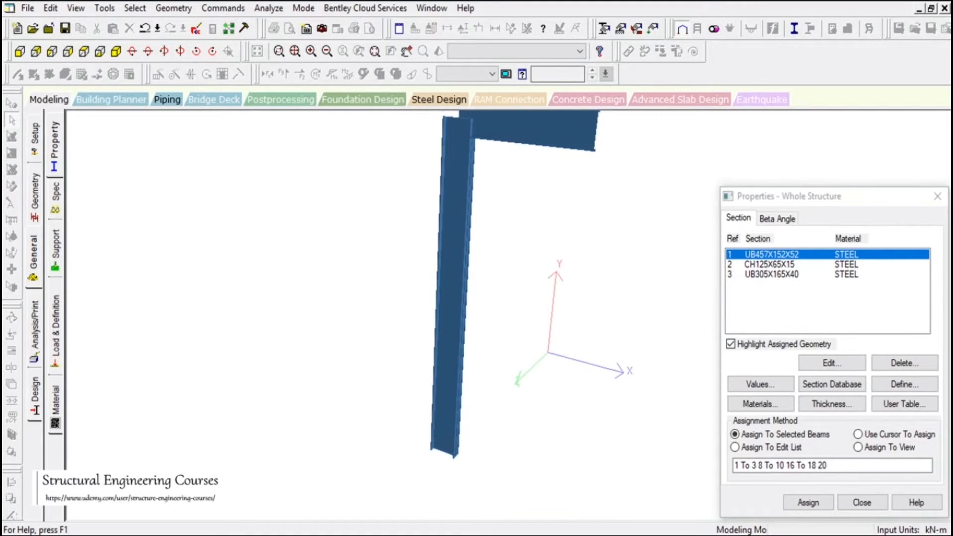
{"action": "left_click", "coordinate": [942, 12]}
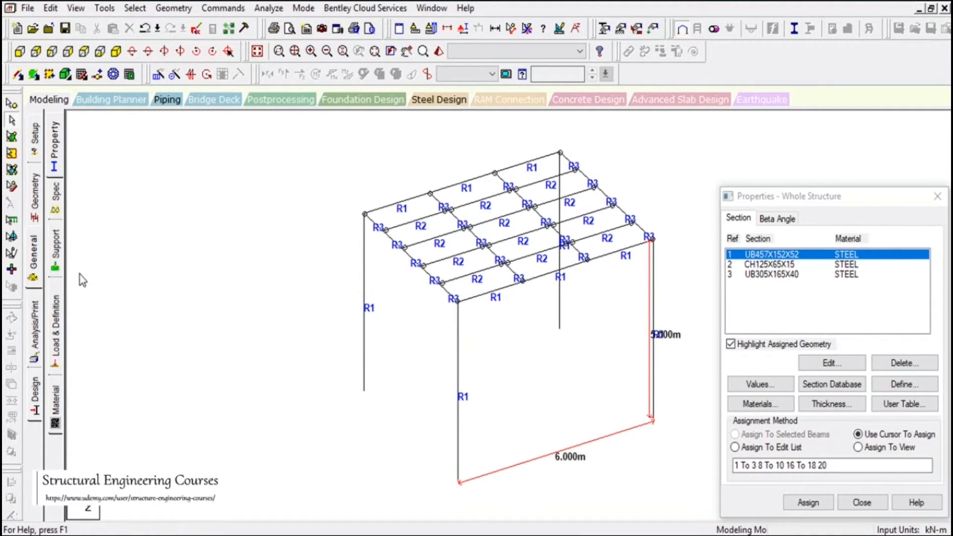
Create a beam offset specification at the member end with a global X offset of 0.225 m
{"action": "left_click", "coordinate": [55, 201]}
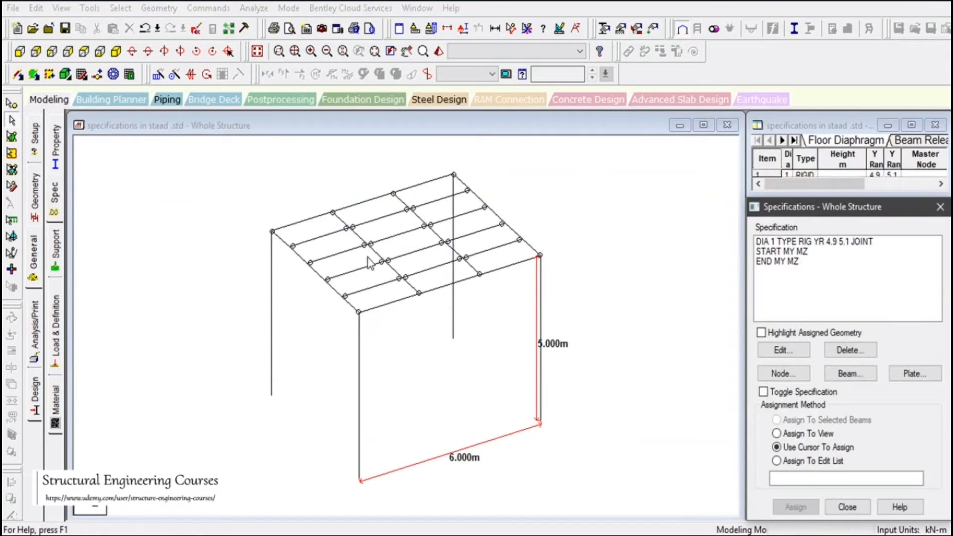
{"action": "left_click", "coordinate": [851, 372]}
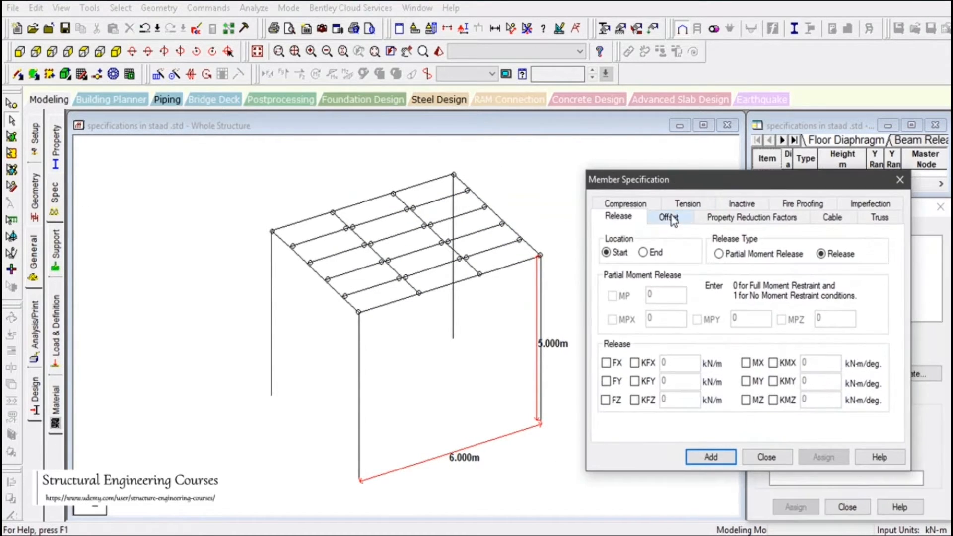
{"action": "left_click", "coordinate": [668, 217]}
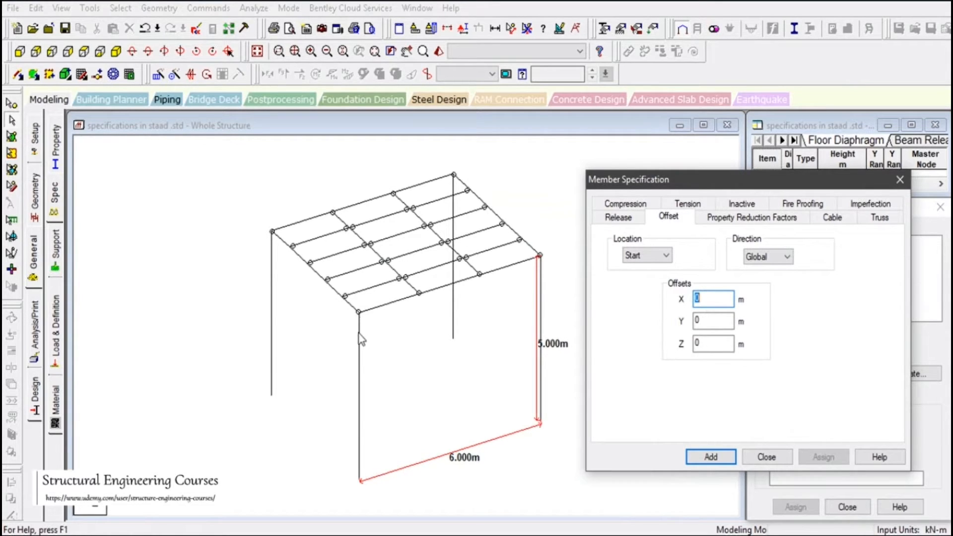
{"action": "left_click", "coordinate": [645, 255]}
{"action": "key", "text": "Down"}
{"action": "double_click", "coordinate": [720, 299]}
{"action": "type", "text": "5"}
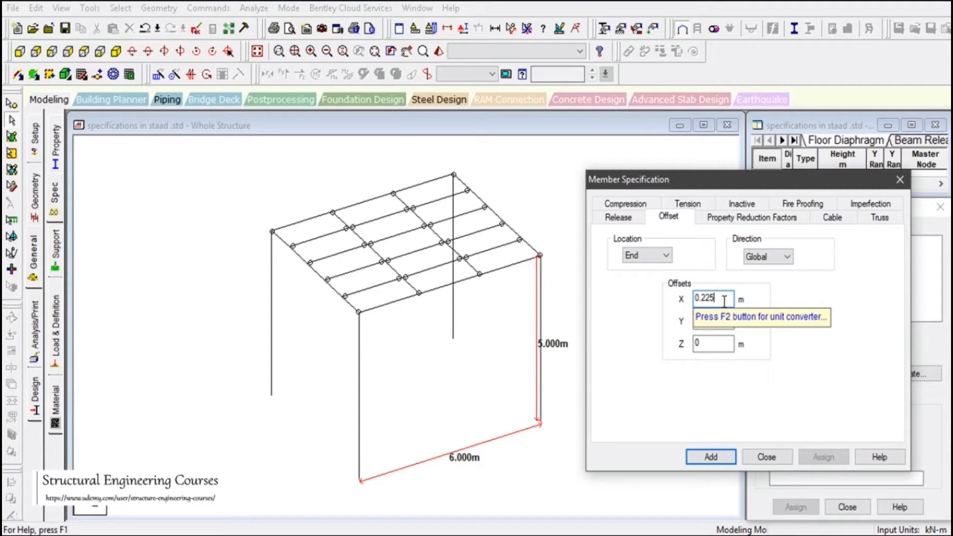
{"action": "left_click", "coordinate": [717, 457]}
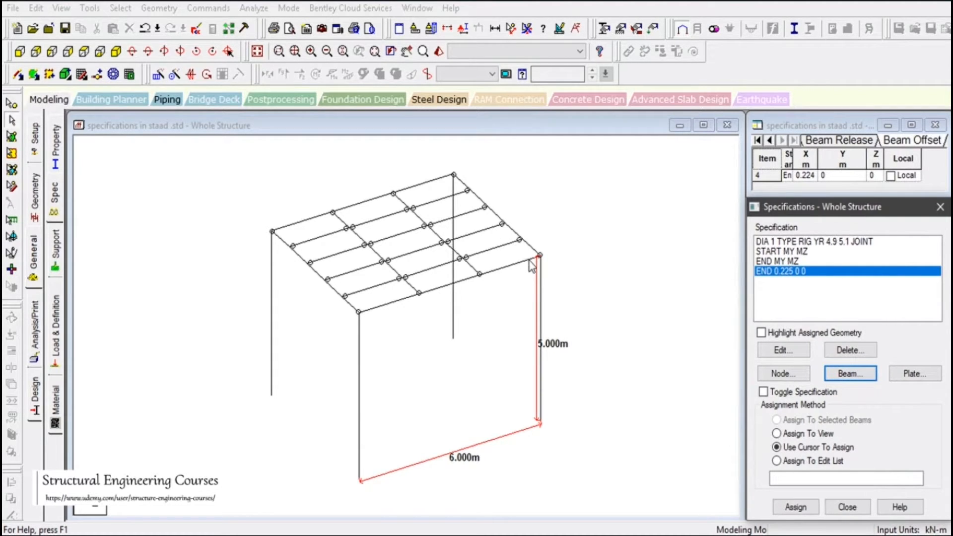
Assign the 0.225 m end offset to the front 6 m side beam segment adjoining the corner column
{"action": "left_click", "coordinate": [382, 309]}
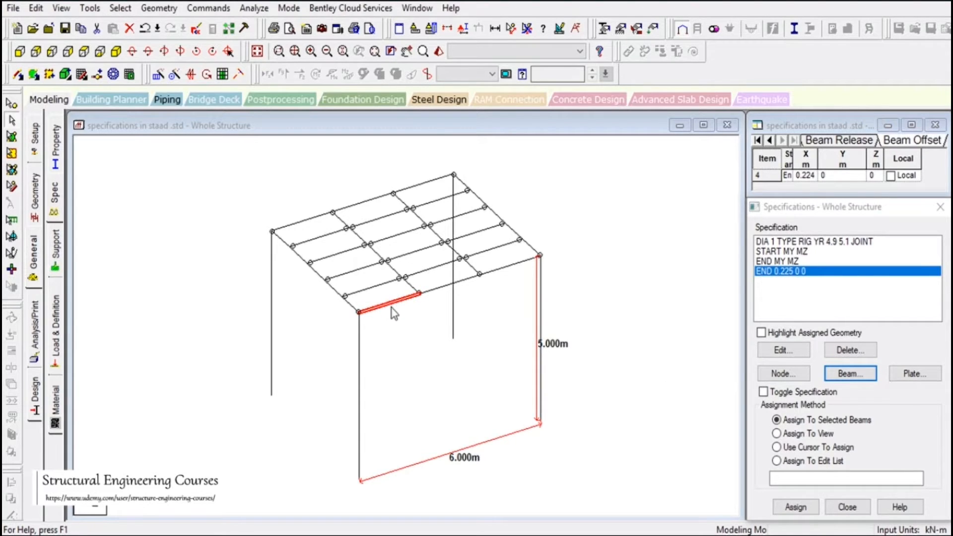
{"action": "left_click", "coordinate": [785, 508]}
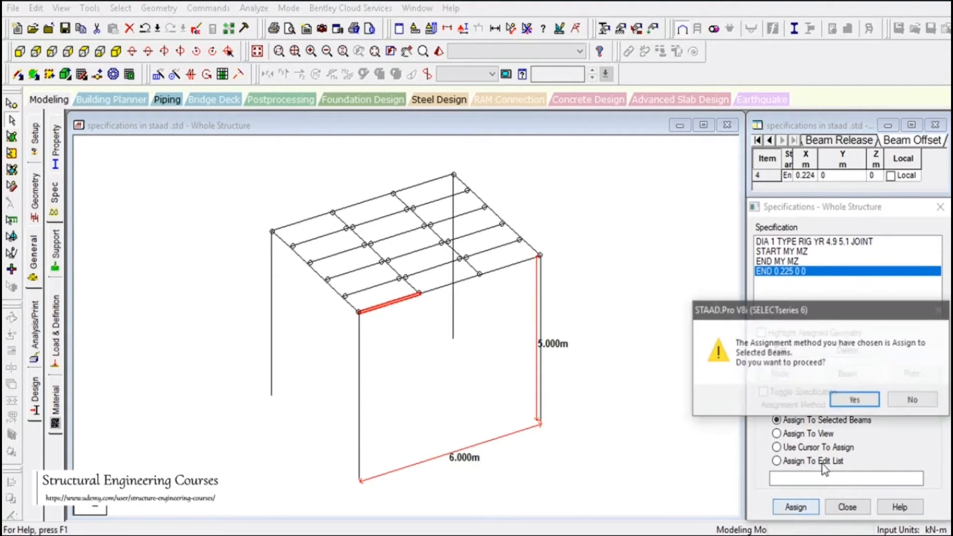
{"action": "left_click", "coordinate": [850, 398]}
{"action": "left_click", "coordinate": [424, 402]}
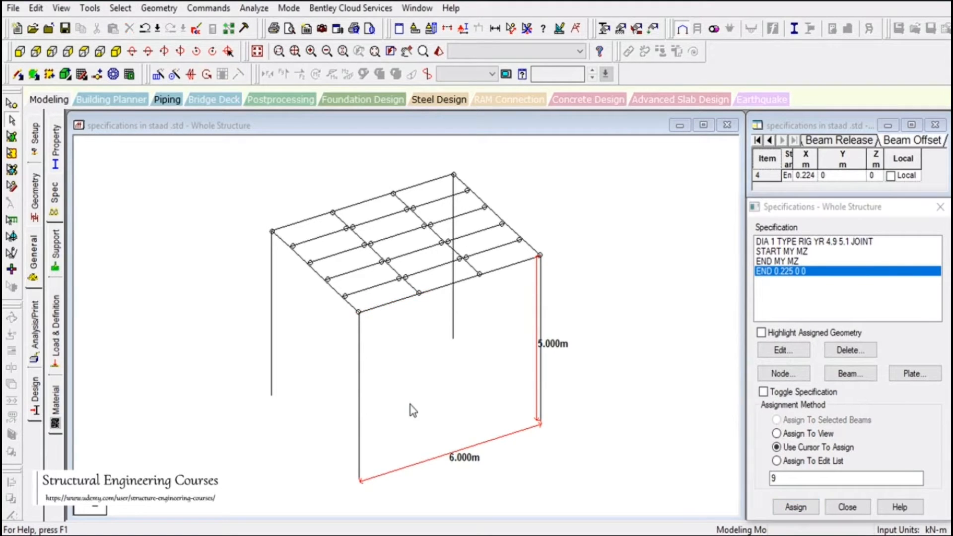
Display the start and end colours of all members and reassign the end offset to the front corner beam segment
{"action": "left_click", "coordinate": [407, 363]}
{"action": "key", "text": "shift+e"}
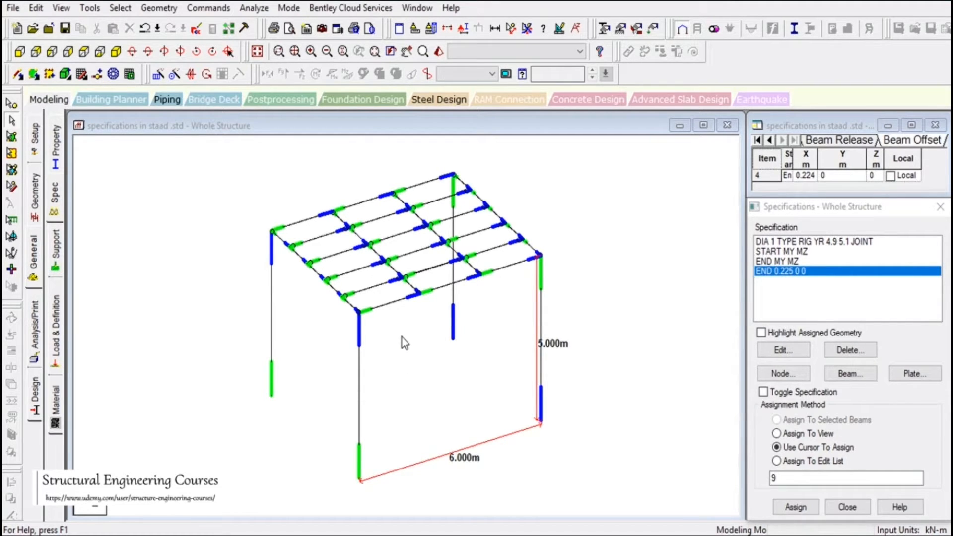
{"action": "left_click", "coordinate": [390, 303]}
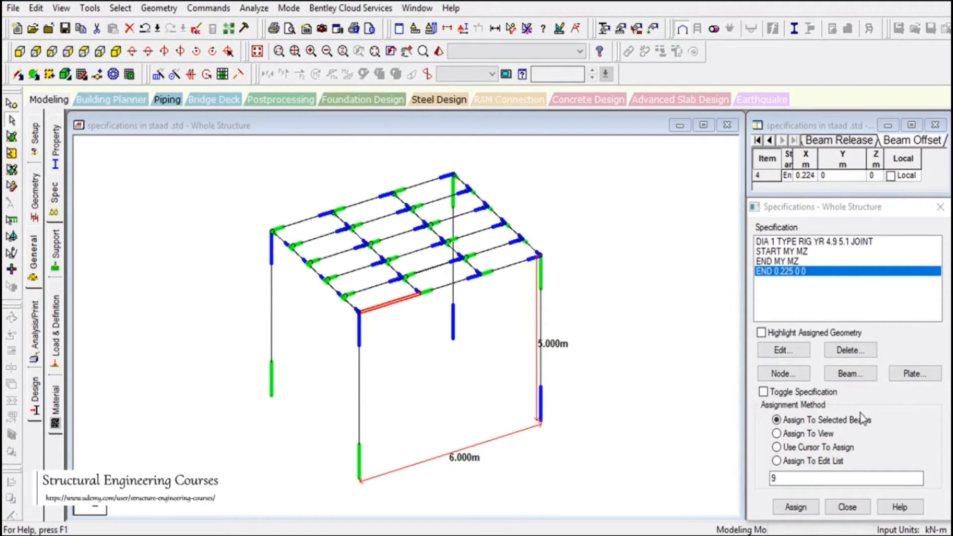
{"action": "left_click", "coordinate": [795, 507]}
{"action": "left_click", "coordinate": [850, 398]}
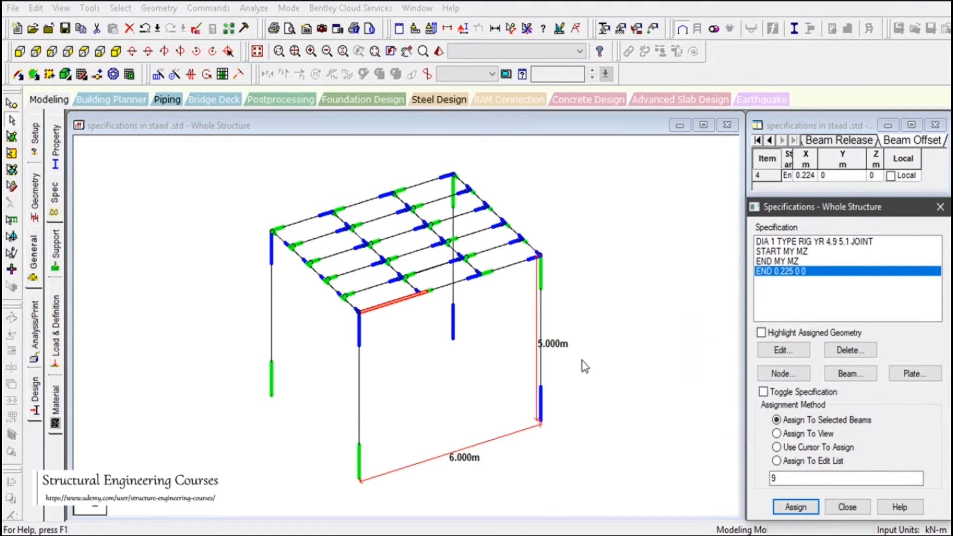
Check the offset beam segment against the front corner column in a 3D rendered view and close that view
{"action": "left_click", "coordinate": [390, 302]}
{"action": "left_click", "coordinate": [360, 337], "text": "ctrl"}
{"action": "left_click", "coordinate": [438, 51]}
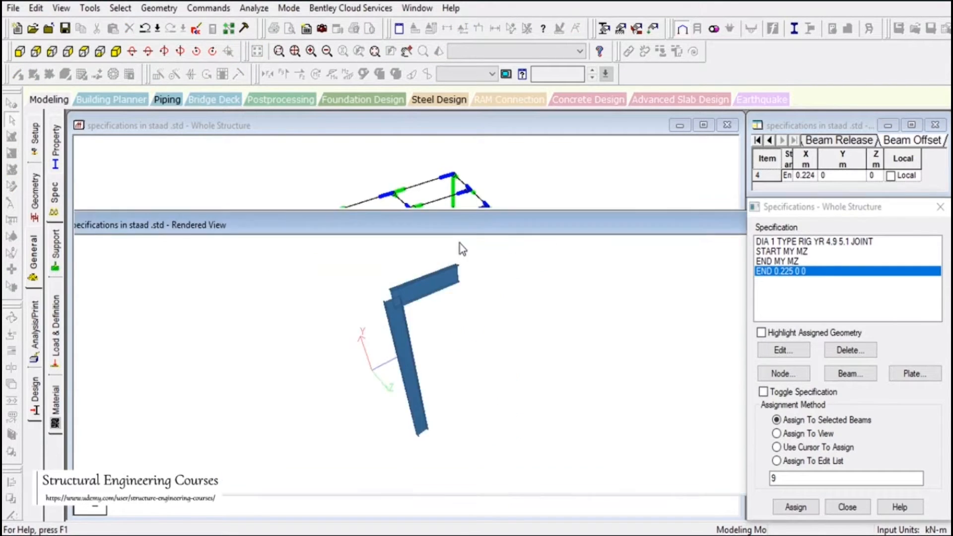
{"action": "left_click", "coordinate": [700, 240]}
{"action": "left_click", "coordinate": [625, 263]}
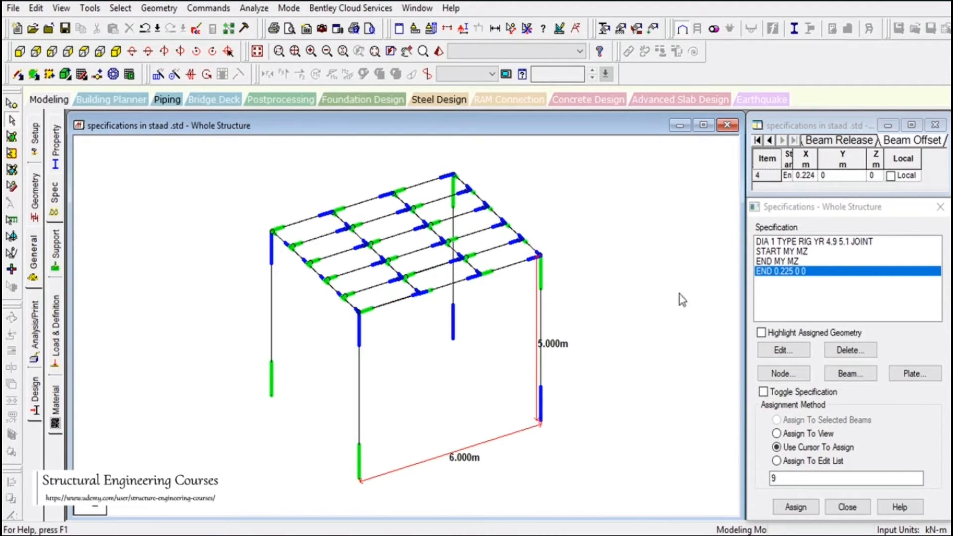
Change the location of the 0.225 m beam offset specification to Start
{"action": "left_click", "coordinate": [793, 276]}
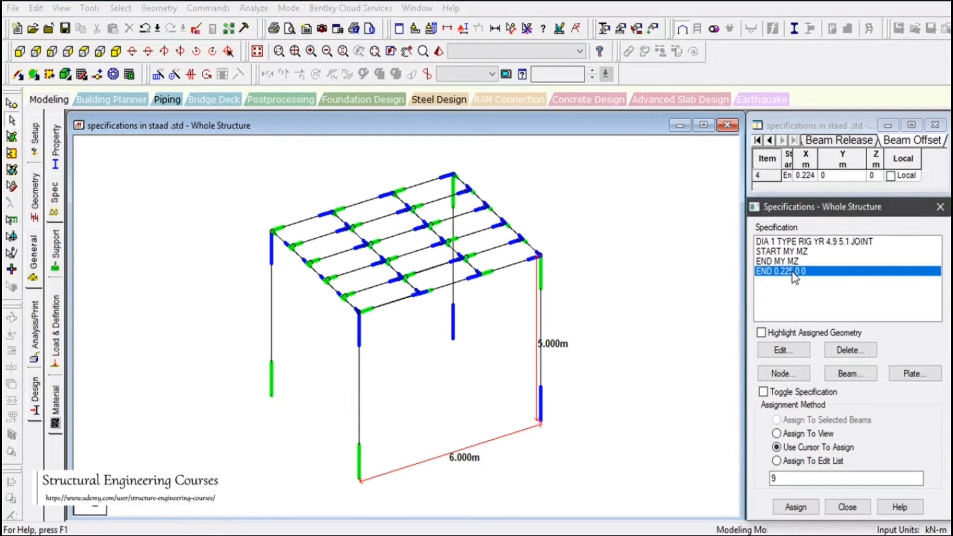
{"action": "double_click", "coordinate": [794, 276]}
{"action": "left_click", "coordinate": [731, 317]}
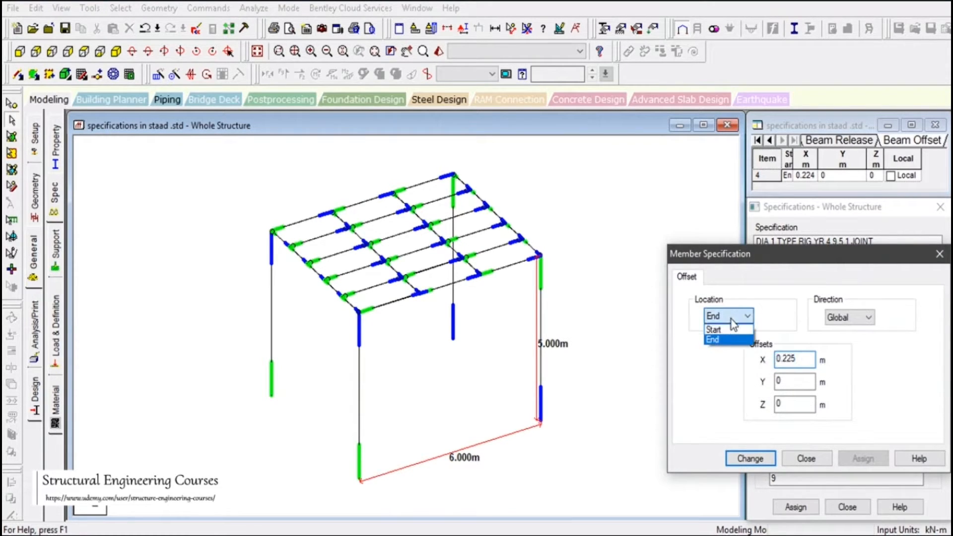
{"action": "left_click", "coordinate": [730, 330]}
{"action": "left_click", "coordinate": [749, 458]}
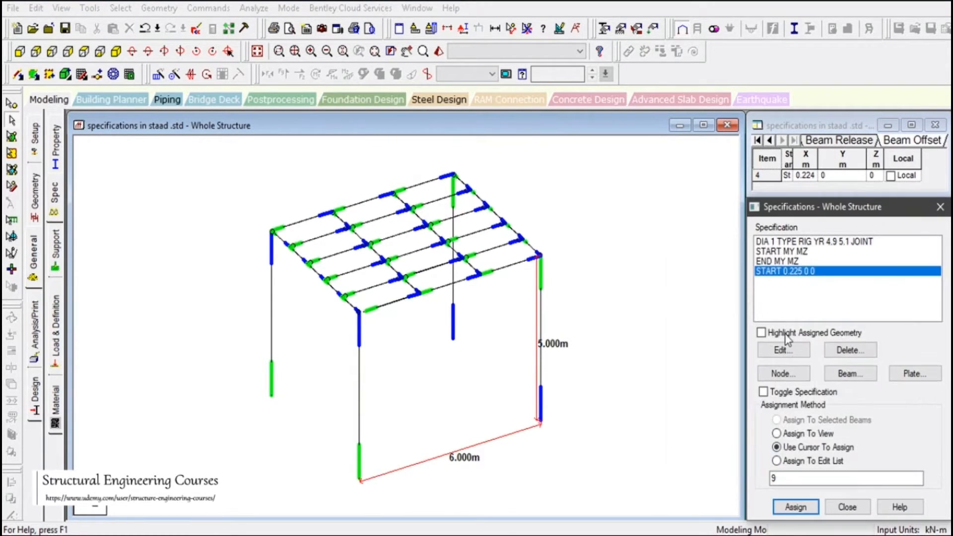
{"action": "left_click", "coordinate": [417, 354]}
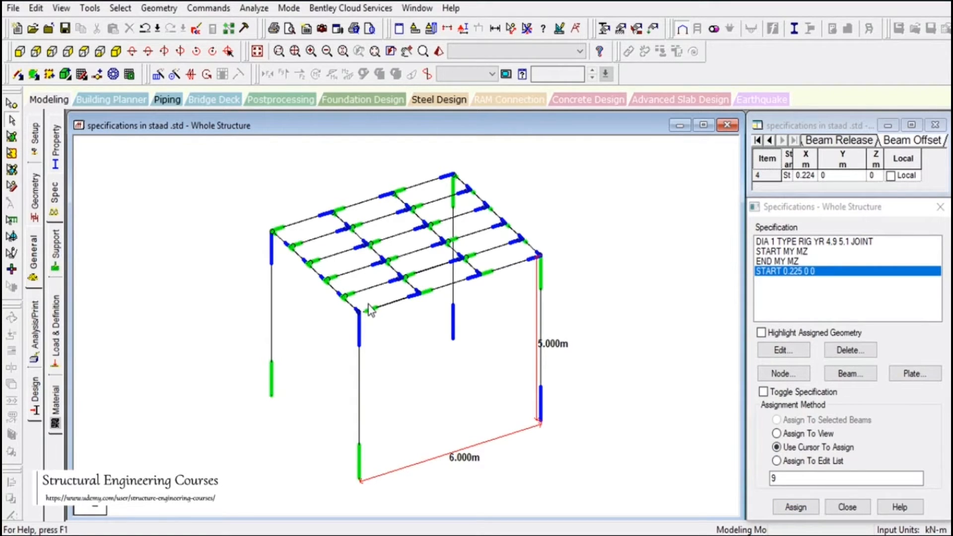
Review the 0.225 m beam offset specification's location options and keep it at Start
{"action": "scroll", "coordinate": [368, 305], "scroll_direction": "up", "scroll_amount": 5}
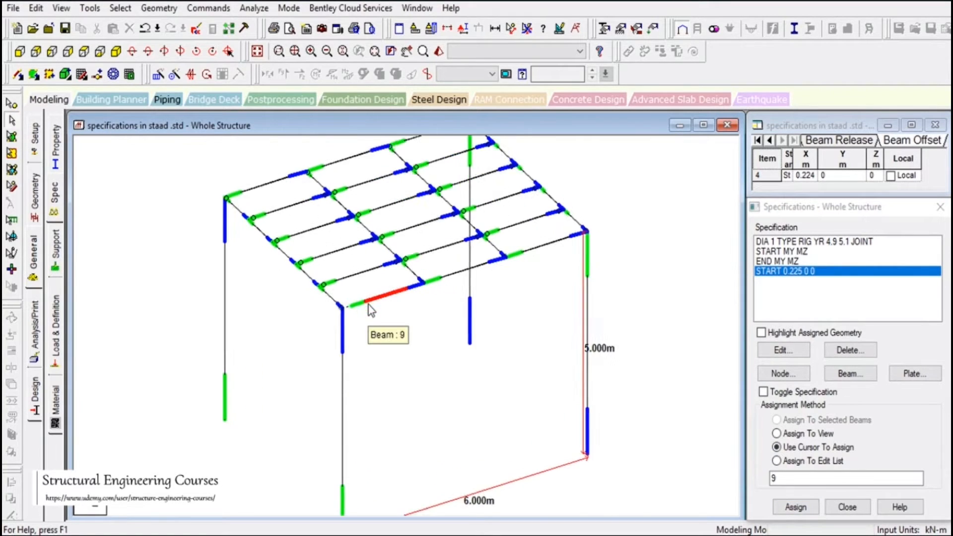
{"action": "double_click", "coordinate": [797, 278]}
{"action": "left_click_drag", "start_coordinate": [782, 260], "coordinate": [729, 240]}
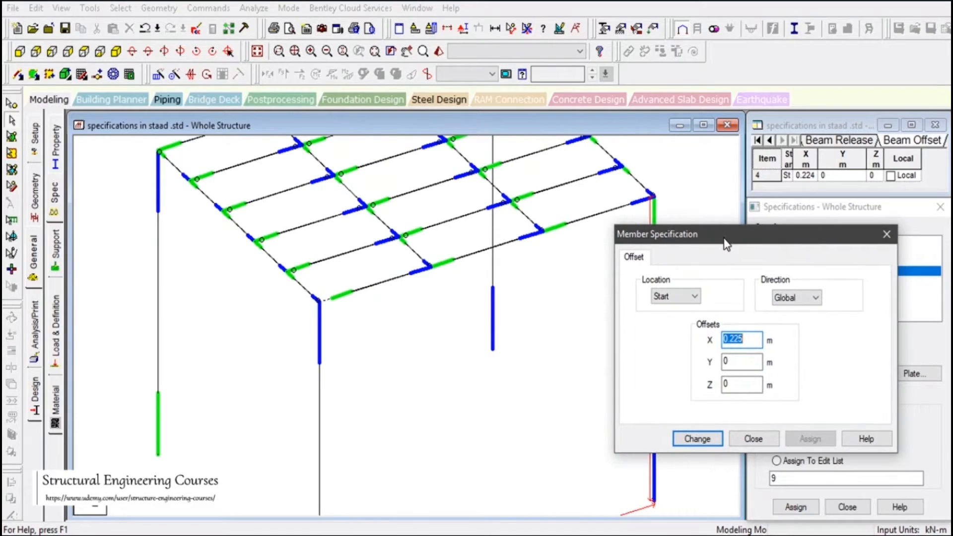
{"action": "left_click", "coordinate": [680, 296]}
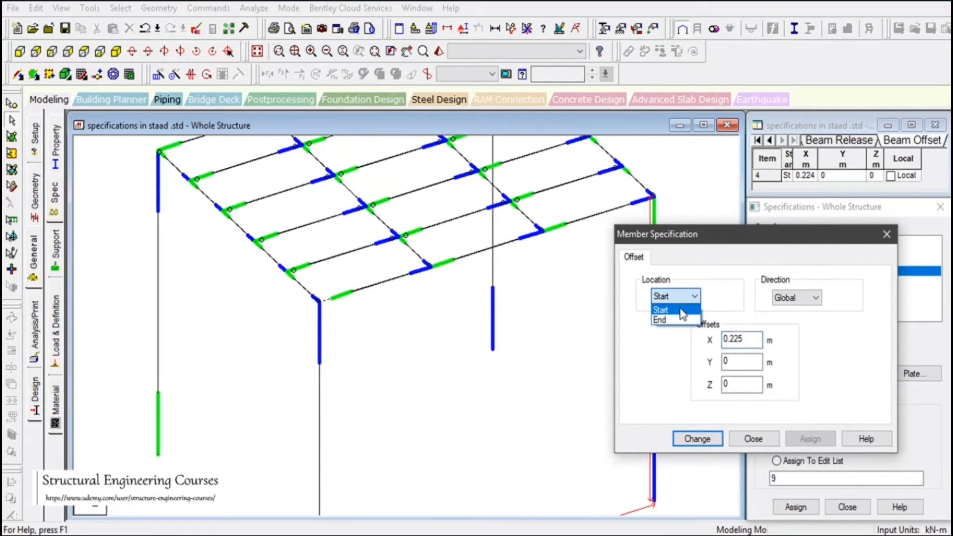
{"action": "left_click", "coordinate": [682, 310]}
{"action": "left_click", "coordinate": [697, 439]}
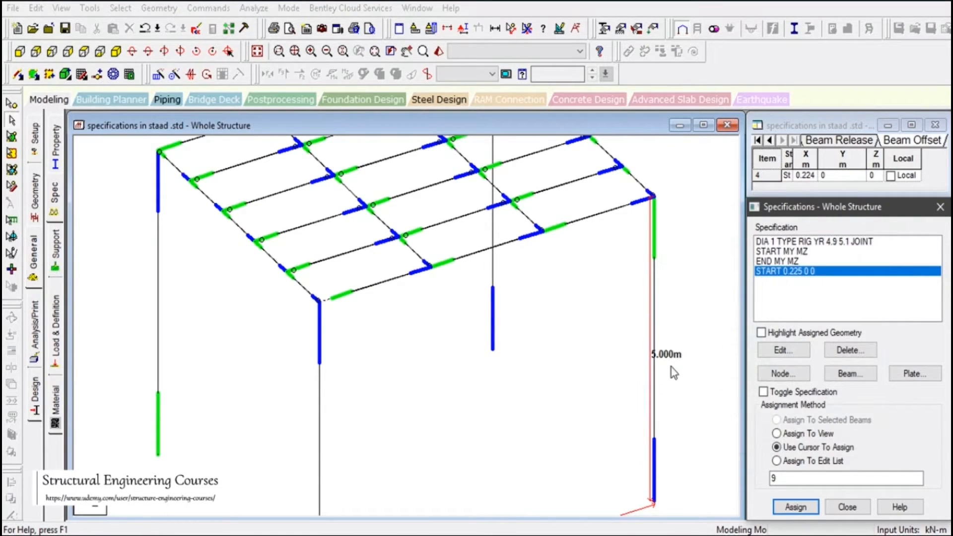
Examine the front corner beam segment and its column together in a 3D rendered view, and close that view
{"action": "left_click", "coordinate": [358, 296]}
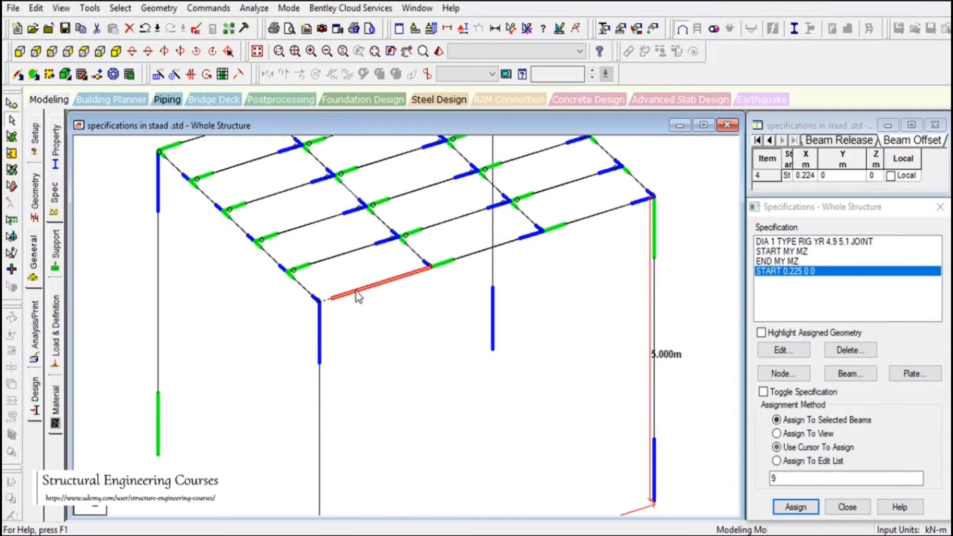
{"action": "left_click", "coordinate": [319, 391], "text": "ctrl"}
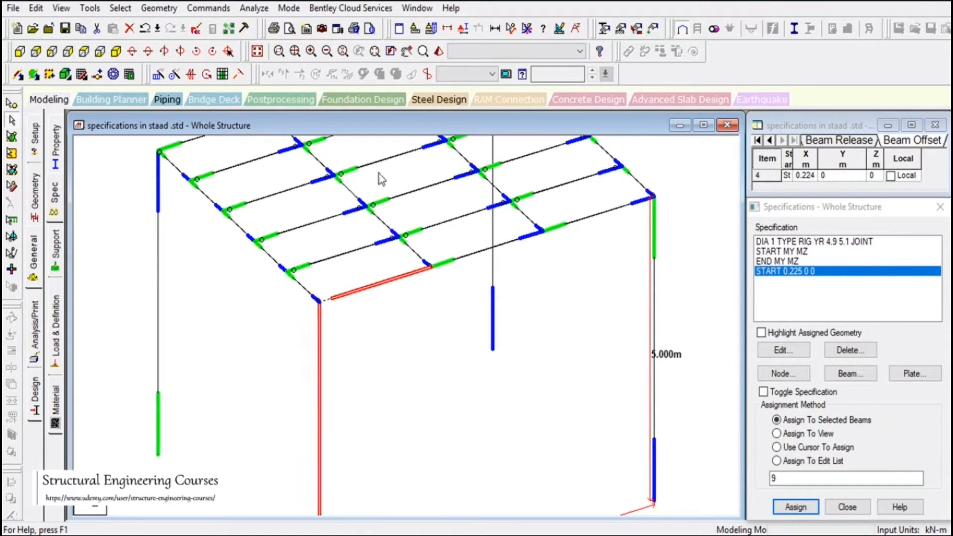
{"action": "left_click", "coordinate": [439, 52]}
{"action": "left_click_drag", "start_coordinate": [527, 332], "coordinate": [512, 312]}
{"action": "left_click_drag", "start_coordinate": [532, 364], "coordinate": [549, 346]}
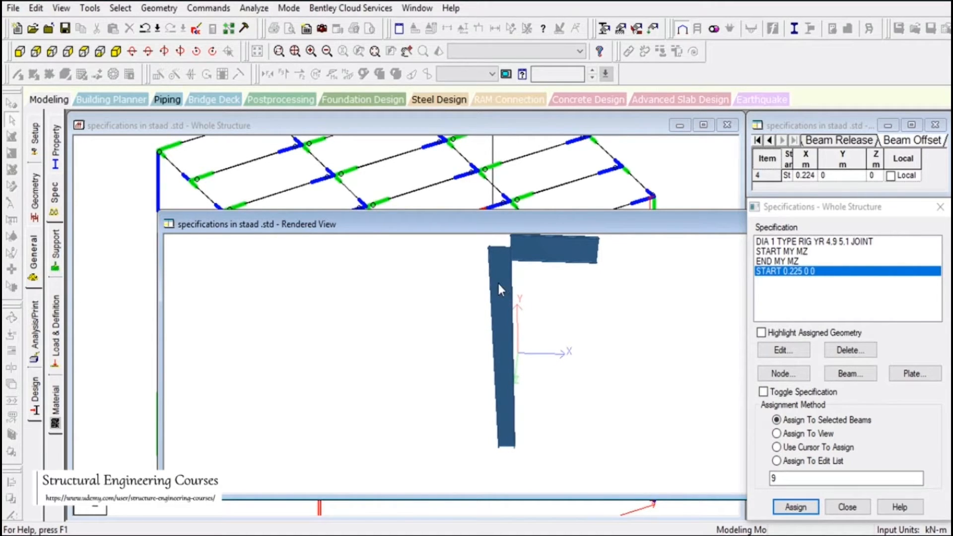
{"action": "left_click_drag", "start_coordinate": [510, 293], "coordinate": [509, 306]}
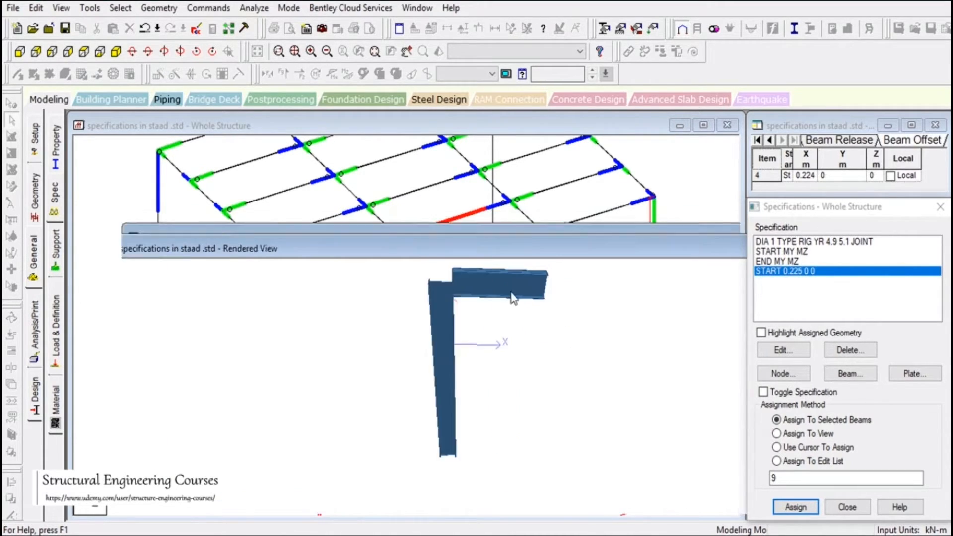
{"action": "left_click", "coordinate": [602, 311]}
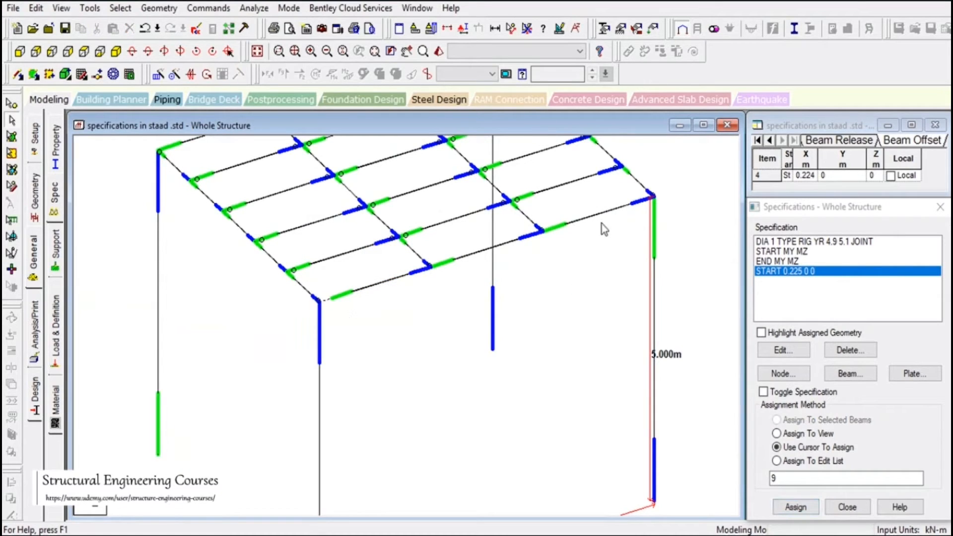
Add a new beam offset specification located at End with a global X offset of 0.225 m
{"action": "left_click", "coordinate": [852, 373]}
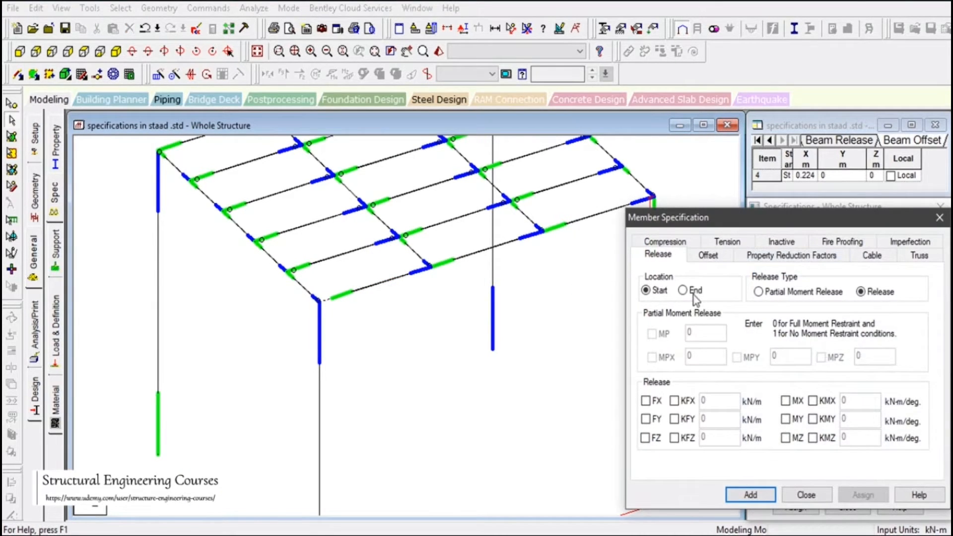
{"action": "left_click", "coordinate": [708, 255]}
{"action": "left_click", "coordinate": [687, 293]}
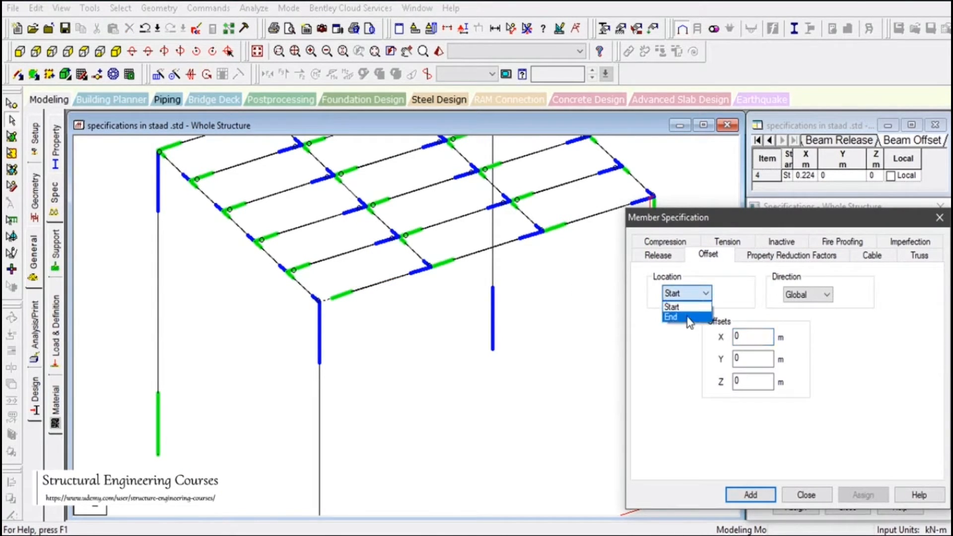
{"action": "left_click", "coordinate": [692, 313]}
{"action": "left_click", "coordinate": [755, 333]}
{"action": "type", "text": ".22"}
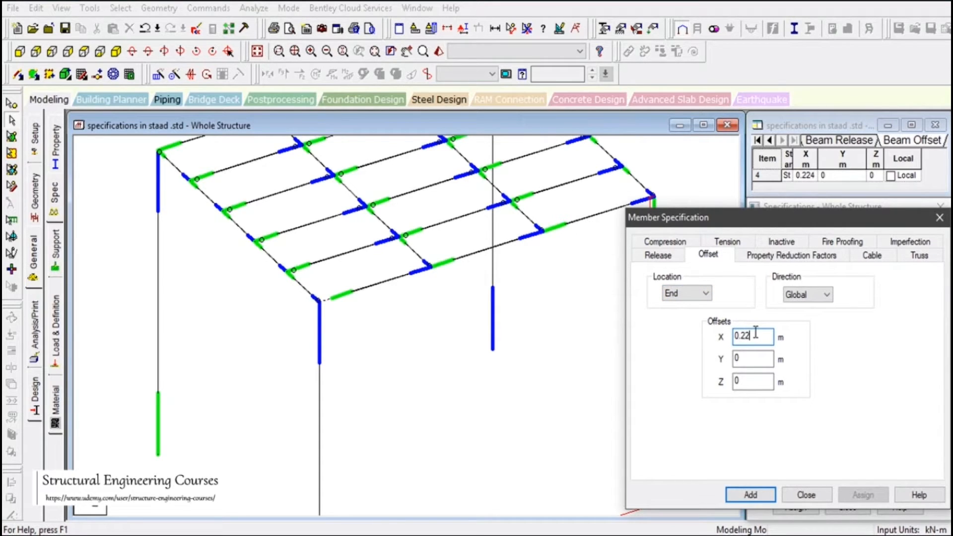
{"action": "type", "text": "5"}
{"action": "left_click", "coordinate": [768, 496]}
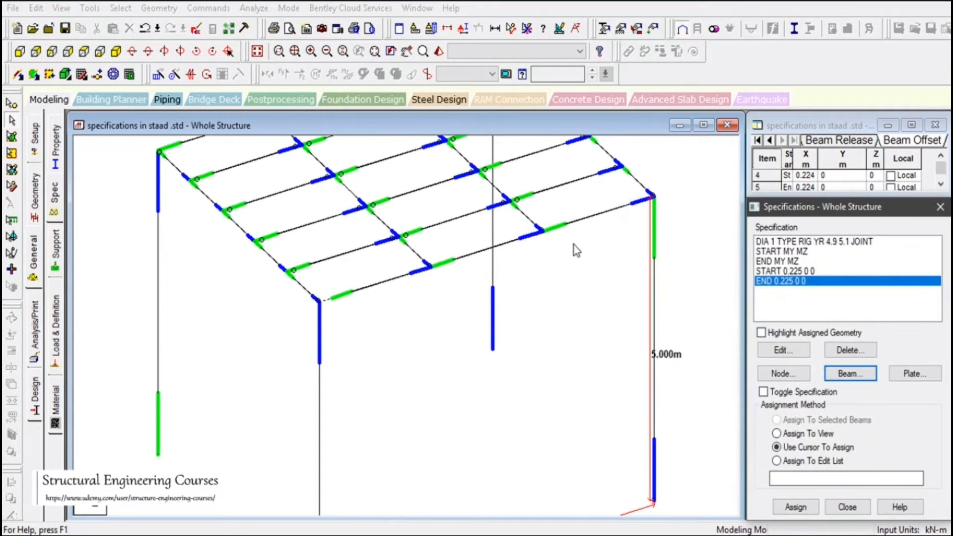
Assign the end offset to the front beam segment adjoining the opposite corner column
{"action": "left_click", "coordinate": [592, 219]}
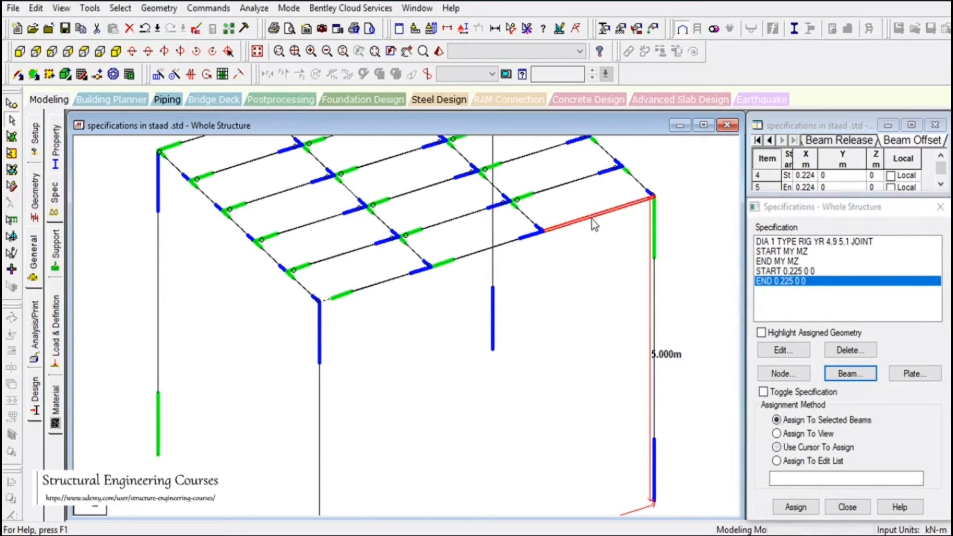
{"action": "left_click", "coordinate": [794, 508]}
{"action": "left_click", "coordinate": [849, 399]}
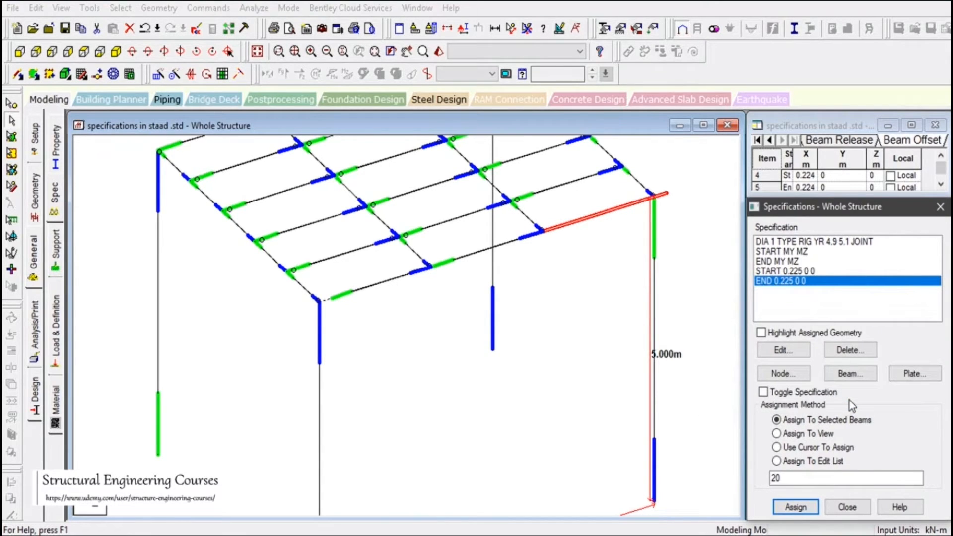
{"action": "left_click", "coordinate": [601, 214]}
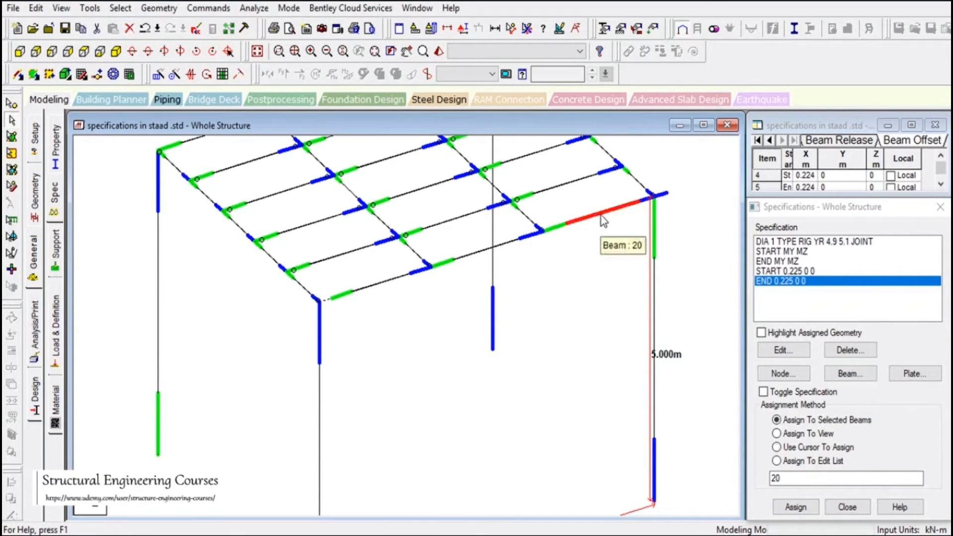
Set the X value of the end offset specification to -0.225 m and clear the beam selection
{"action": "double_click", "coordinate": [781, 281]}
{"action": "left_click", "coordinate": [777, 358]}
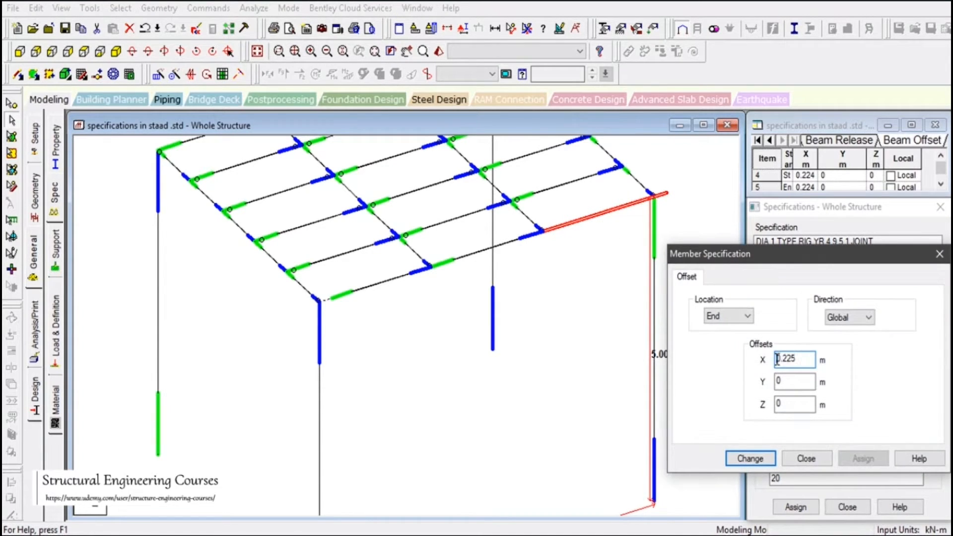
{"action": "type", "text": "-"}
{"action": "left_click", "coordinate": [755, 457]}
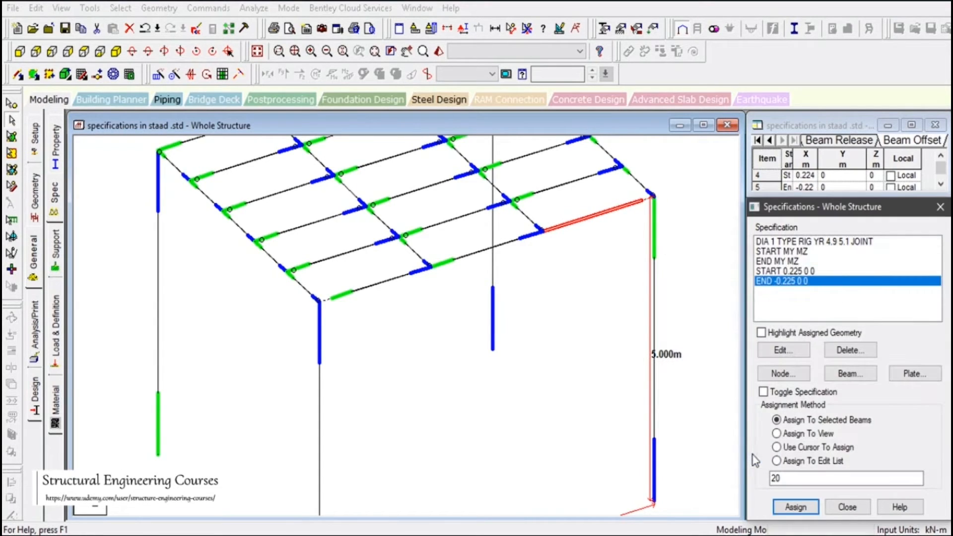
{"action": "left_click", "coordinate": [618, 279]}
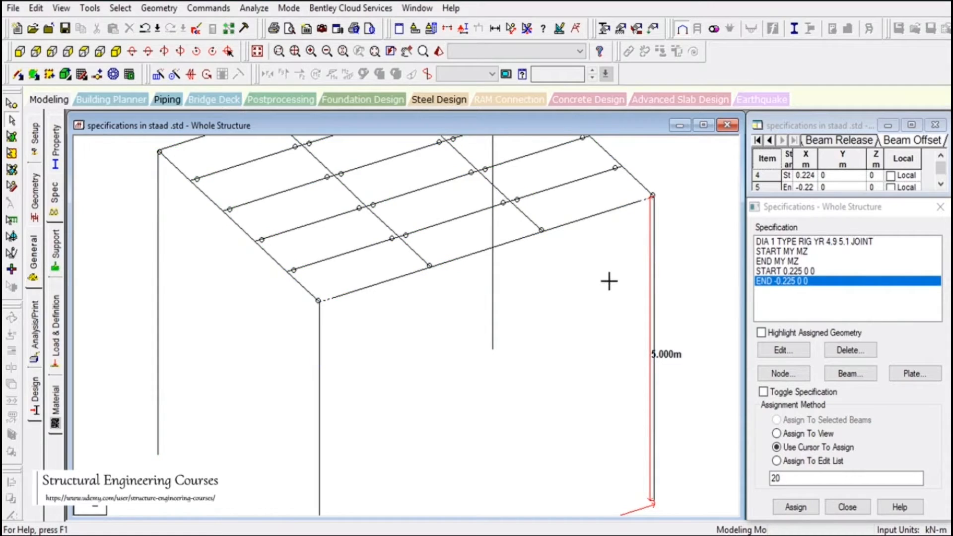
Assign the 0.225 m start offset to the rear beam segment that starts at the rear corner column
{"action": "scroll", "coordinate": [387, 330], "scroll_direction": "up", "scroll_amount": 1}
{"action": "scroll", "coordinate": [334, 296], "scroll_direction": "up", "scroll_amount": 1}
{"action": "scroll", "coordinate": [295, 297], "scroll_direction": "up", "scroll_amount": 1}
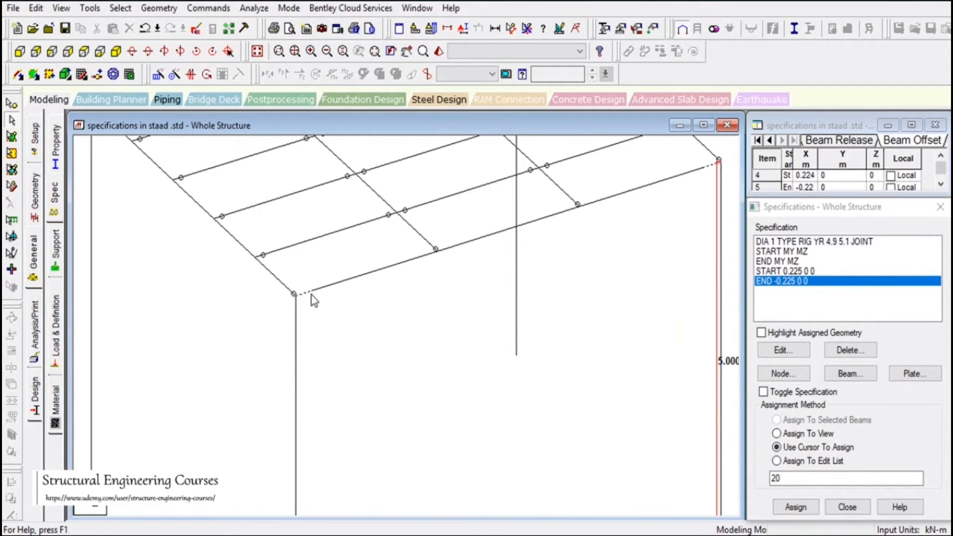
{"action": "scroll", "coordinate": [329, 330], "scroll_direction": "down", "scroll_amount": 1}
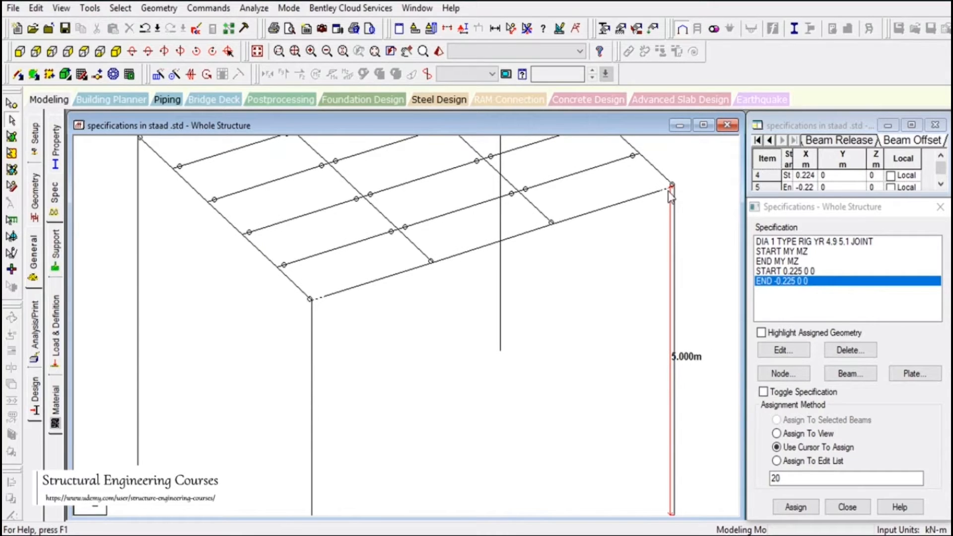
{"action": "scroll", "coordinate": [413, 359], "scroll_direction": "down", "scroll_amount": 1}
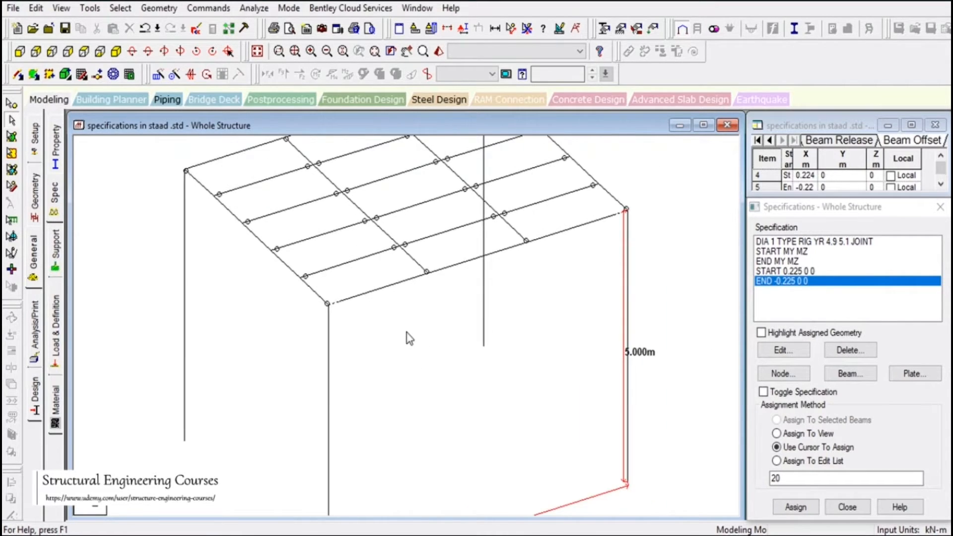
{"action": "scroll", "coordinate": [405, 332], "scroll_direction": "down", "scroll_amount": 1}
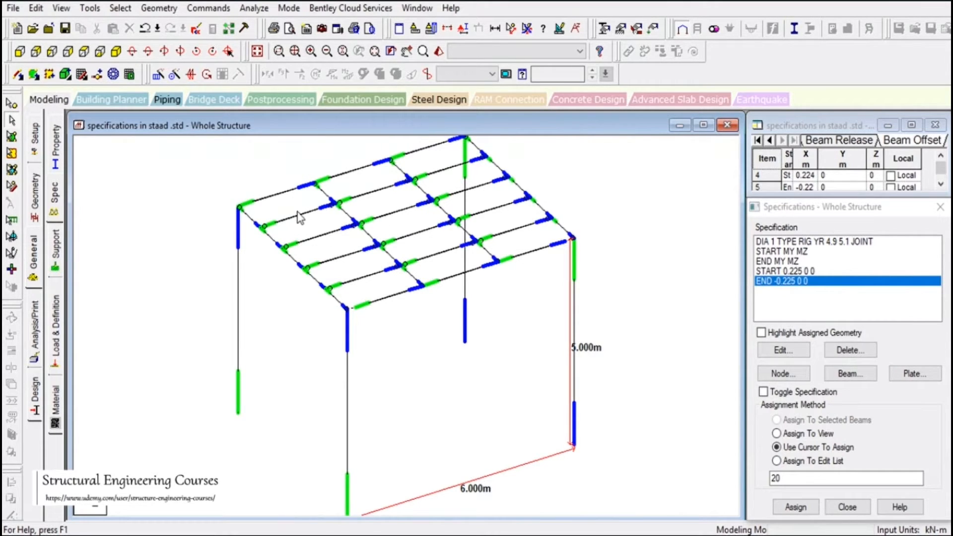
{"action": "left_click", "coordinate": [271, 197]}
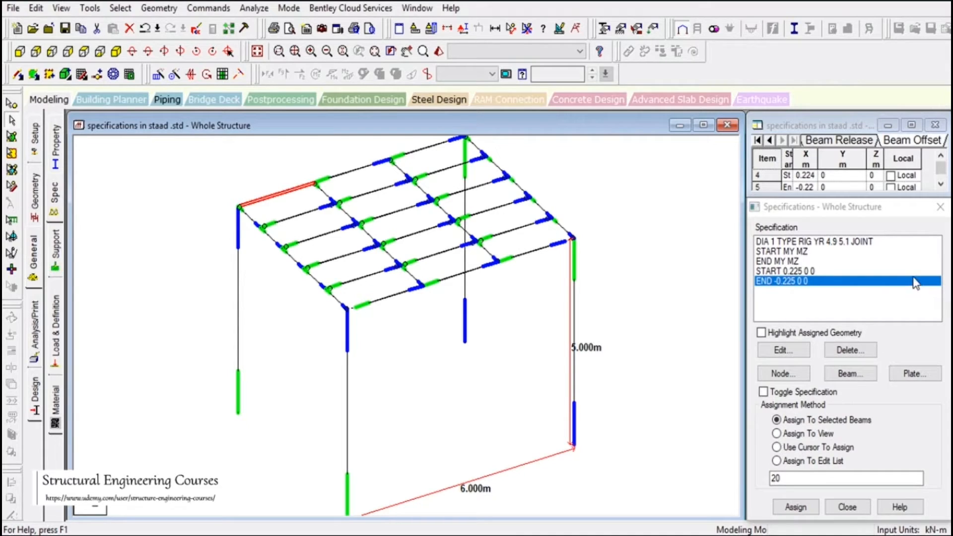
{"action": "left_click", "coordinate": [816, 271]}
{"action": "left_click", "coordinate": [804, 507]}
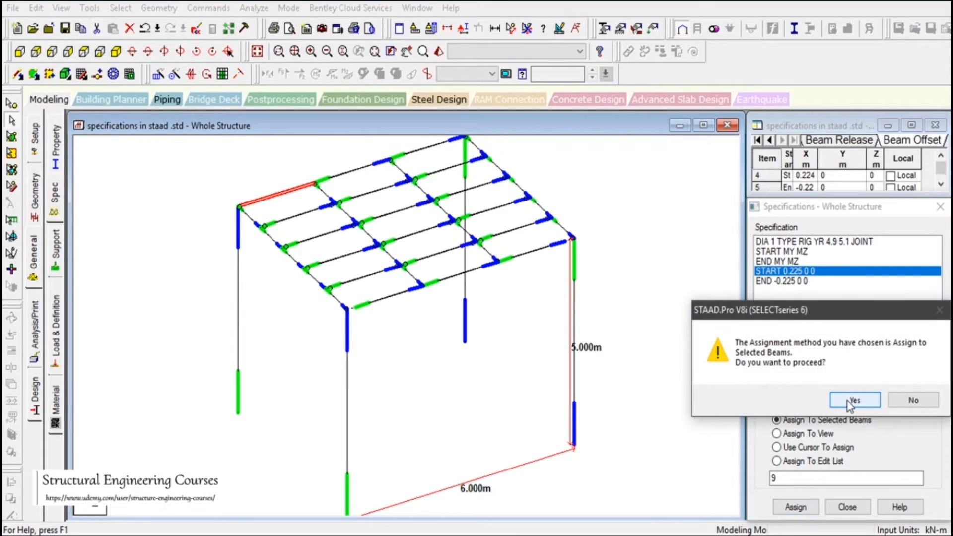
{"action": "left_click", "coordinate": [850, 401]}
Assign the -0.225 m end offset to the rear beam segment that ends at the opposite rear corner column
{"action": "left_click", "coordinate": [430, 148]}
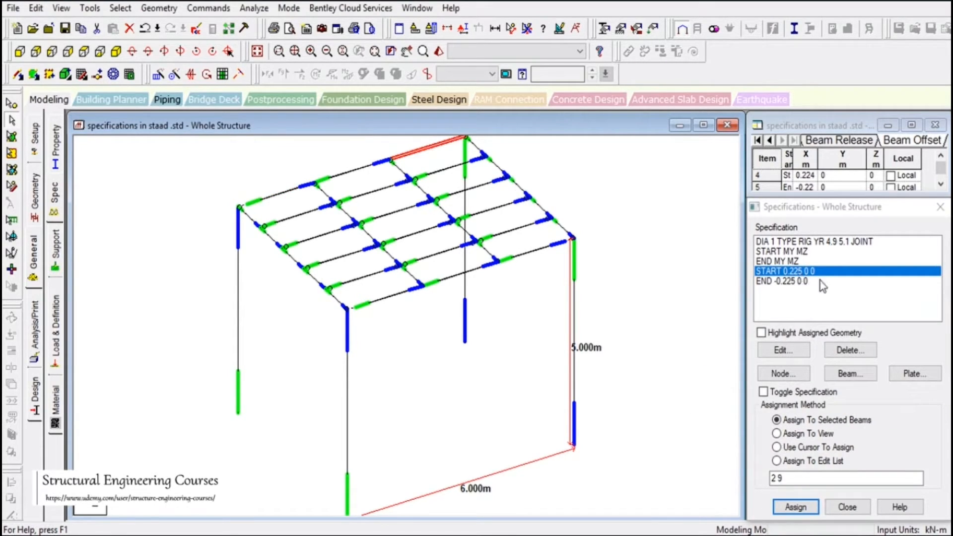
{"action": "left_click", "coordinate": [811, 281]}
{"action": "left_click", "coordinate": [795, 506]}
{"action": "left_click", "coordinate": [853, 400]}
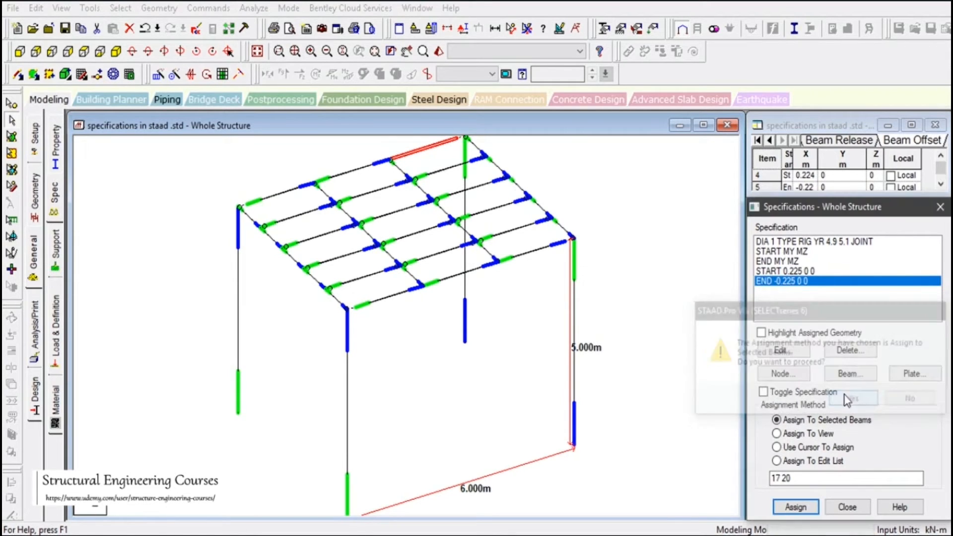
Hide the start and end colours of the members across the whole frame
{"action": "scroll", "coordinate": [654, 369], "scroll_direction": "down", "scroll_amount": 2}
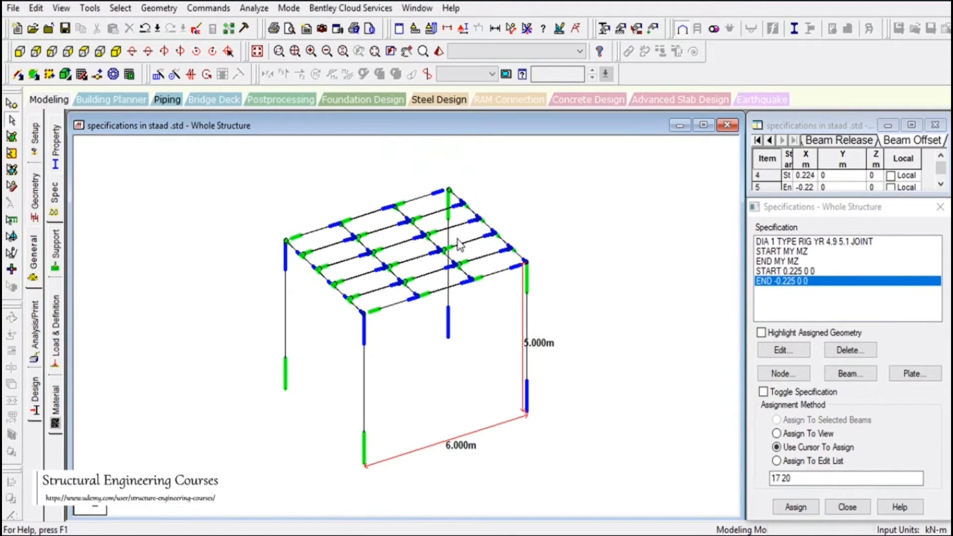
{"action": "scroll", "coordinate": [453, 244], "scroll_direction": "up", "scroll_amount": 2}
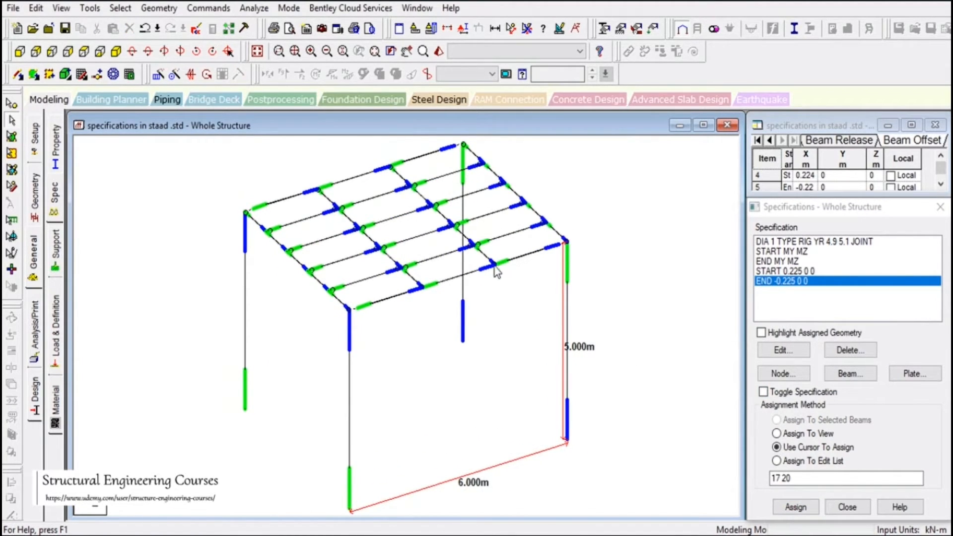
{"action": "left_click", "coordinate": [407, 52]}
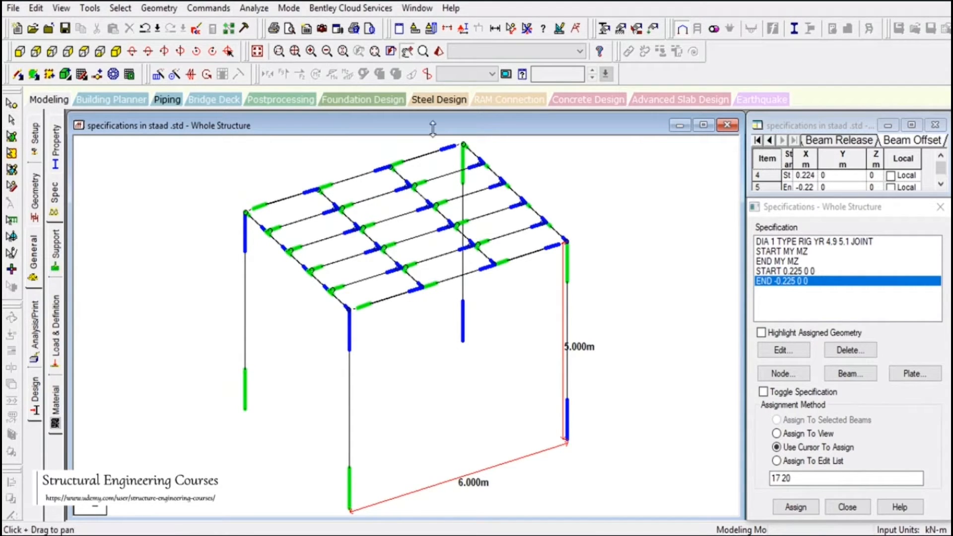
{"action": "left_click_drag", "start_coordinate": [485, 283], "coordinate": [574, 367]}
{"action": "scroll", "coordinate": [506, 354], "scroll_direction": "up", "scroll_amount": 1}
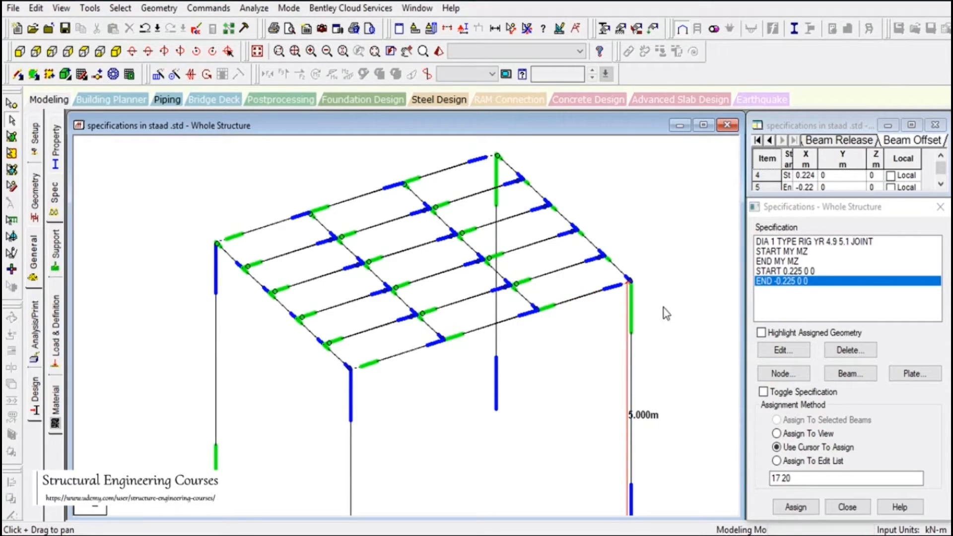
{"action": "scroll", "coordinate": [532, 379], "scroll_direction": "down", "scroll_amount": 1}
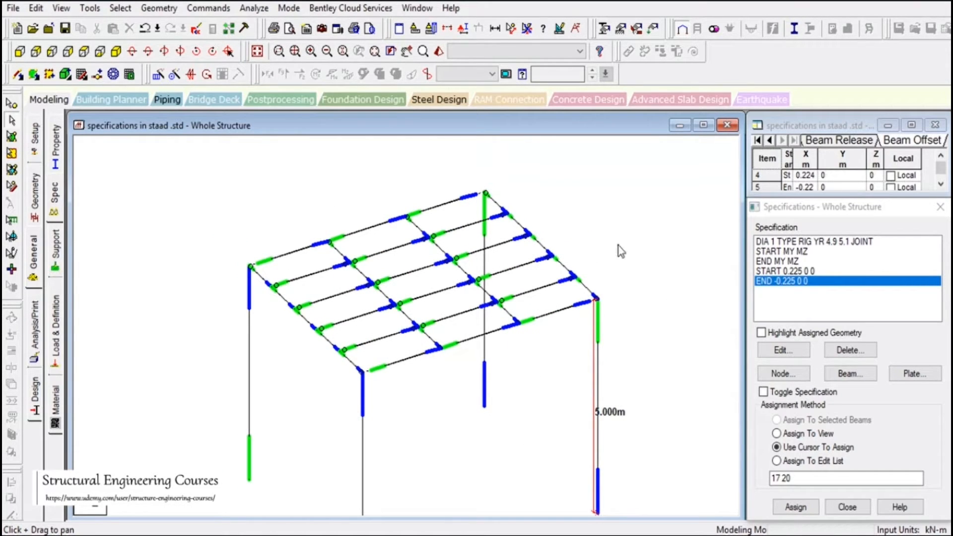
{"action": "key", "text": "shift+e"}
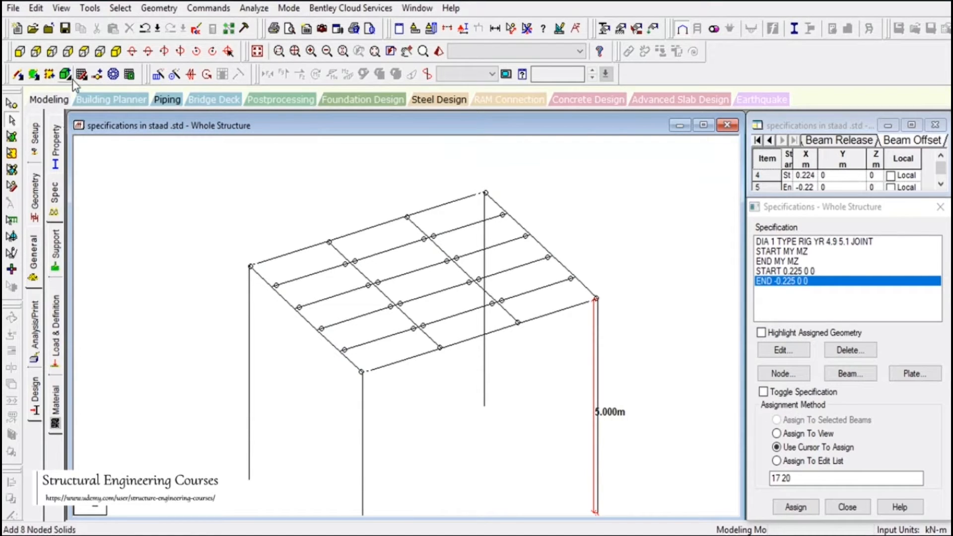
Add a four-noded plate over the whole platform, using the tops of the four corner columns as its nodes
{"action": "left_click", "coordinate": [34, 75]}
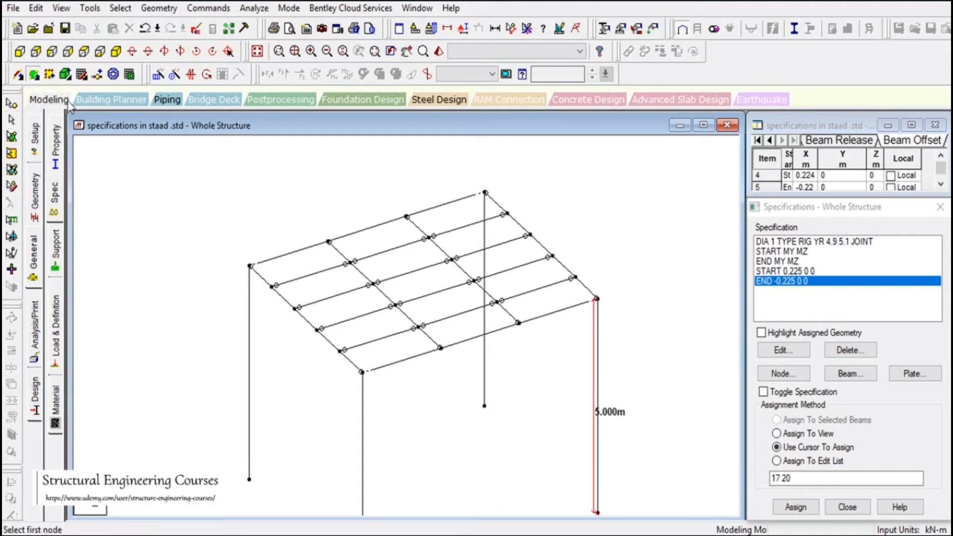
{"action": "left_click", "coordinate": [360, 369]}
{"action": "left_click", "coordinate": [250, 266]}
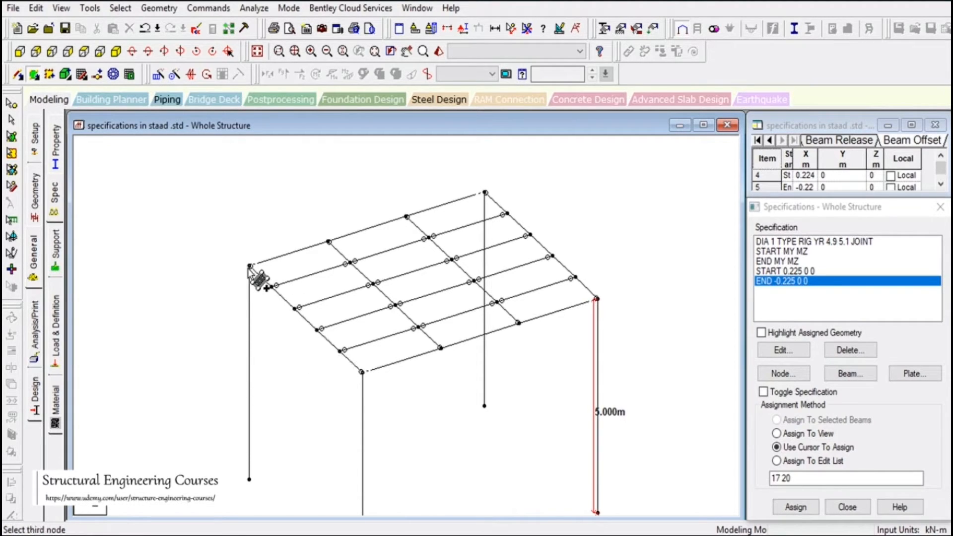
{"action": "left_click", "coordinate": [485, 193]}
{"action": "left_click", "coordinate": [596, 299]}
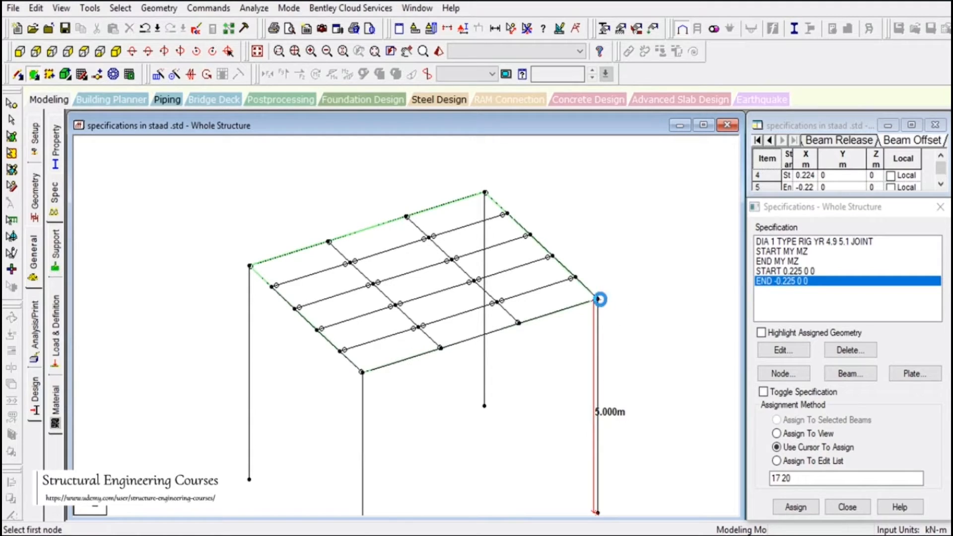
Select the new plate that spans the platform frame
{"action": "left_click", "coordinate": [12, 119]}
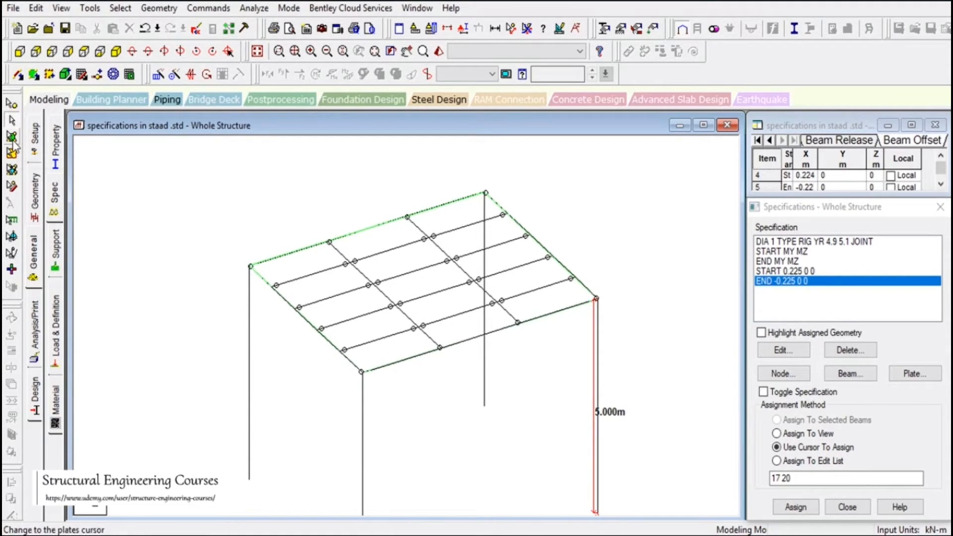
{"action": "left_click", "coordinate": [11, 137]}
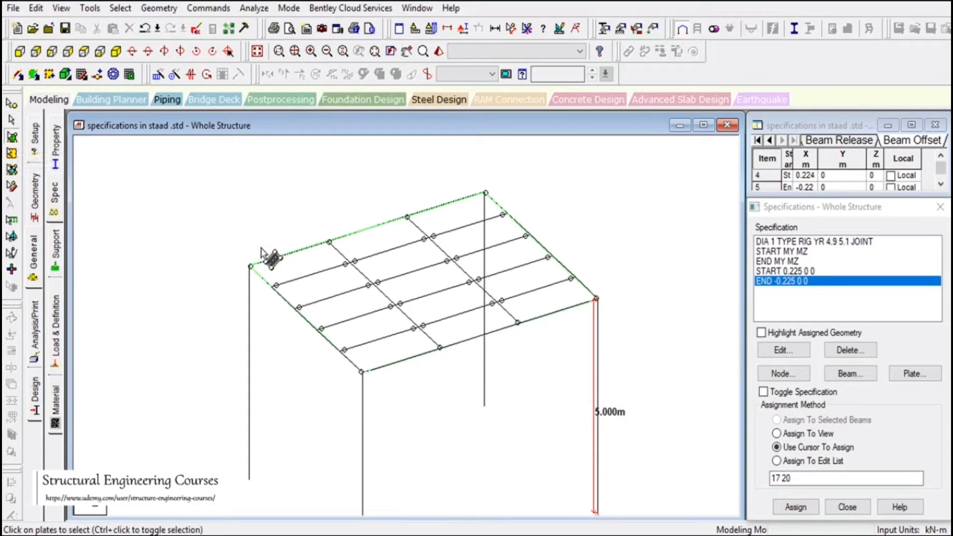
{"action": "left_click", "coordinate": [312, 275]}
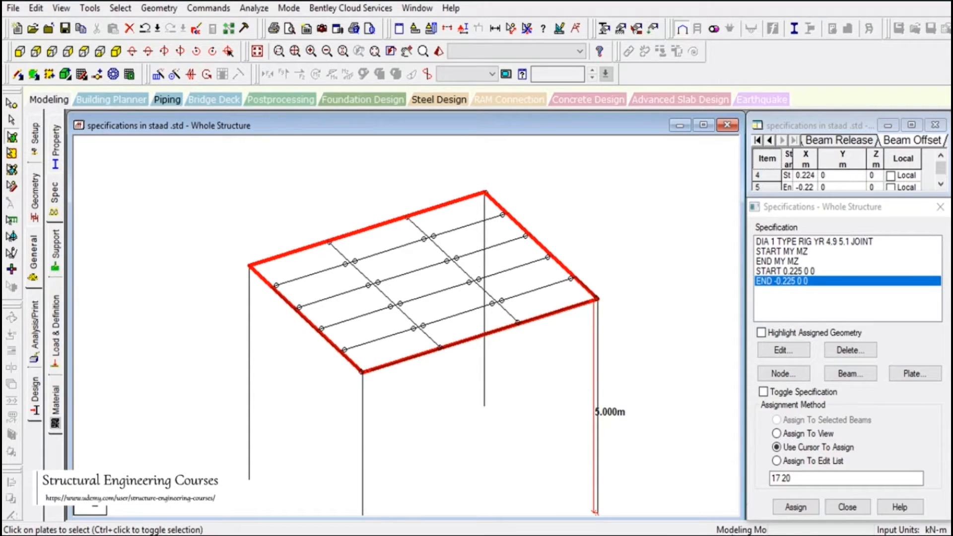
{"action": "left_click", "coordinate": [748, 504]}
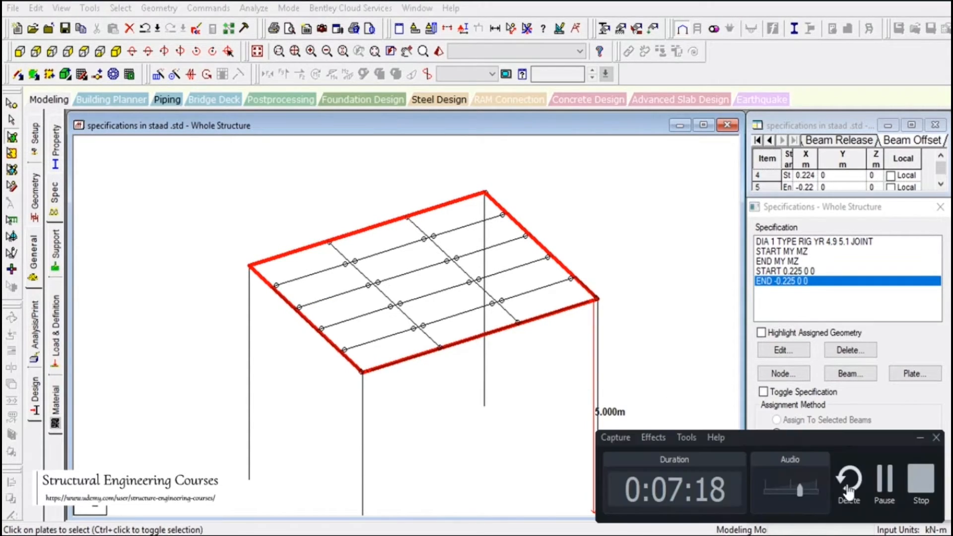
{"action": "left_click", "coordinate": [885, 480]}
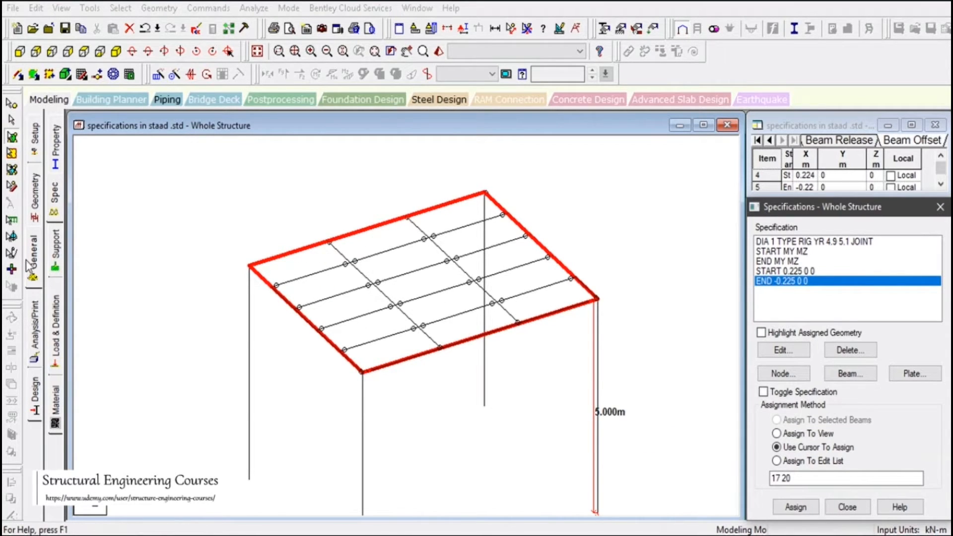
Create a concrete plate element thickness property of 0.15 m at all four nodes
{"action": "left_click", "coordinate": [37, 236]}
{"action": "left_click", "coordinate": [58, 146]}
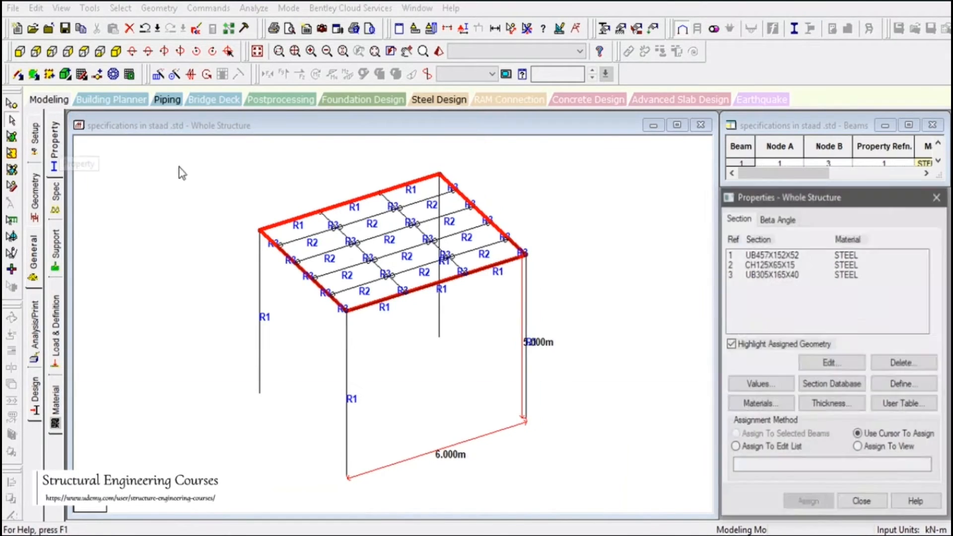
{"action": "left_click", "coordinate": [848, 405]}
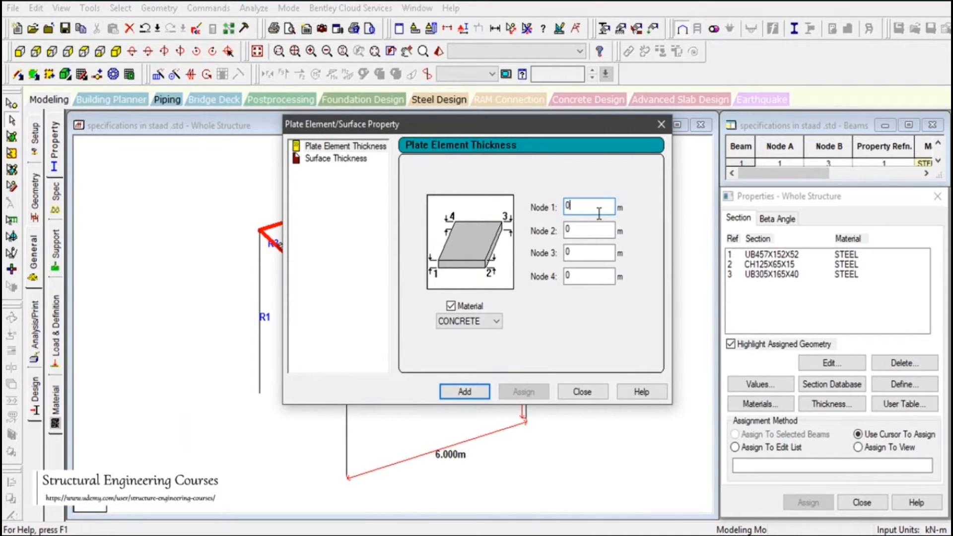
{"action": "type", "text": ".15"}
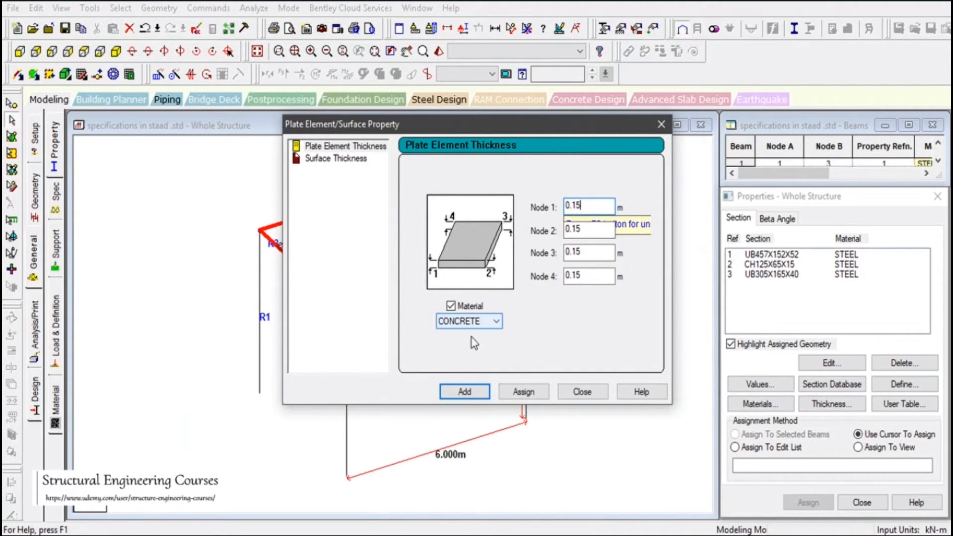
{"action": "left_click", "coordinate": [464, 392]}
{"action": "left_click", "coordinate": [582, 391]}
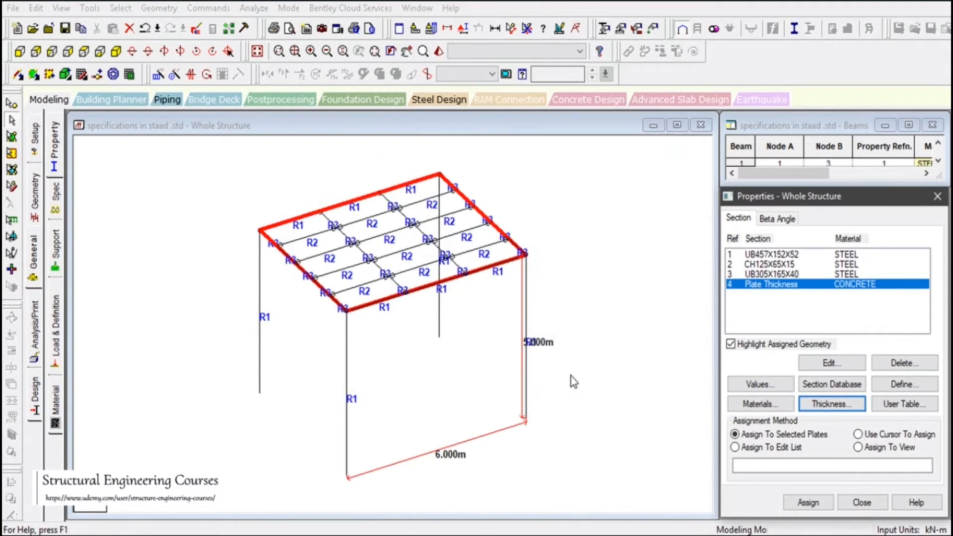
Assign the concrete plate thickness property to the selected platform plate
{"action": "left_click", "coordinate": [11, 137]}
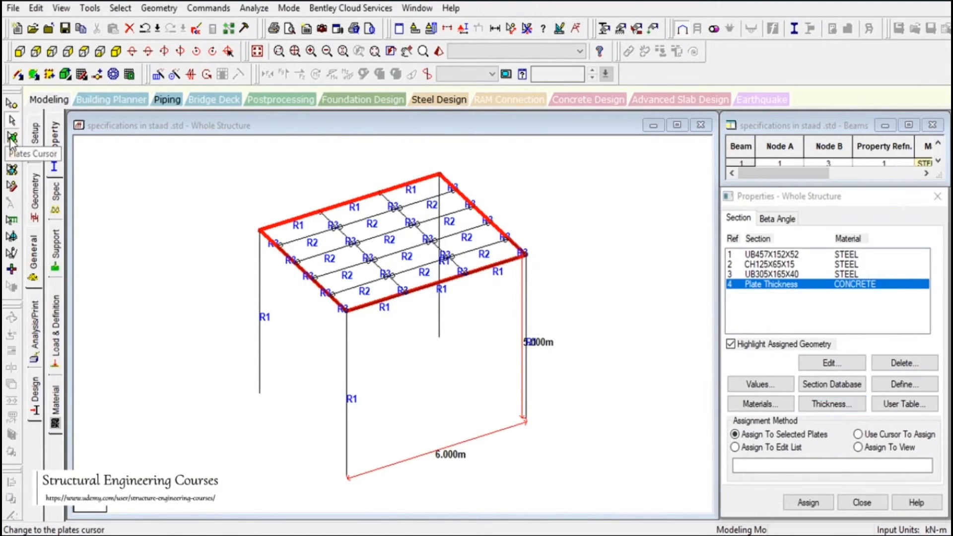
{"action": "left_click", "coordinate": [808, 502]}
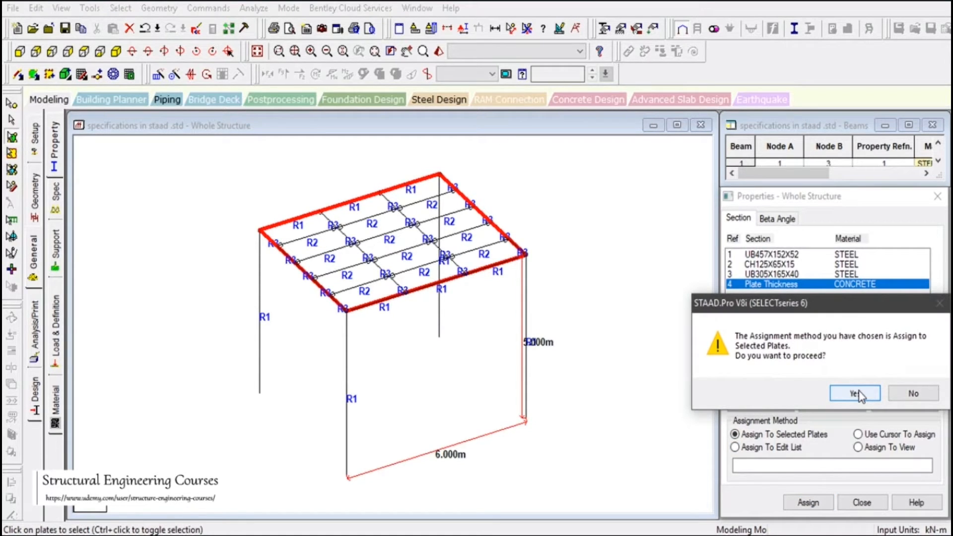
{"action": "left_click", "coordinate": [856, 394]}
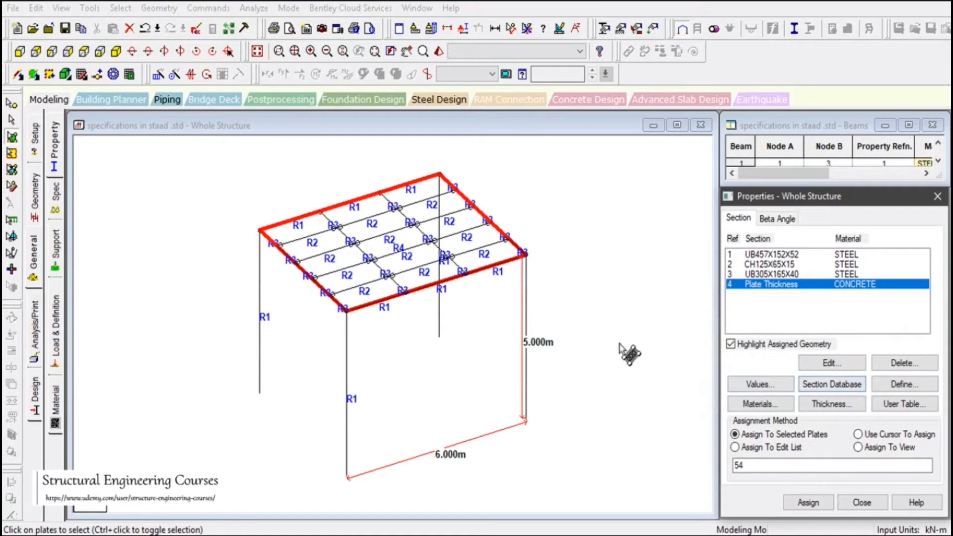
Examine how the plate sits relative to the beams and columns in an enlarged 3D rendered view, and close that view
{"action": "left_click", "coordinate": [441, 52]}
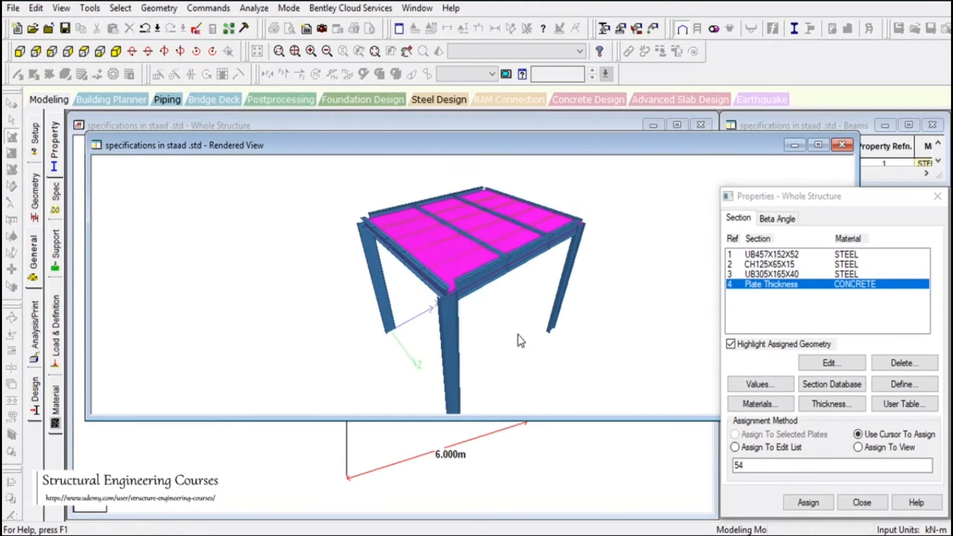
{"action": "scroll", "coordinate": [485, 319], "scroll_direction": "up", "scroll_amount": 5}
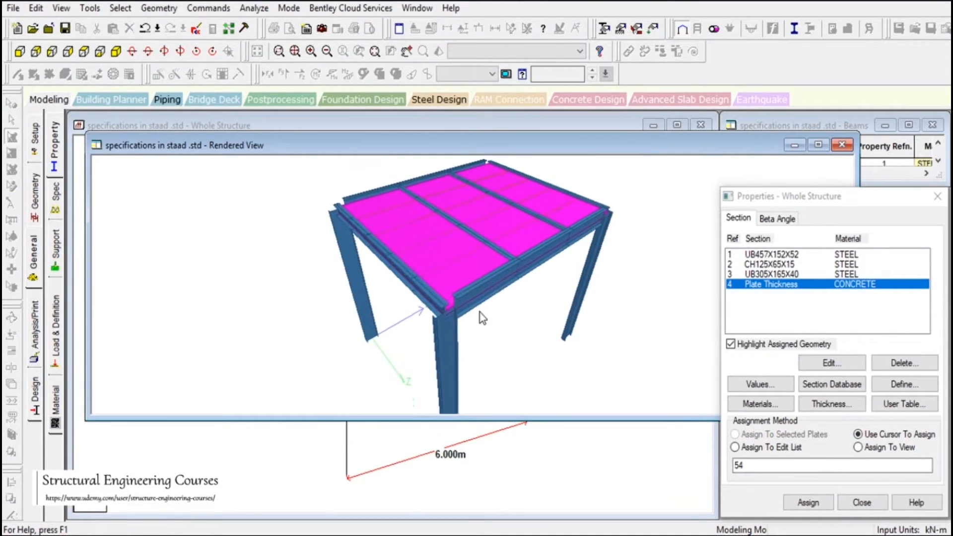
{"action": "scroll", "coordinate": [481, 317], "scroll_direction": "up", "scroll_amount": 5}
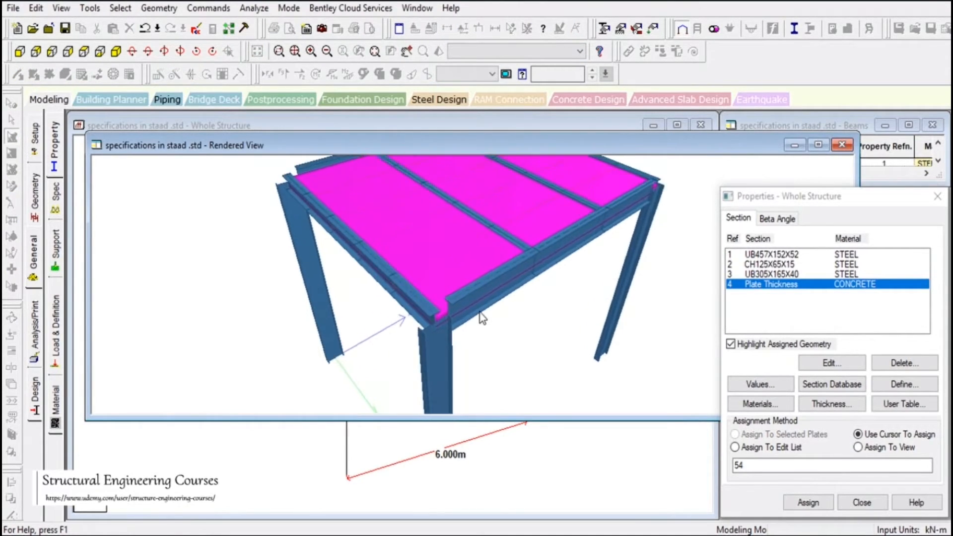
{"action": "left_click", "coordinate": [818, 144]}
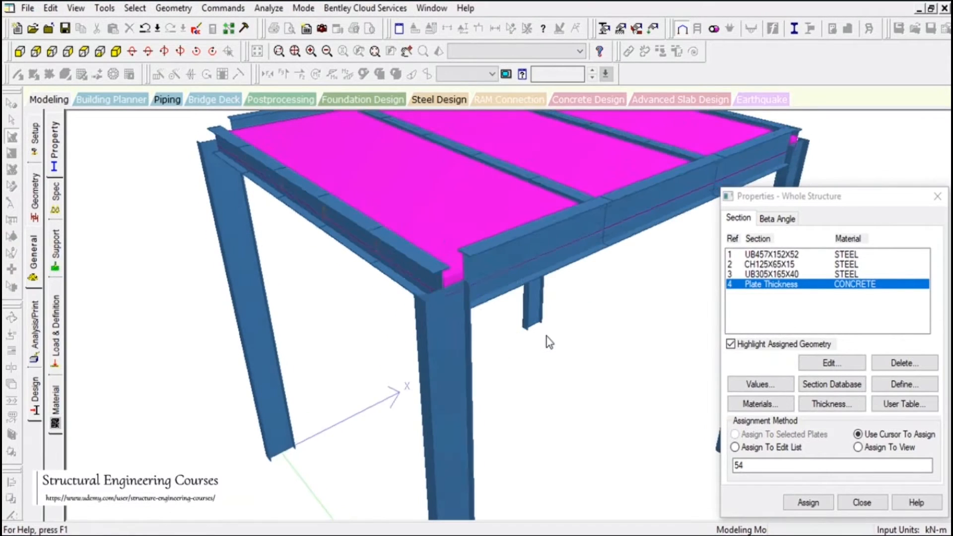
{"action": "left_click", "coordinate": [936, 197]}
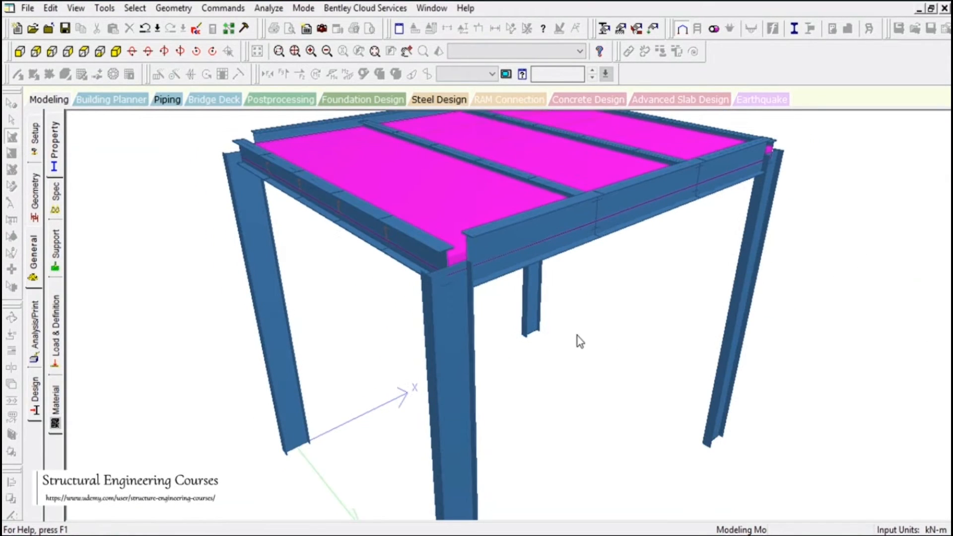
{"action": "left_click_drag", "start_coordinate": [457, 268], "coordinate": [451, 331]}
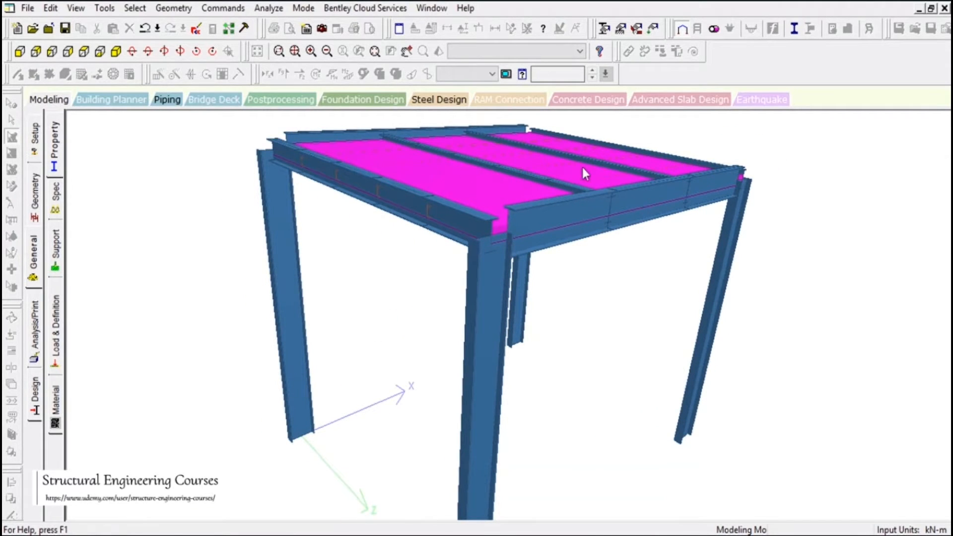
{"action": "left_click_drag", "start_coordinate": [512, 214], "coordinate": [489, 222]}
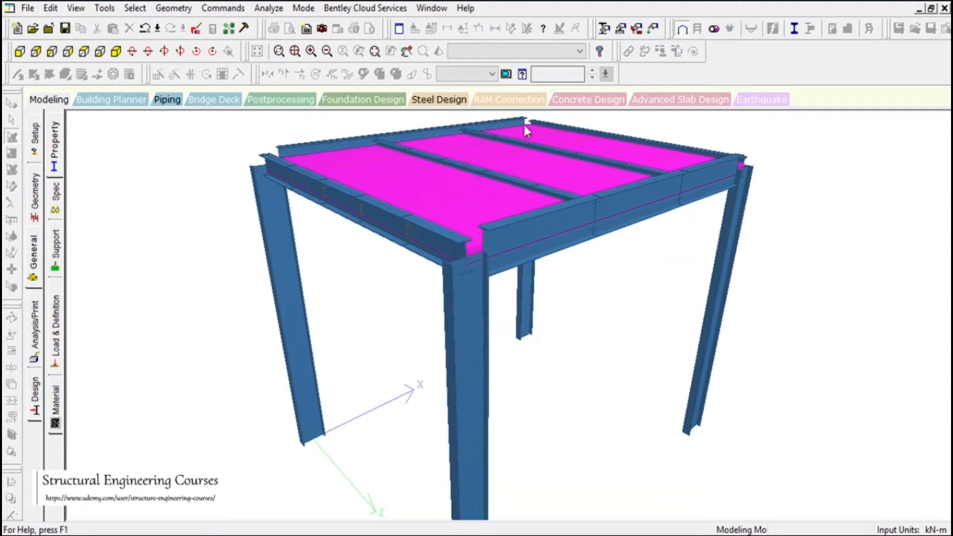
{"action": "left_click", "coordinate": [945, 8]}
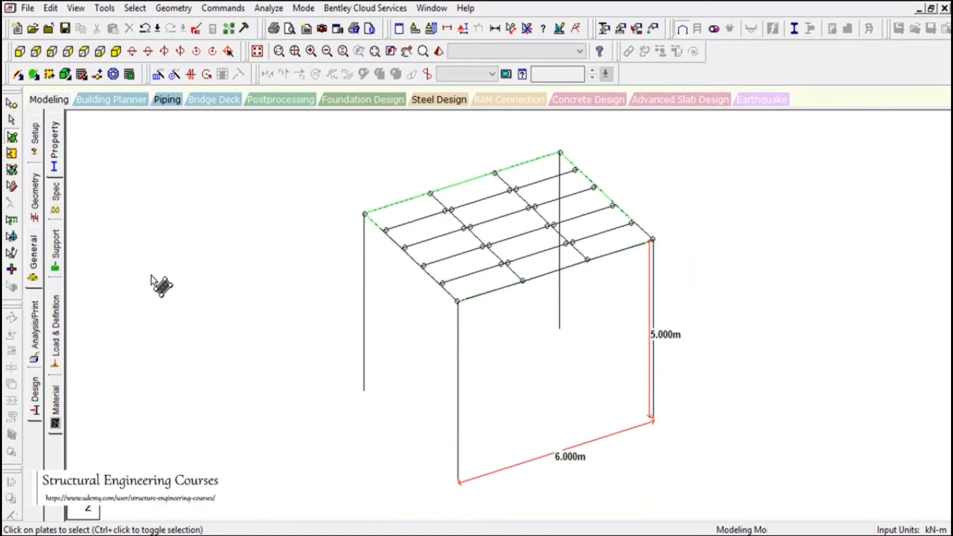
Select all platform-level beams in the front elevation and return to the isometric view
{"action": "left_click", "coordinate": [19, 52]}
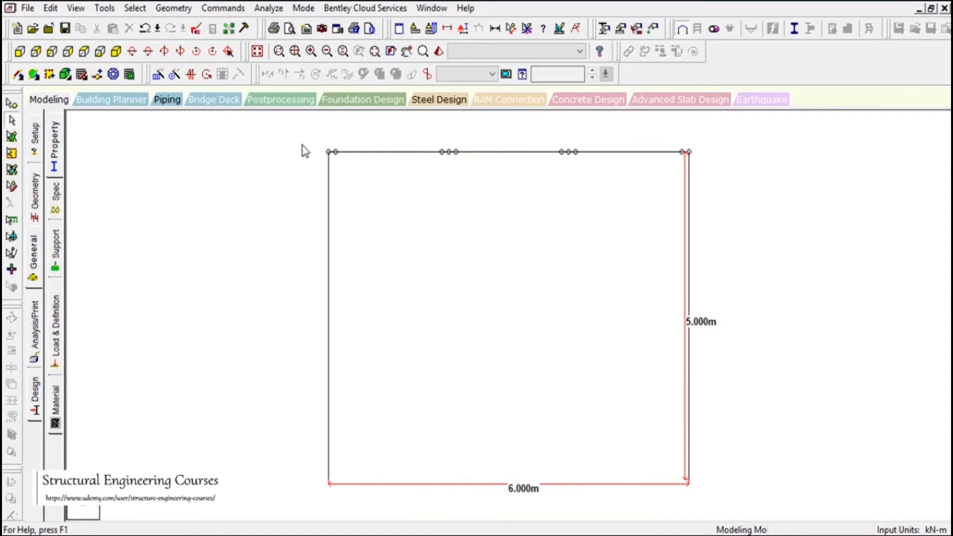
{"action": "left_click_drag", "start_coordinate": [287, 145], "coordinate": [740, 170]}
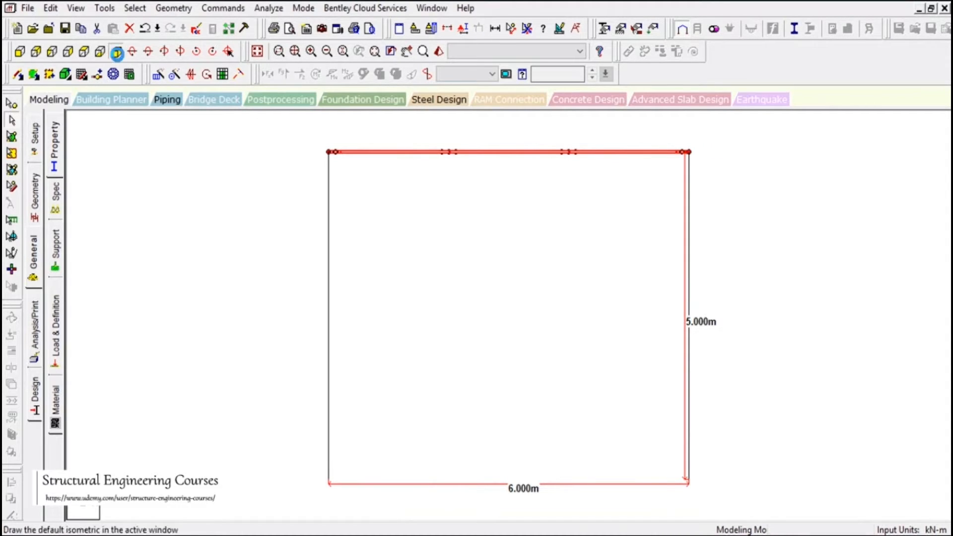
{"action": "left_click", "coordinate": [116, 51]}
Create a beam offset specification at the member start with a global Y offset of -0.225 m
{"action": "left_click", "coordinate": [56, 158]}
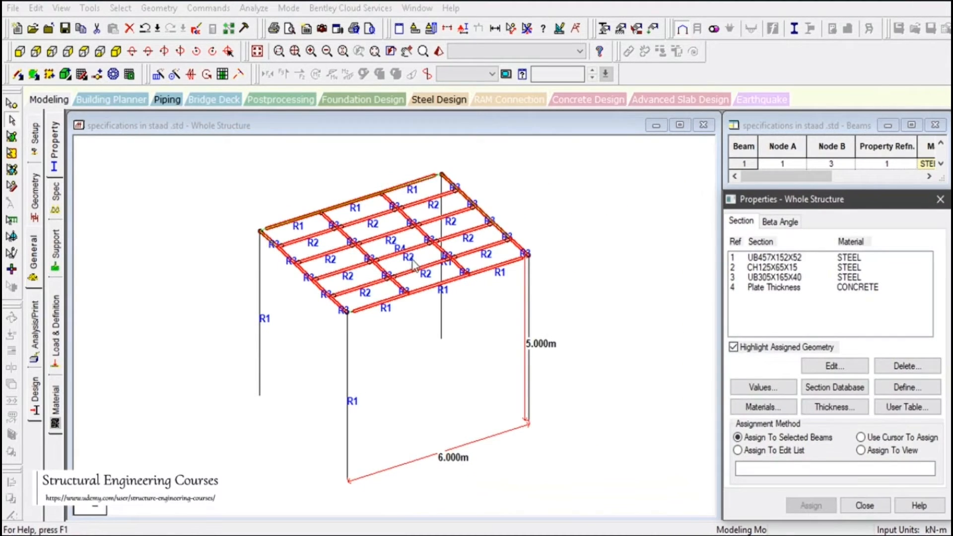
{"action": "left_click", "coordinate": [55, 203]}
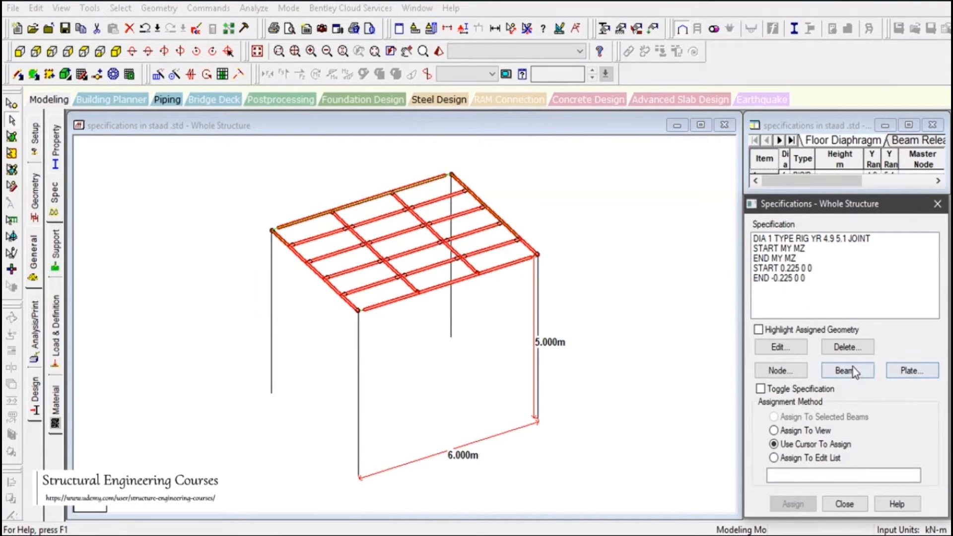
{"action": "left_click", "coordinate": [847, 372]}
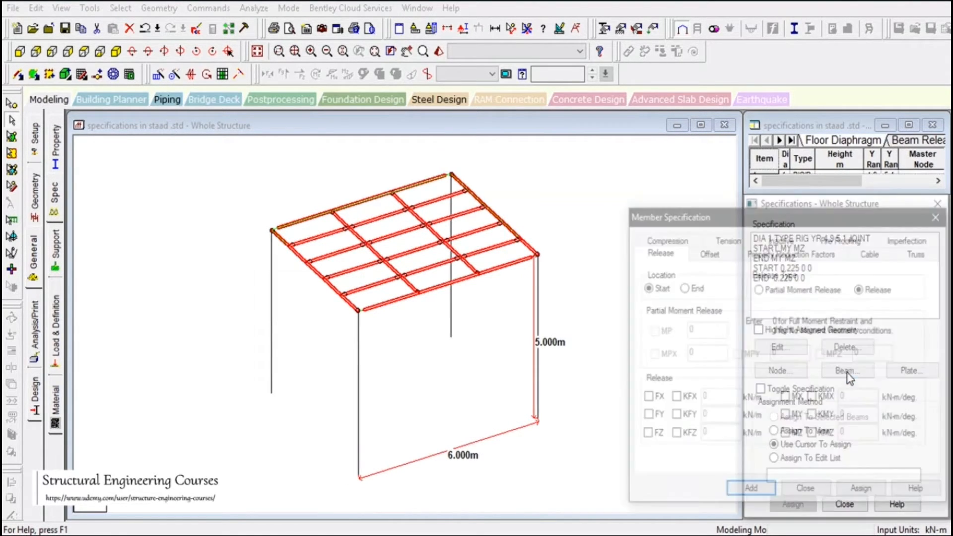
{"action": "left_click", "coordinate": [708, 252]}
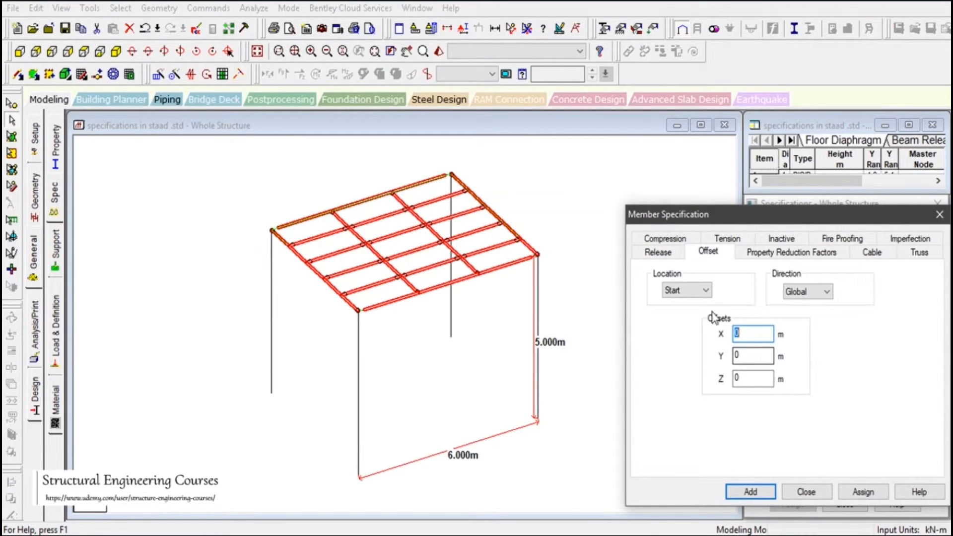
{"action": "key", "text": "Tab"}
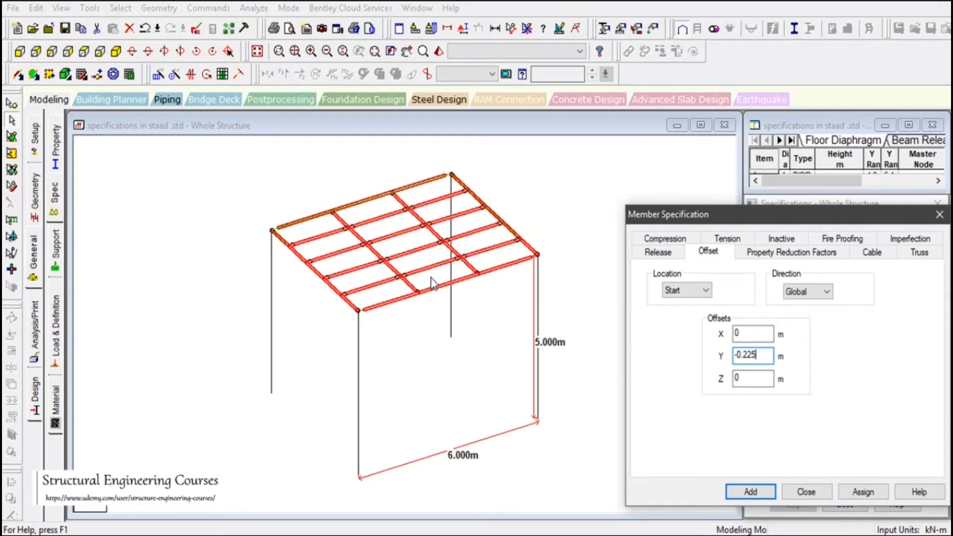
{"action": "left_click", "coordinate": [750, 491]}
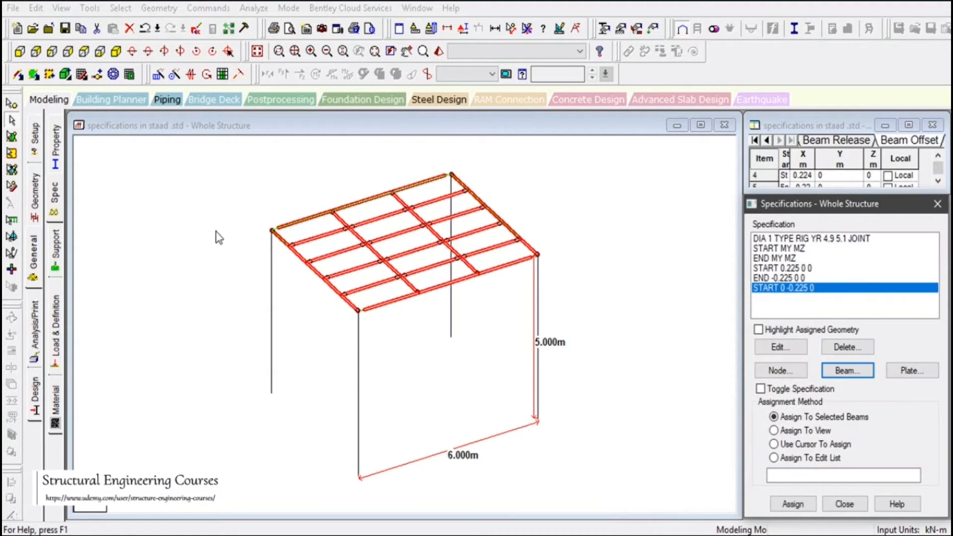
Assign the -0.225 m Y start offset to all the selected platform beams
{"action": "left_click", "coordinate": [19, 52]}
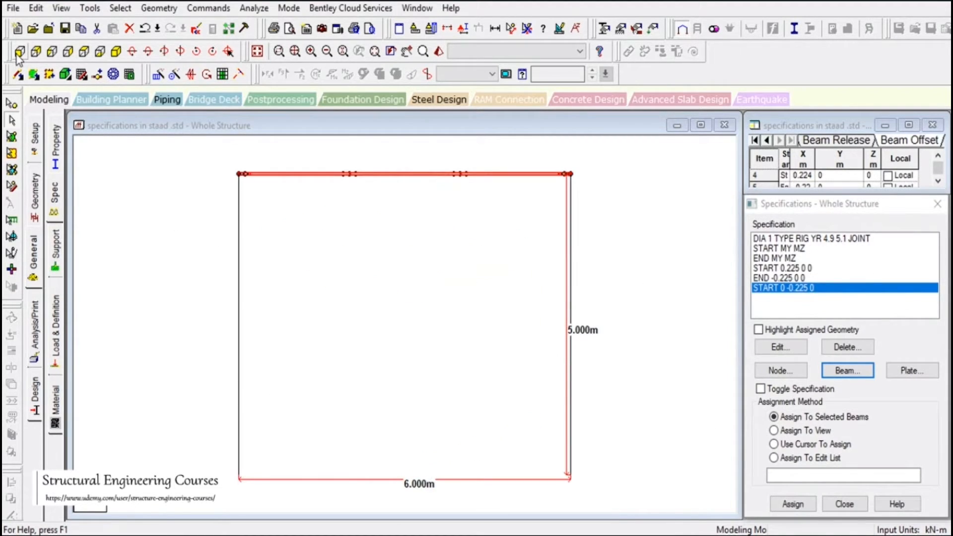
{"action": "left_click", "coordinate": [116, 52]}
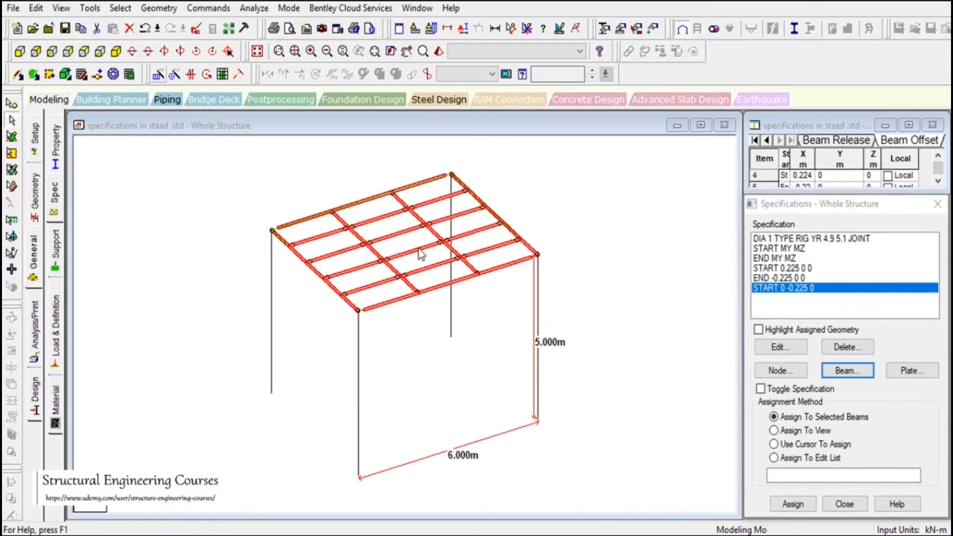
{"action": "left_click", "coordinate": [793, 503]}
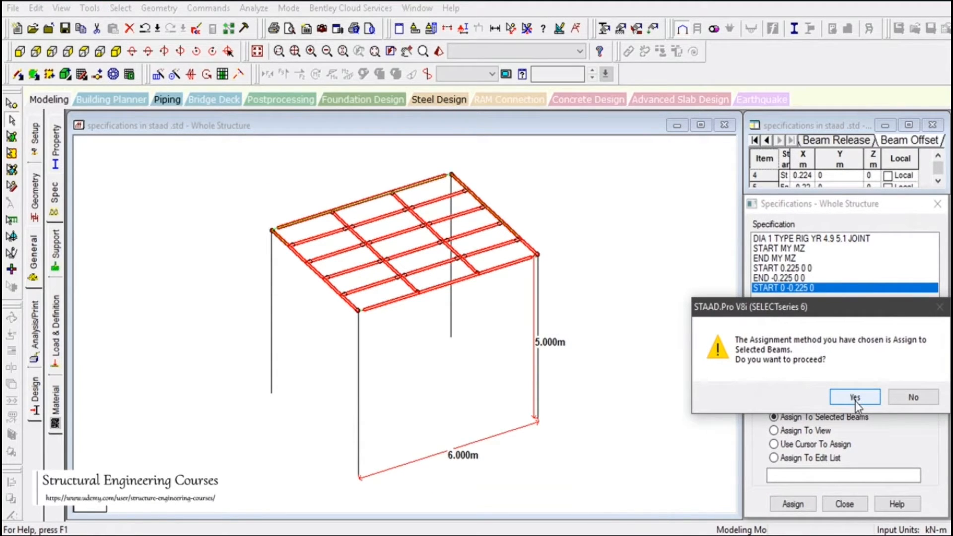
{"action": "left_click", "coordinate": [855, 397]}
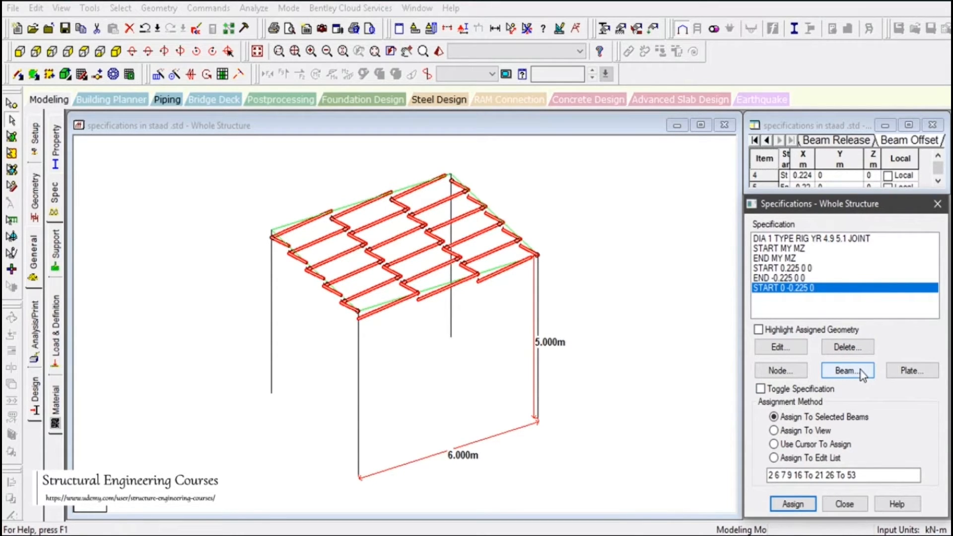
Create a beam offset specification at the member end with a global Y offset of -0.225 m and assign it to the selected platform beams
{"action": "left_click", "coordinate": [846, 371]}
{"action": "left_click", "coordinate": [710, 252]}
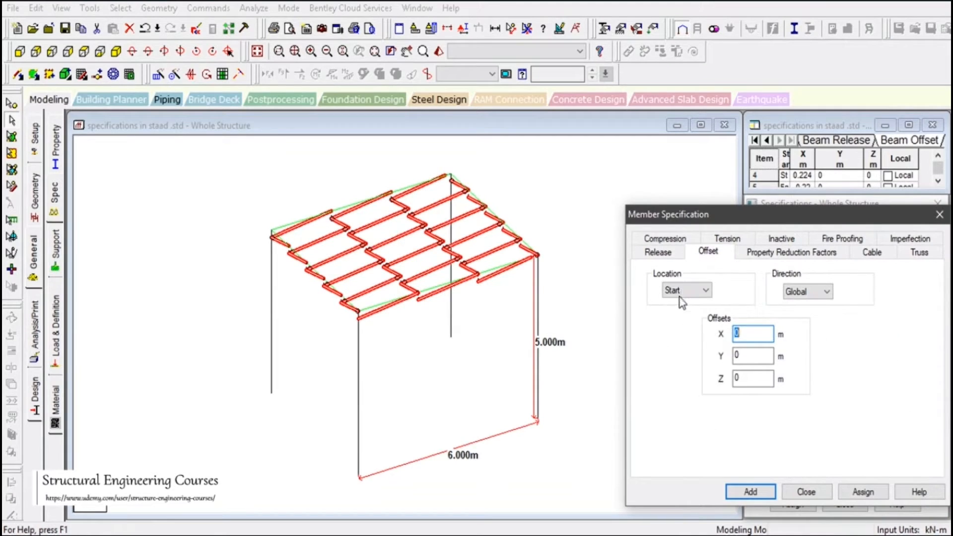
{"action": "left_click", "coordinate": [685, 290]}
{"action": "left_click", "coordinate": [676, 314]}
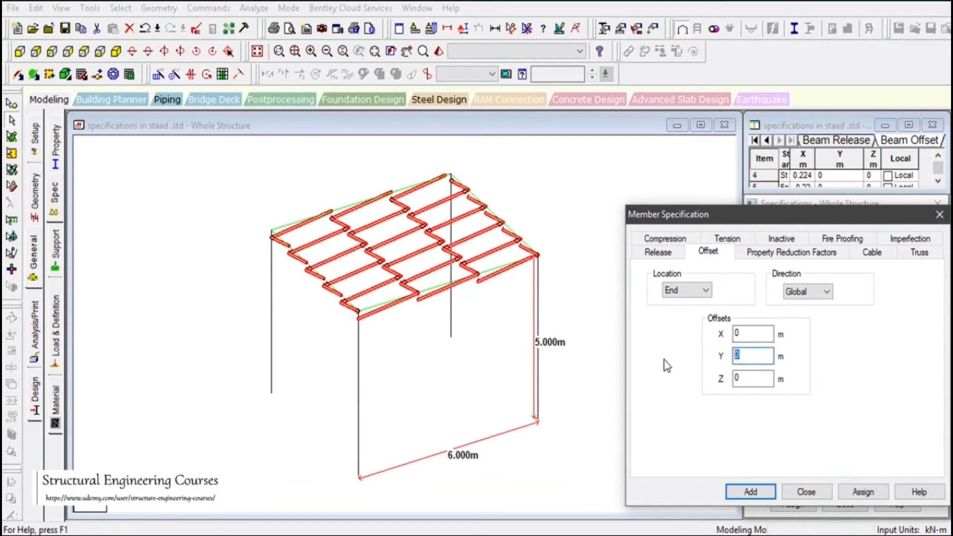
{"action": "type", "text": "-0.225"}
{"action": "left_click", "coordinate": [751, 492]}
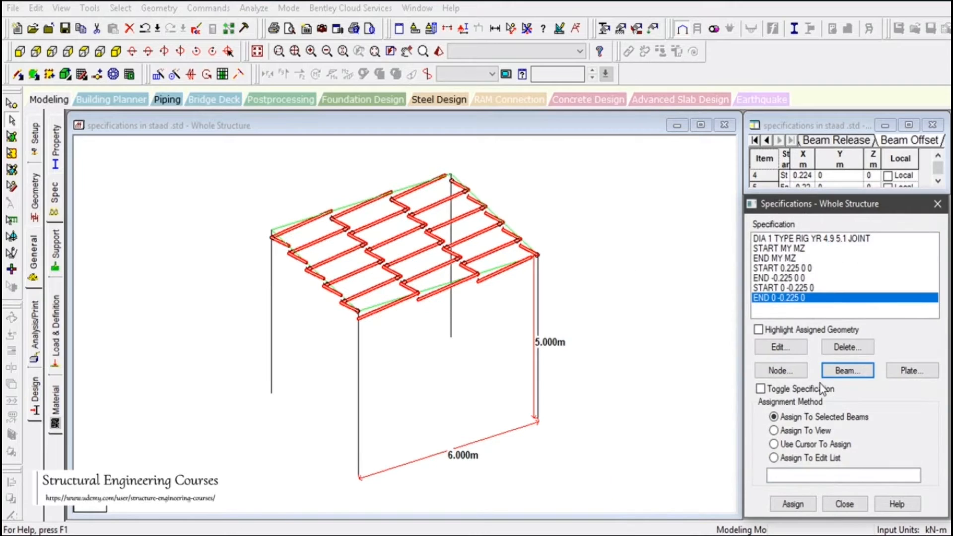
{"action": "left_click", "coordinate": [796, 506]}
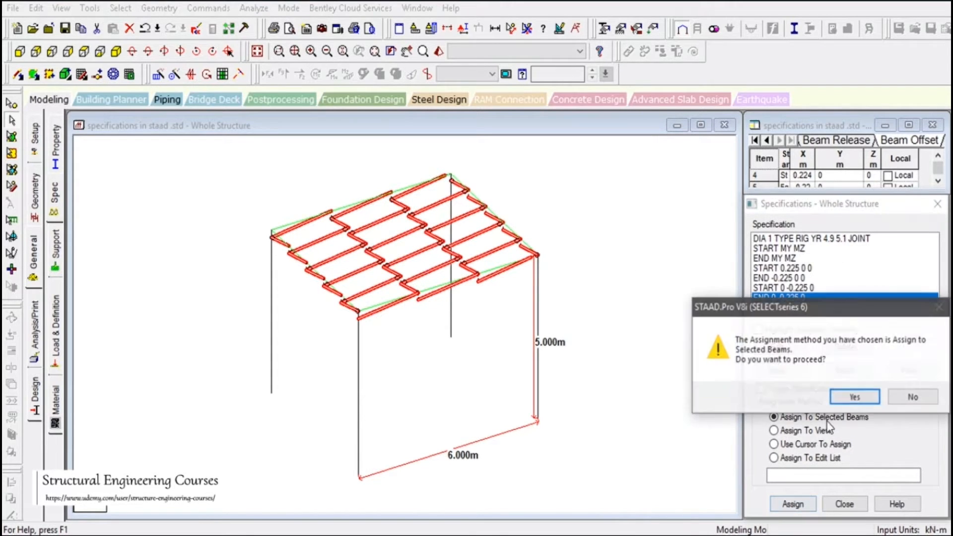
{"action": "left_click", "coordinate": [850, 396]}
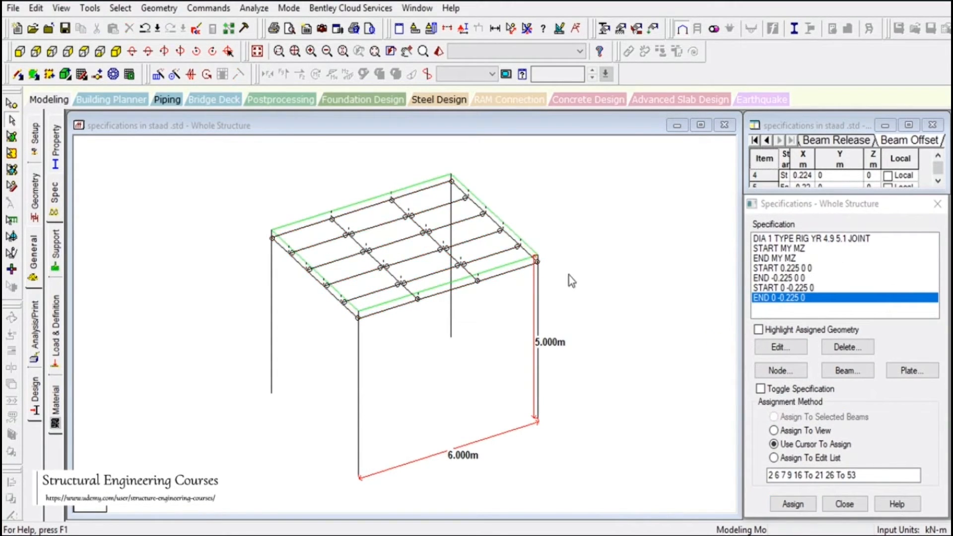
Set the Y offset of the 0.225 m X start offset specification to -0.225 m
{"action": "scroll", "coordinate": [541, 297], "scroll_direction": "up", "scroll_amount": 2}
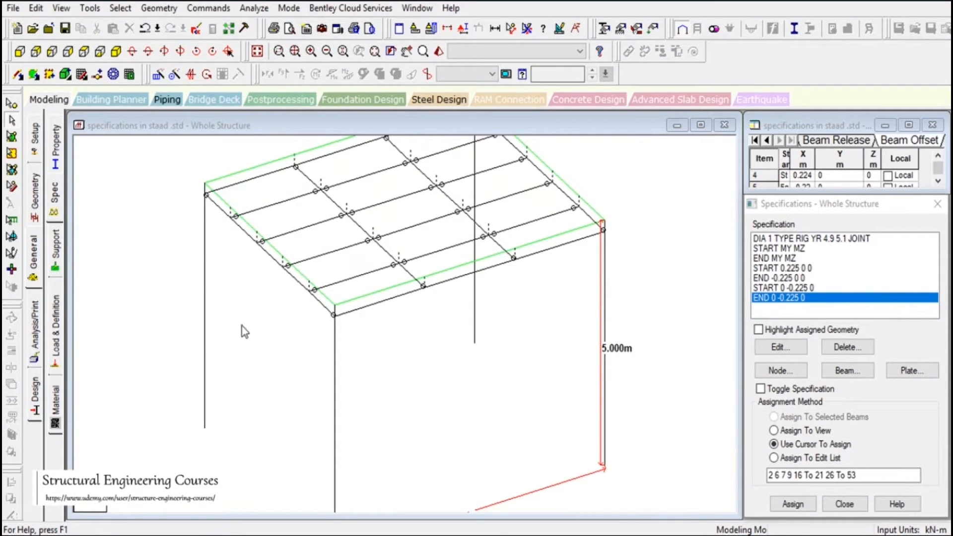
{"action": "left_click", "coordinate": [349, 313]}
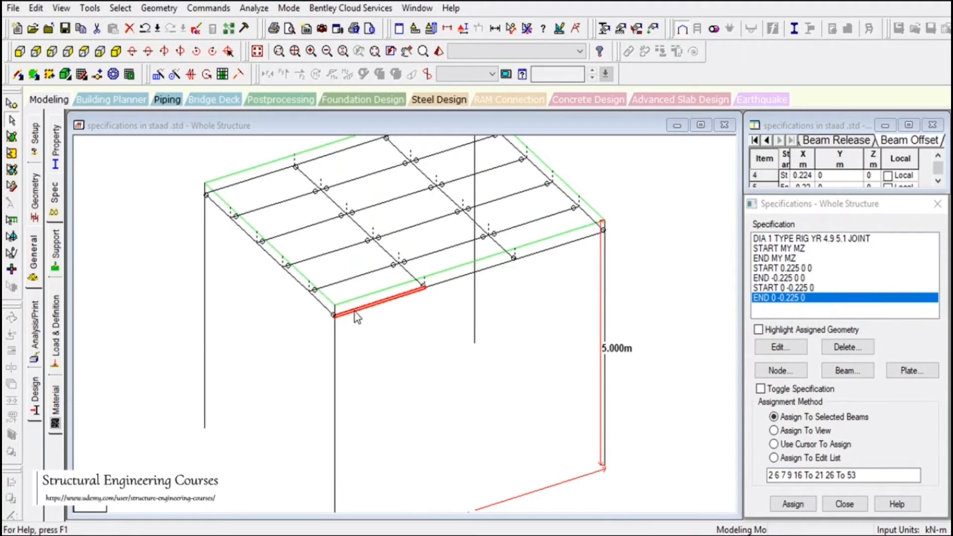
{"action": "left_click", "coordinate": [793, 268]}
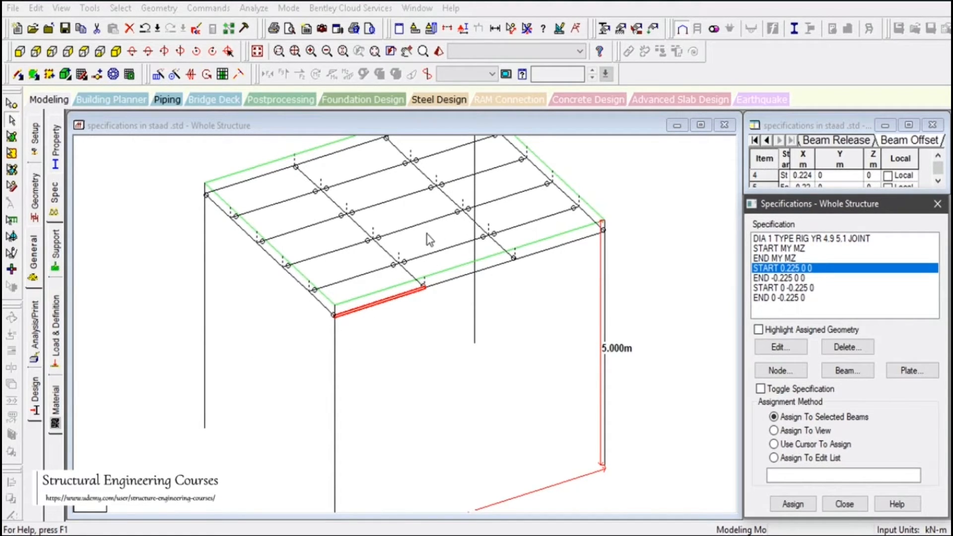
{"action": "left_click", "coordinate": [562, 248]}
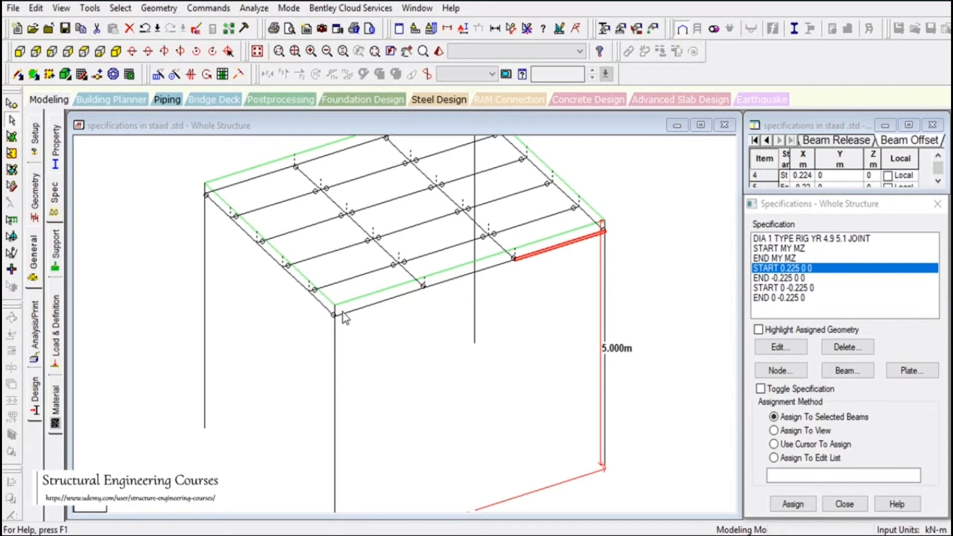
{"action": "double_click", "coordinate": [794, 269]}
{"action": "key", "text": "Tab"}
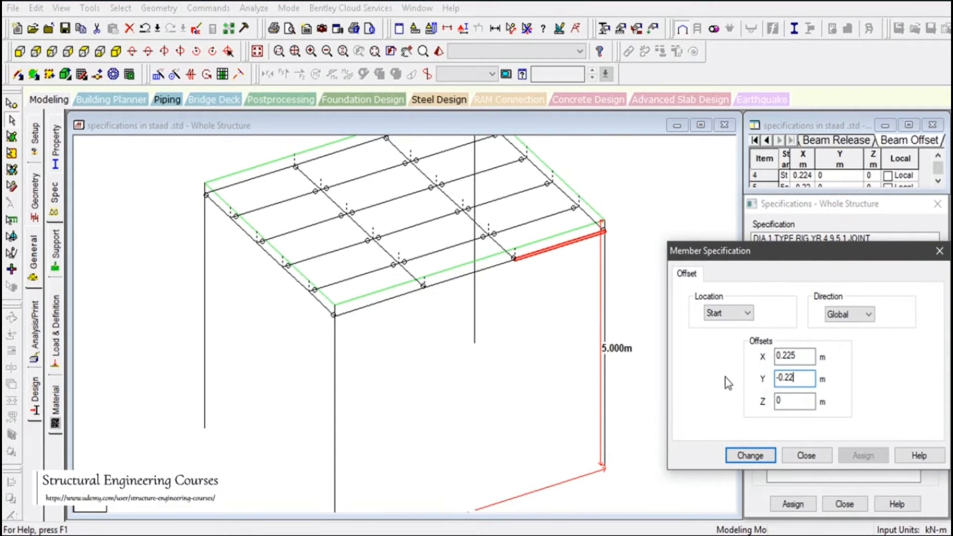
{"action": "left_click", "coordinate": [758, 457]}
Set the Y offset of the -0.225 m X end offset specification to -0.225 m
{"action": "double_click", "coordinate": [784, 278]}
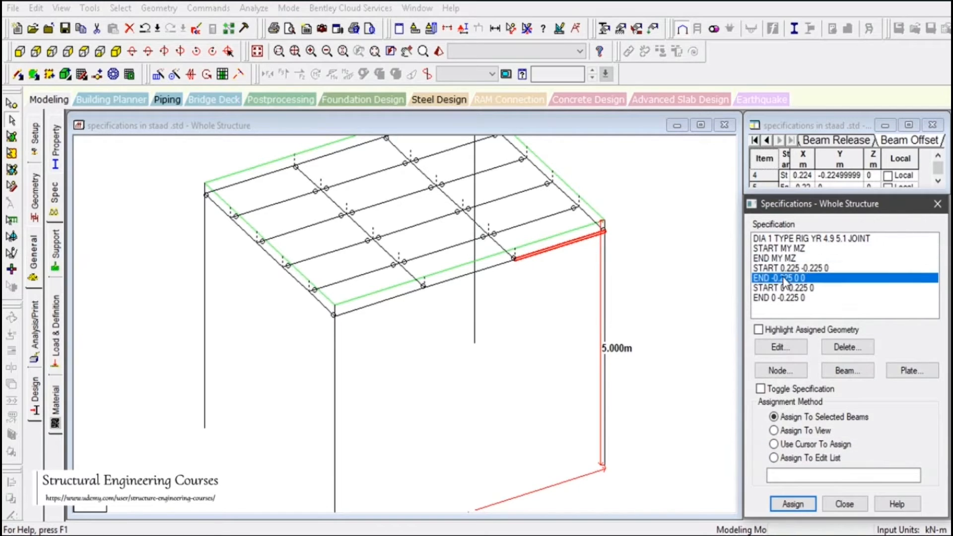
{"action": "left_click", "coordinate": [778, 380]}
{"action": "double_click", "coordinate": [778, 378]}
{"action": "type", "text": "-0"}
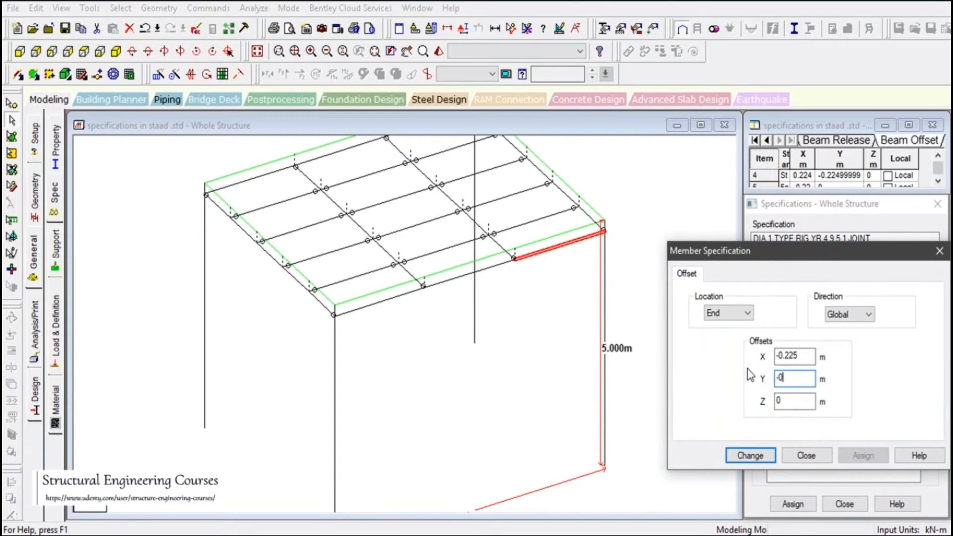
{"action": "type", "text": ".225"}
{"action": "left_click", "coordinate": [754, 456]}
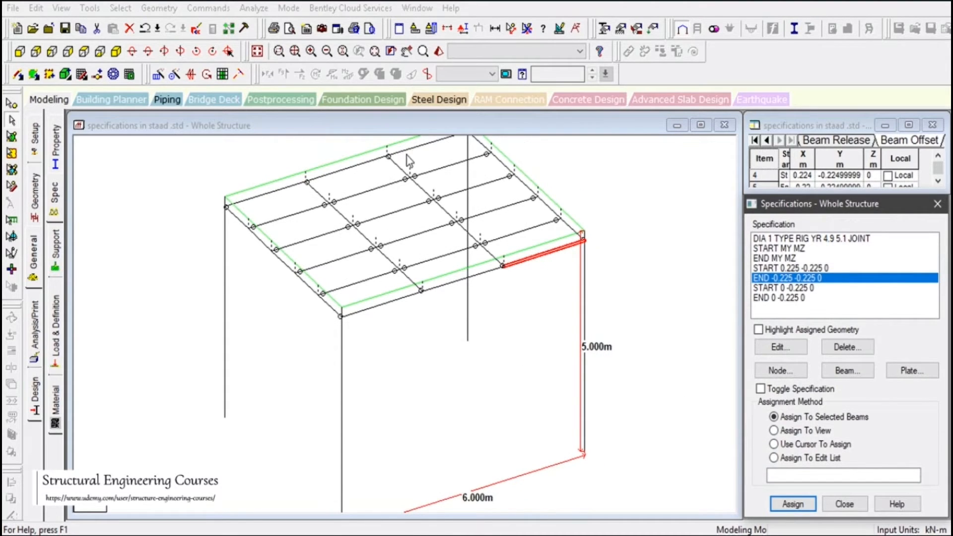
Assign the END -0.225 -0.225 0 offset to the front and rear edge beams whose ends meet the columns
{"action": "left_click", "coordinate": [408, 158]}
{"action": "left_click", "coordinate": [793, 504]}
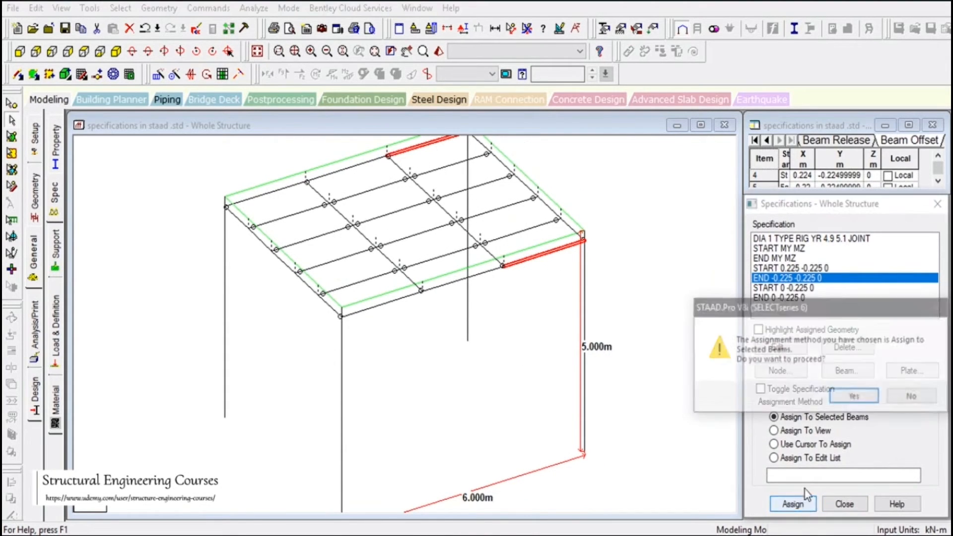
{"action": "left_click", "coordinate": [854, 397]}
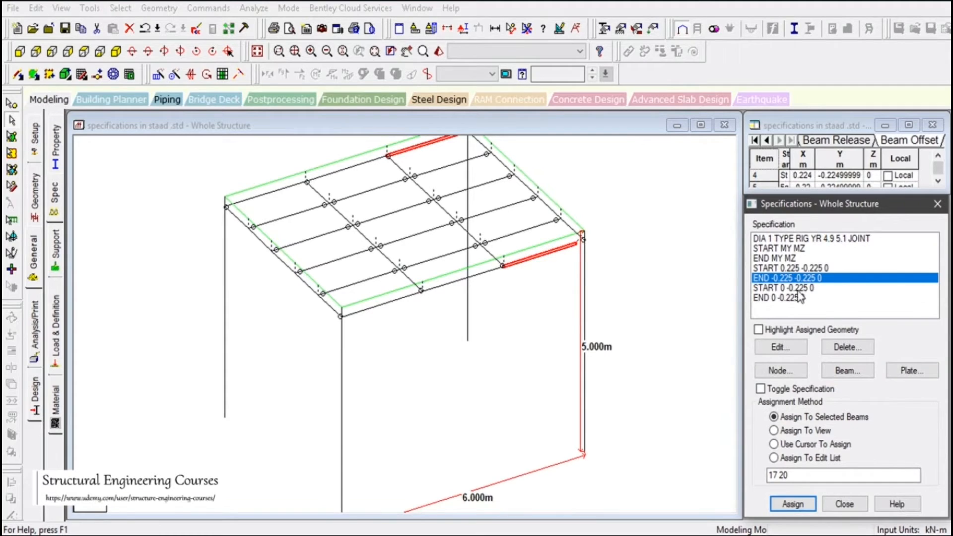
Assign the START 0.225 -0.225 0 offset to the front and rear edge beams that start at the columns
{"action": "left_click", "coordinate": [798, 271]}
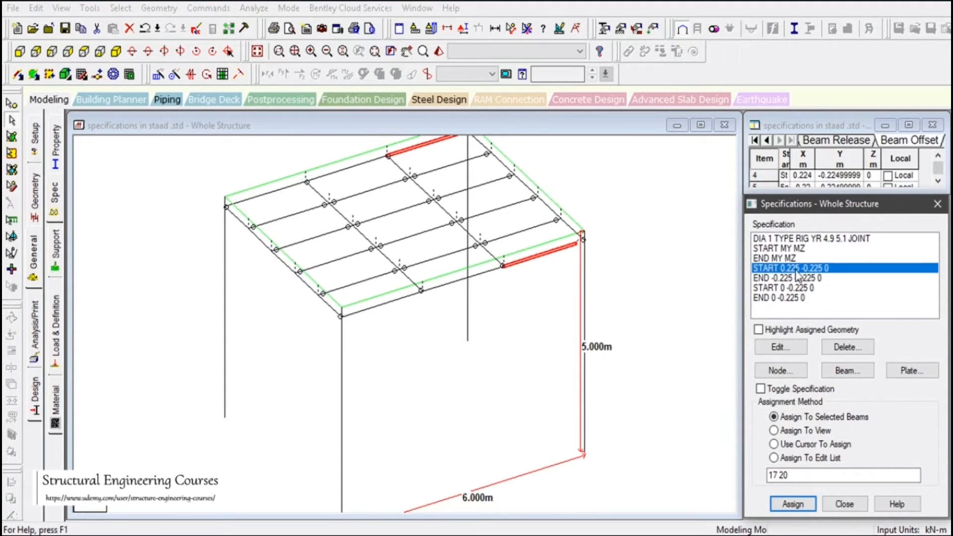
{"action": "left_click", "coordinate": [380, 305]}
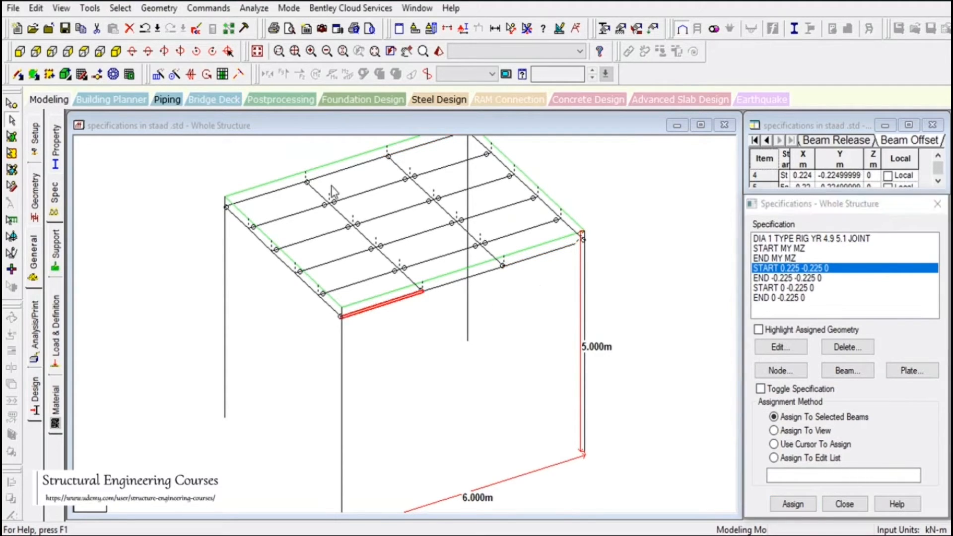
{"action": "left_click", "coordinate": [285, 203], "text": "ctrl"}
{"action": "left_click", "coordinate": [792, 503]}
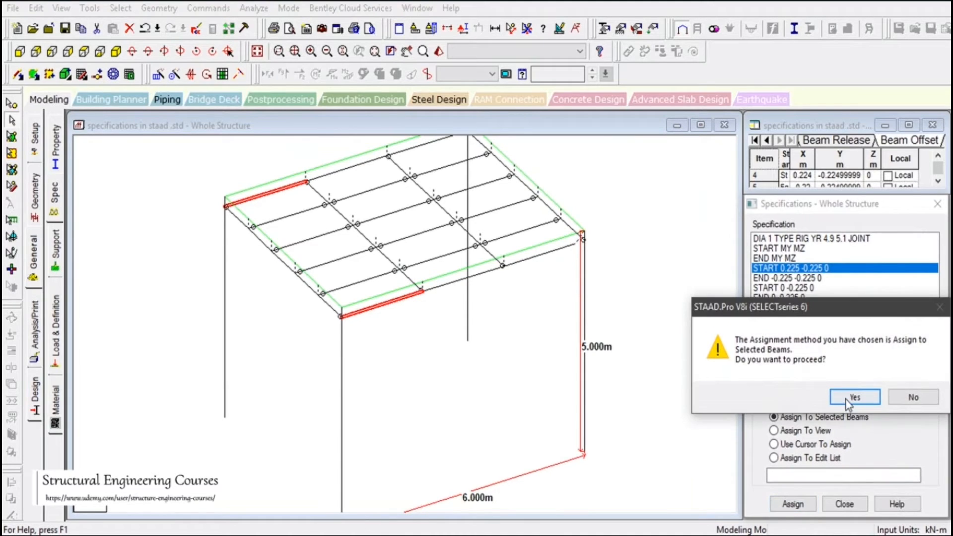
{"action": "left_click", "coordinate": [845, 398]}
Open an enlarged 3D rendered view of the whole structure and close the Specifications dialog
{"action": "scroll", "coordinate": [407, 337], "scroll_direction": "down", "scroll_amount": 1}
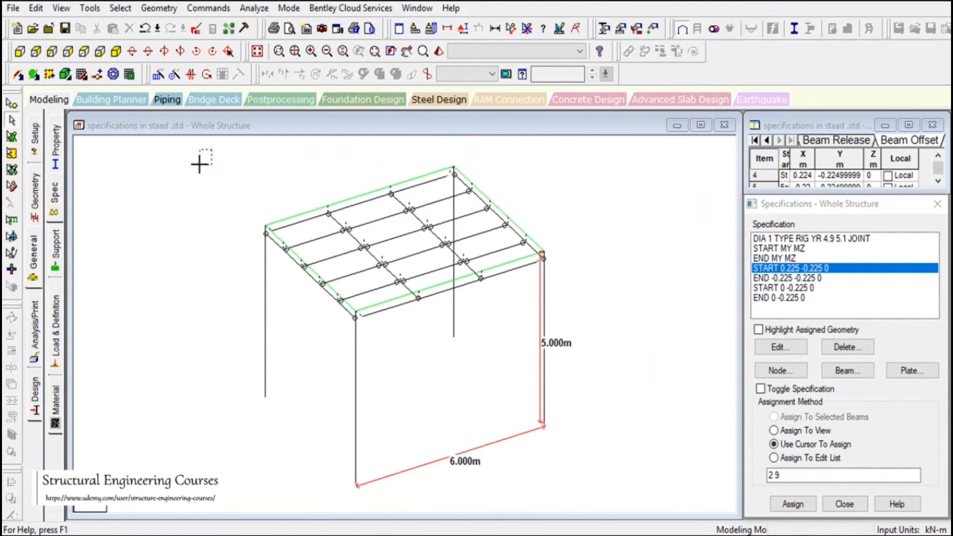
{"action": "left_click", "coordinate": [439, 52]}
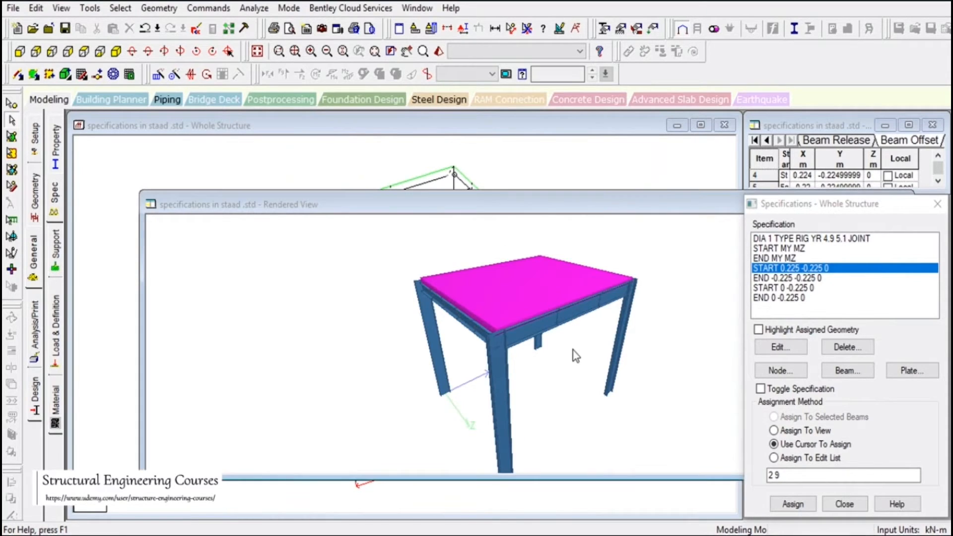
{"action": "double_click", "coordinate": [671, 204]}
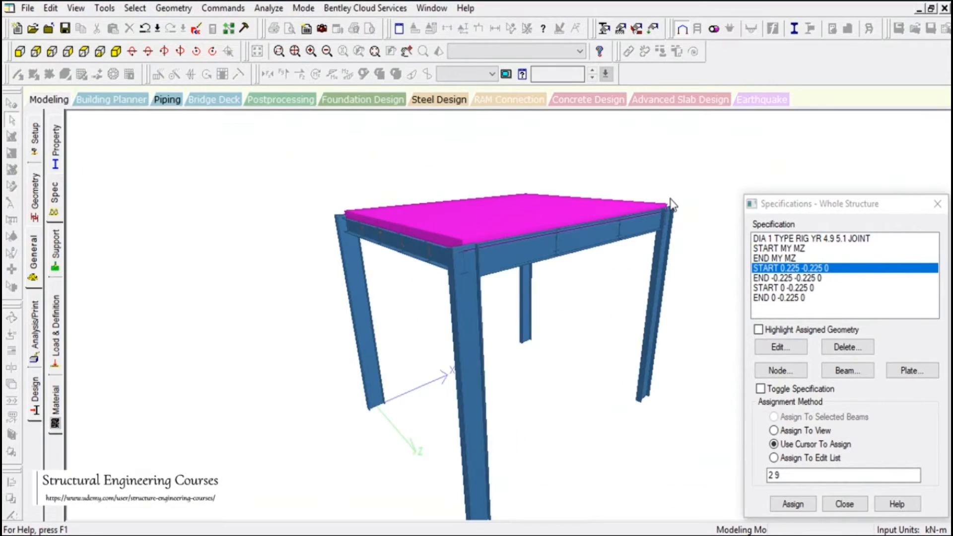
{"action": "left_click", "coordinate": [936, 204]}
{"action": "scroll", "coordinate": [529, 272], "scroll_direction": "up", "scroll_amount": 5}
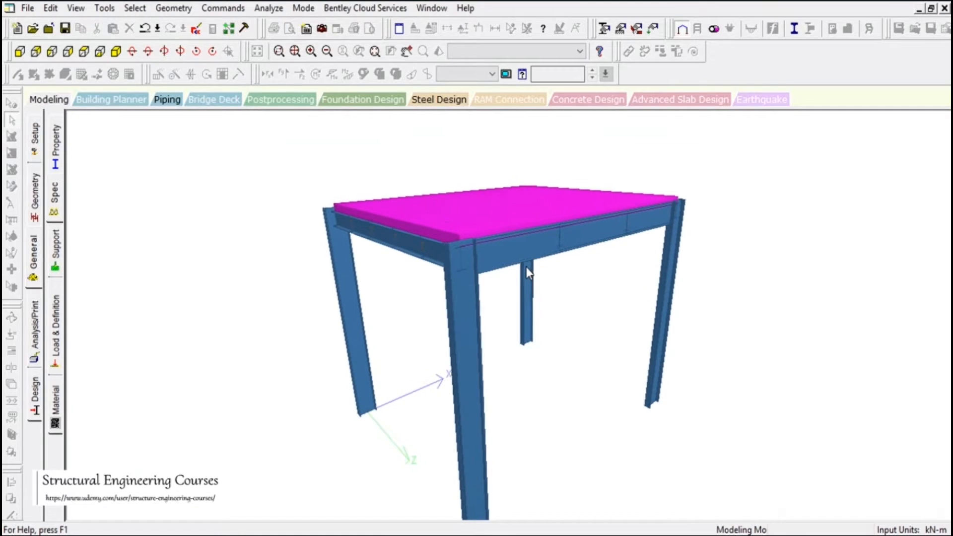
{"action": "scroll", "coordinate": [526, 268], "scroll_direction": "up", "scroll_amount": 5}
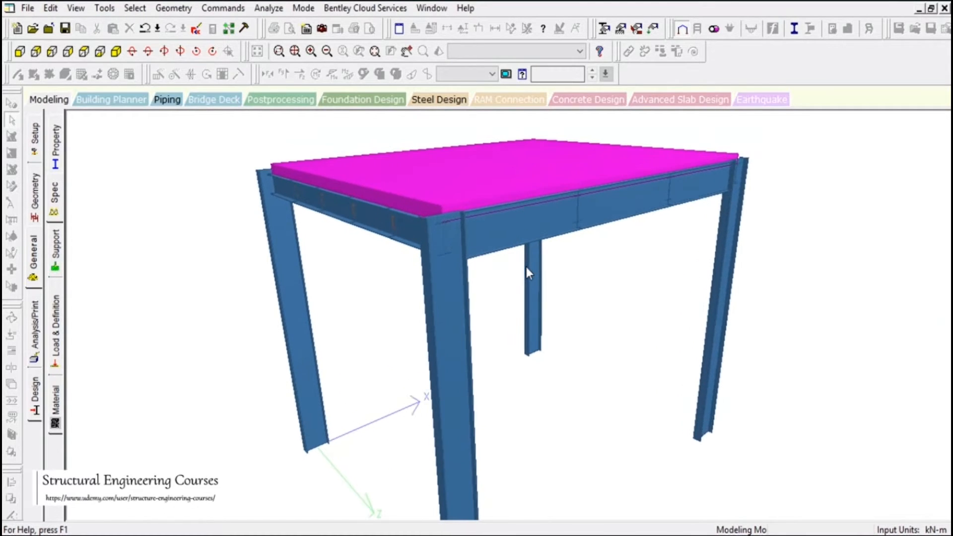
Examine from several sides how the plate rests on the lowered edge beams and how the beams meet the column faces
{"action": "left_click_drag", "start_coordinate": [467, 254], "coordinate": [551, 243]}
{"action": "left_click_drag", "start_coordinate": [211, 453], "coordinate": [331, 438]}
{"action": "left_click_drag", "start_coordinate": [539, 296], "coordinate": [616, 302]}
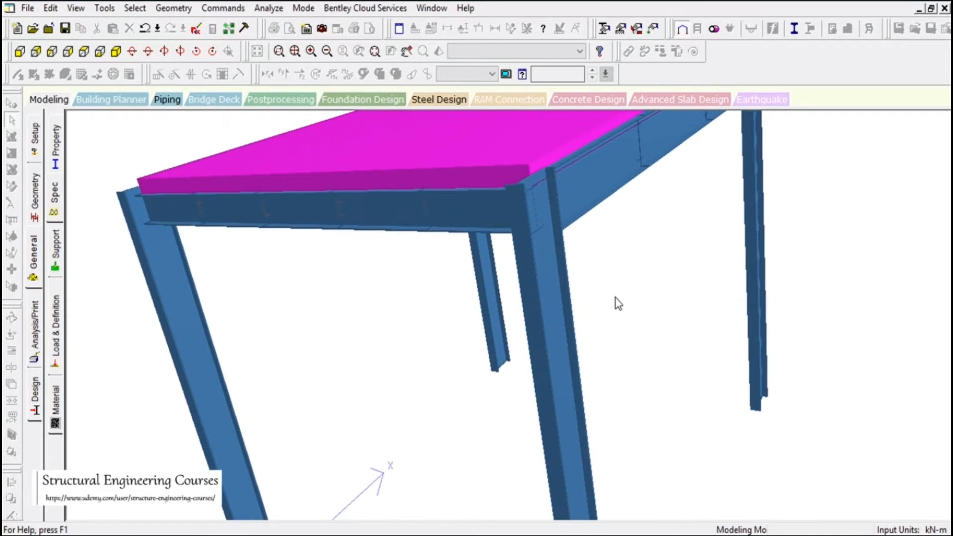
{"action": "left_click_drag", "start_coordinate": [284, 175], "coordinate": [287, 154]}
{"action": "left_click_drag", "start_coordinate": [671, 356], "coordinate": [583, 411]}
{"action": "left_click_drag", "start_coordinate": [629, 220], "coordinate": [630, 178]}
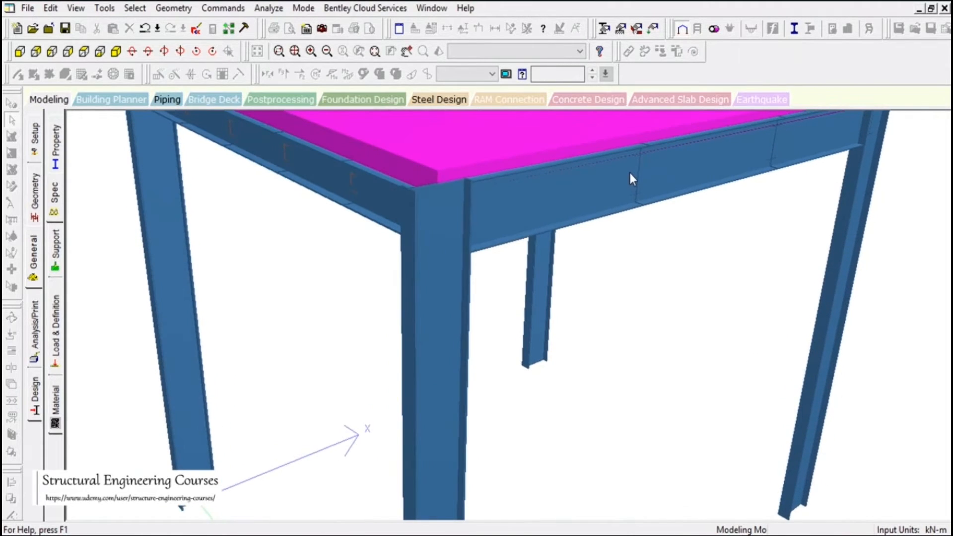
{"action": "left_click_drag", "start_coordinate": [447, 361], "coordinate": [450, 315]}
{"action": "left_click_drag", "start_coordinate": [368, 283], "coordinate": [390, 243]}
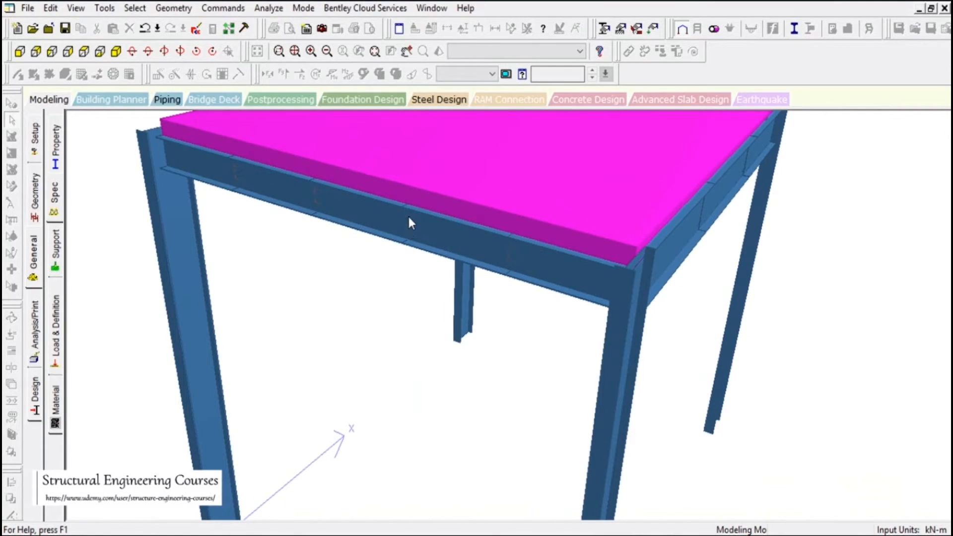
{"action": "left_click_drag", "start_coordinate": [581, 273], "coordinate": [574, 255]}
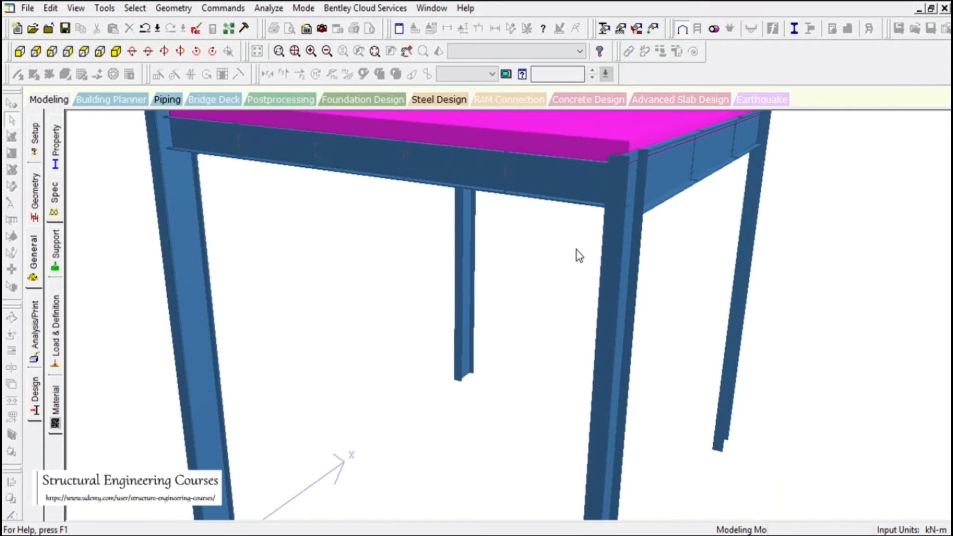
{"action": "left_click_drag", "start_coordinate": [464, 233], "coordinate": [679, 219]}
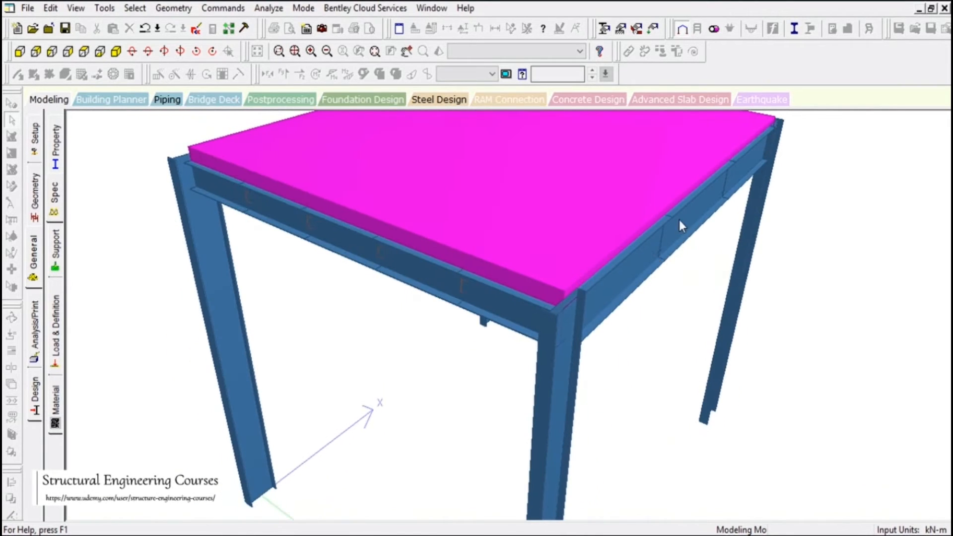
{"action": "left_click_drag", "start_coordinate": [581, 325], "coordinate": [418, 327]}
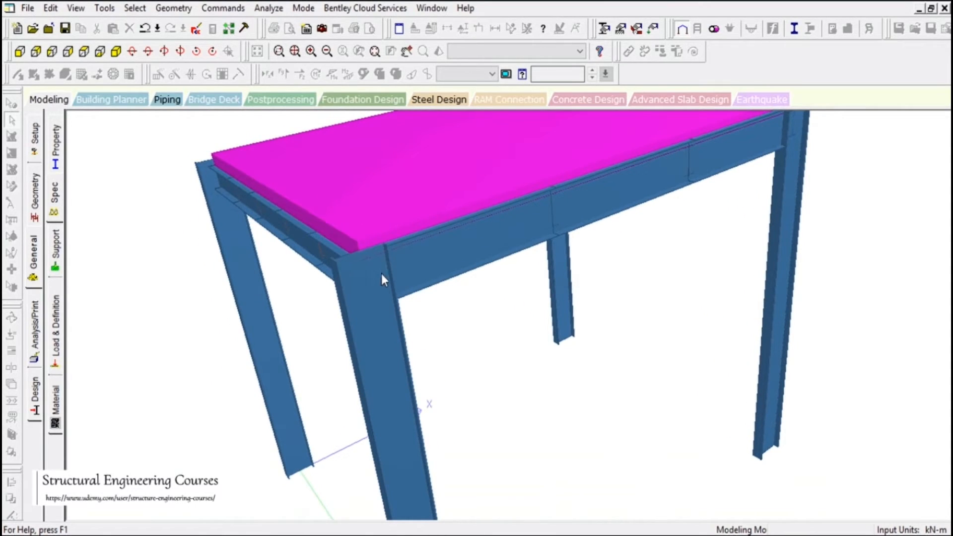
{"action": "left_click_drag", "start_coordinate": [386, 288], "coordinate": [514, 218]}
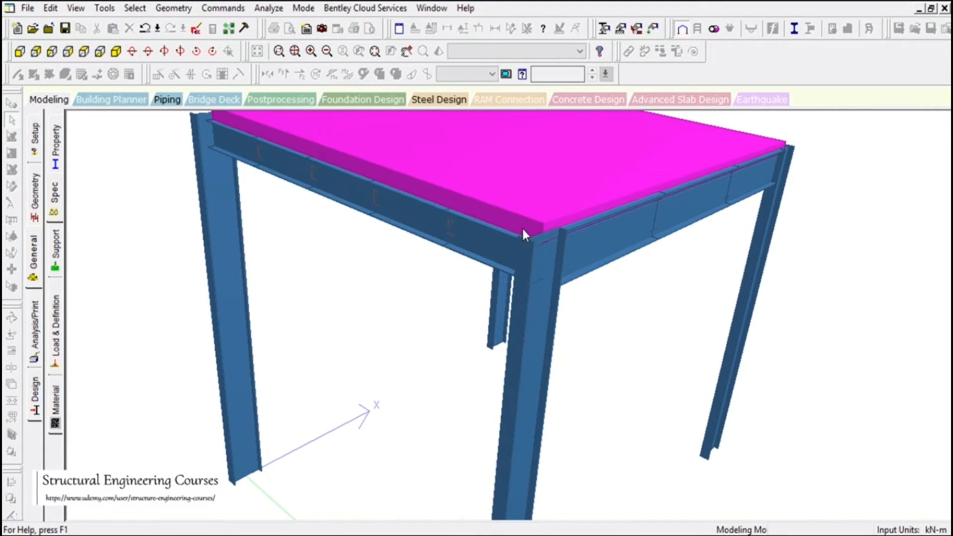
Inspect the underside of the platform, checking the secondary beams against the plate and main beams
{"action": "left_click_drag", "start_coordinate": [523, 233], "coordinate": [451, 277]}
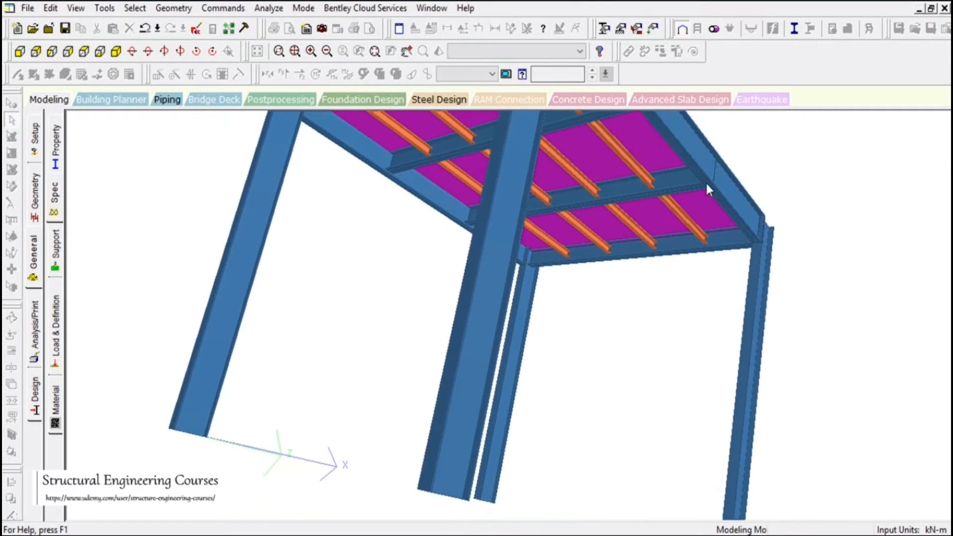
{"action": "scroll", "coordinate": [707, 189], "scroll_direction": "up", "scroll_amount": 5}
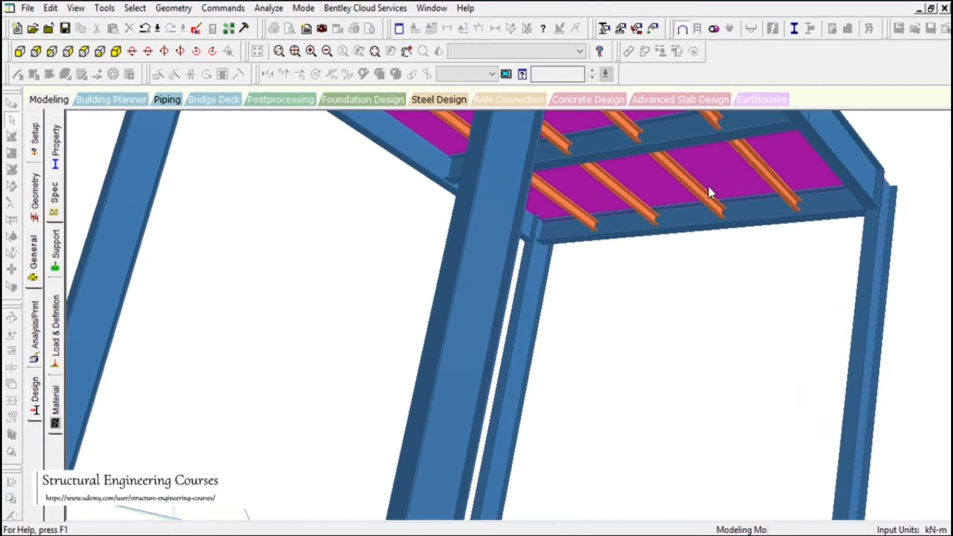
{"action": "scroll", "coordinate": [707, 185], "scroll_direction": "up", "scroll_amount": 5}
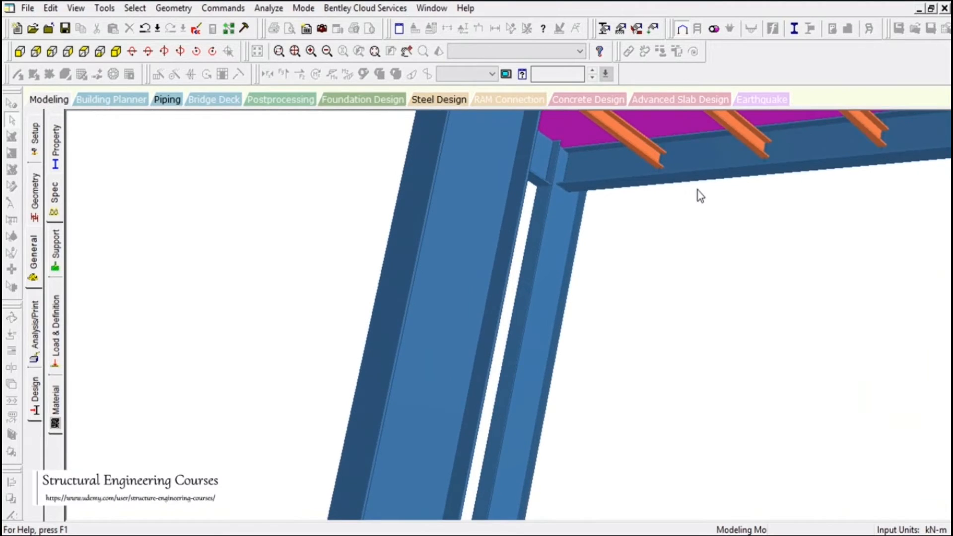
{"action": "left_click_drag", "start_coordinate": [697, 191], "coordinate": [670, 204]}
{"action": "scroll", "coordinate": [585, 189], "scroll_direction": "down", "scroll_amount": 1}
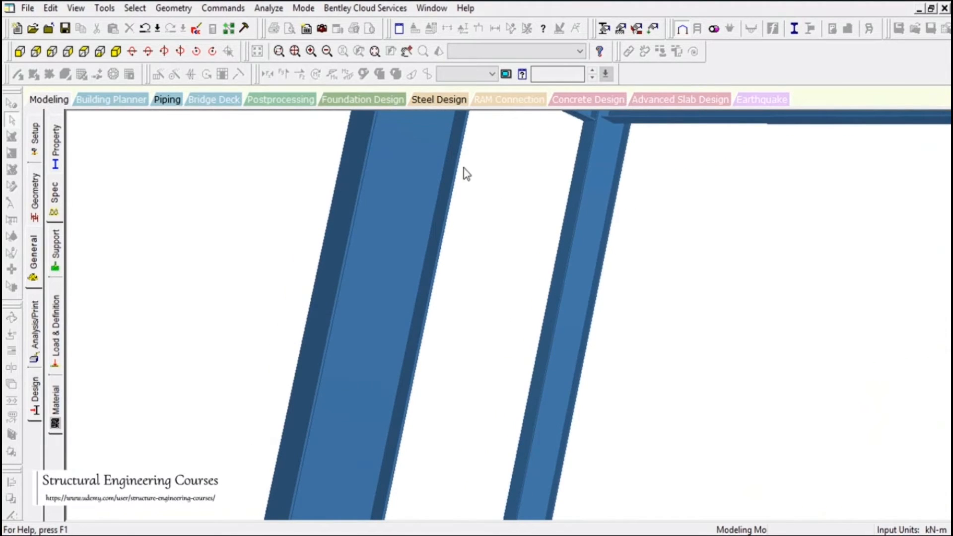
{"action": "left_click", "coordinate": [407, 51]}
{"action": "left_click_drag", "start_coordinate": [835, 212], "coordinate": [660, 266]}
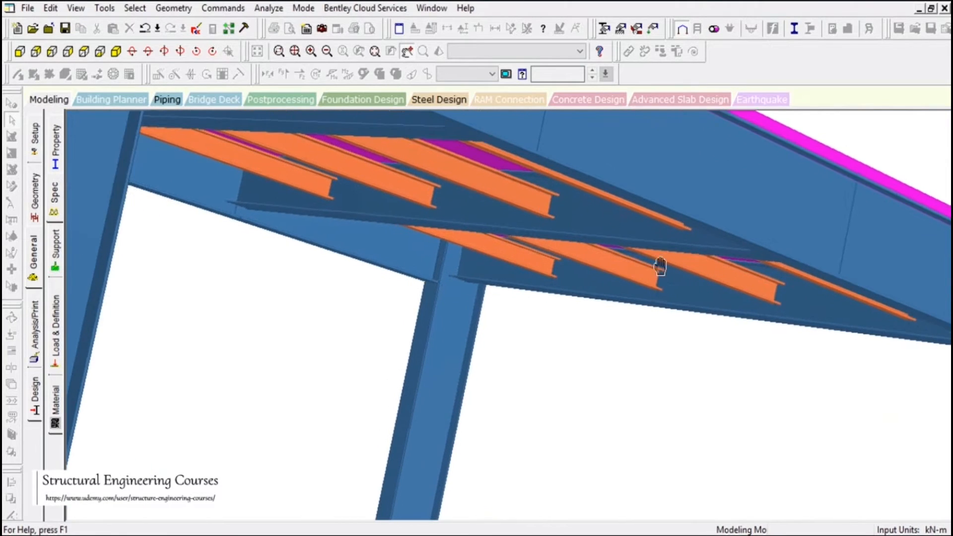
Check the secondary beam ends near the column from below, and close the 3D rendered view
{"action": "scroll", "coordinate": [665, 266], "scroll_direction": "up", "scroll_amount": 6}
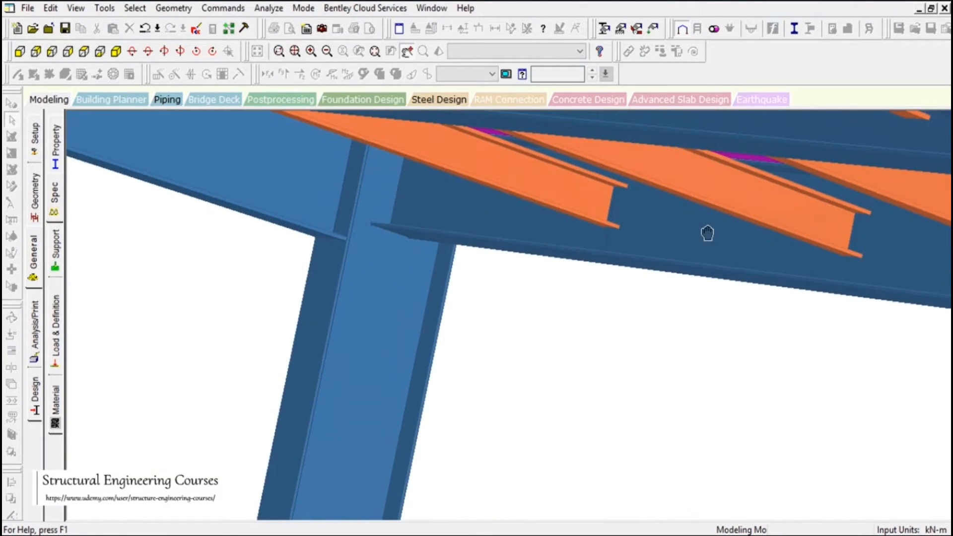
{"action": "left_click_drag", "start_coordinate": [707, 234], "coordinate": [707, 239]}
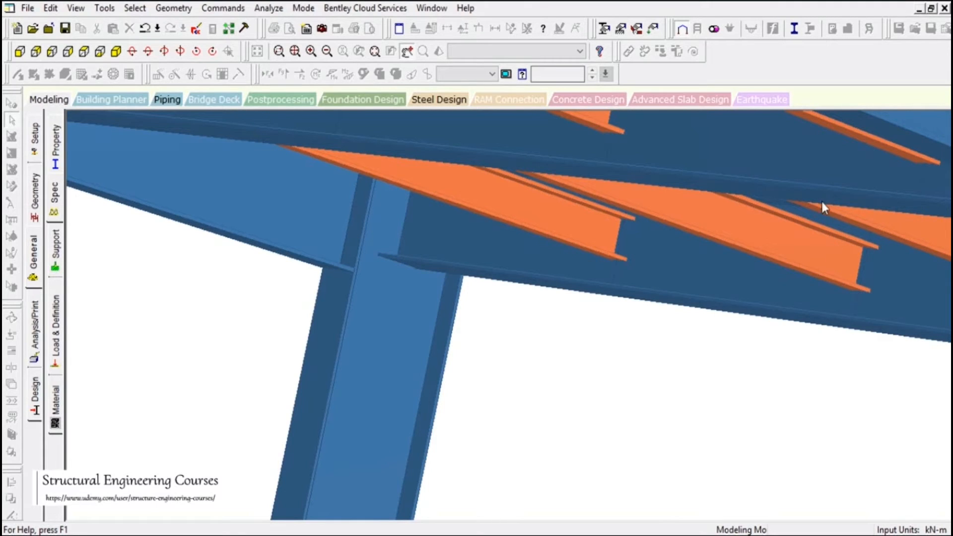
{"action": "left_click", "coordinate": [943, 10]}
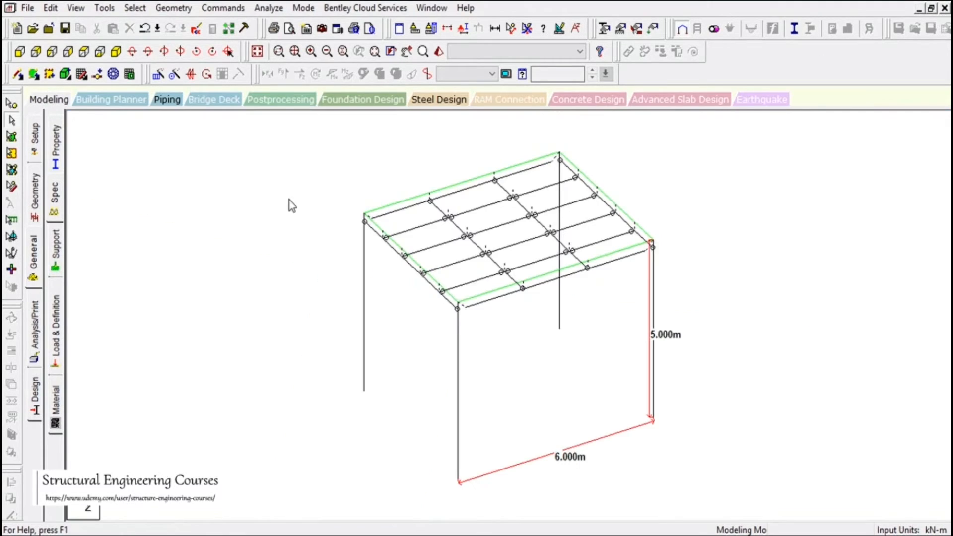
Create a global START member offset specification with Y set to -0.1 m
{"action": "left_click", "coordinate": [53, 198]}
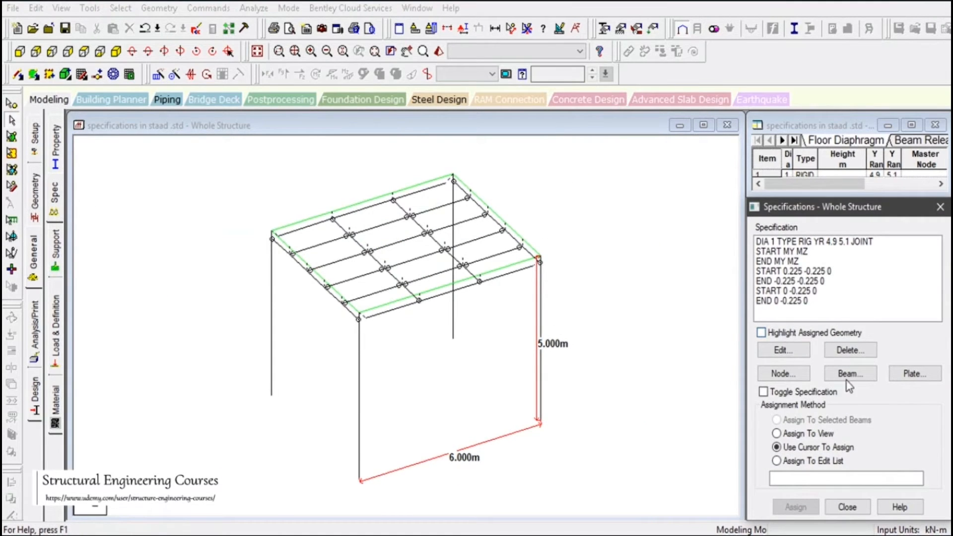
{"action": "left_click", "coordinate": [847, 374]}
{"action": "left_click", "coordinate": [708, 254]}
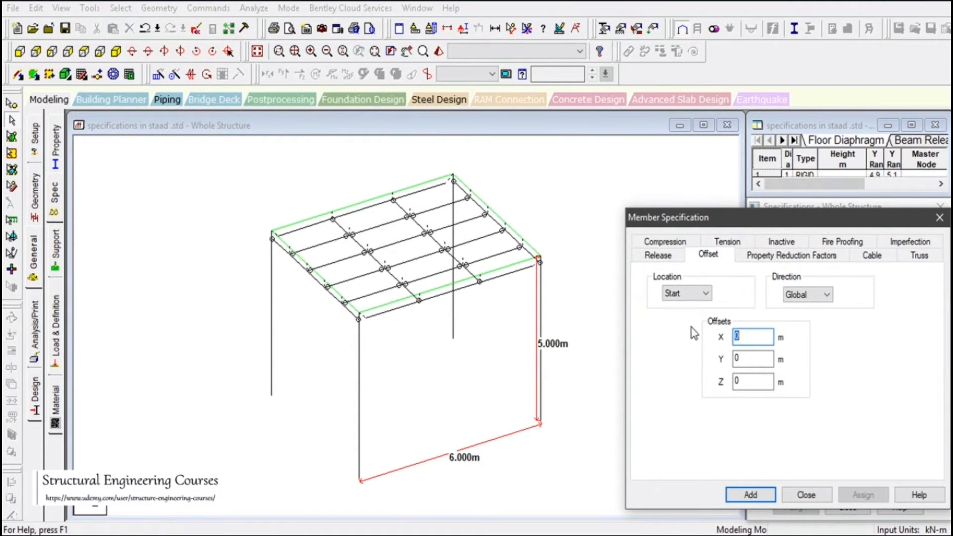
{"action": "key", "text": "Tab"}
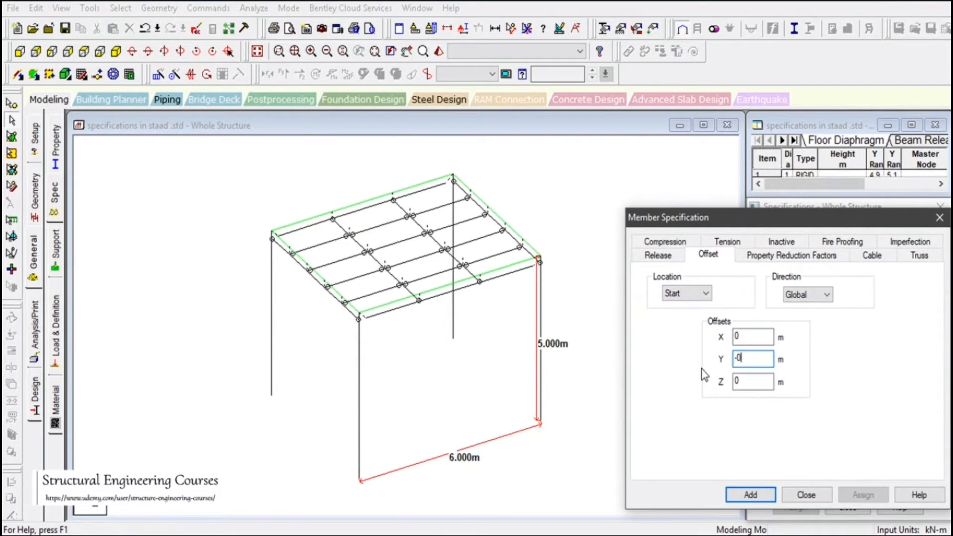
{"action": "type", "text": "-0.1"}
{"action": "left_click", "coordinate": [749, 494]}
Create a matching global END member offset specification with Y set to -0.1 m
{"action": "left_click", "coordinate": [869, 379]}
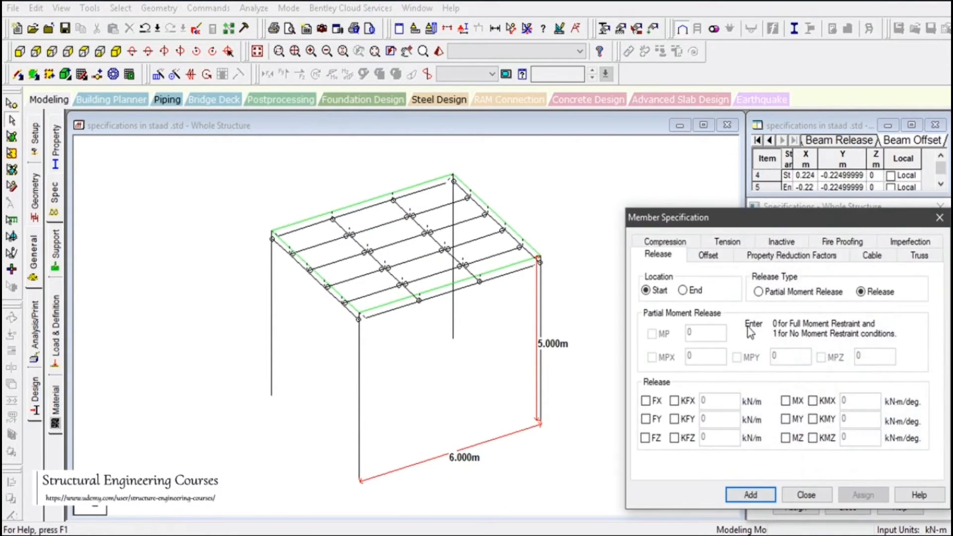
{"action": "left_click", "coordinate": [709, 255]}
{"action": "left_click", "coordinate": [686, 293]}
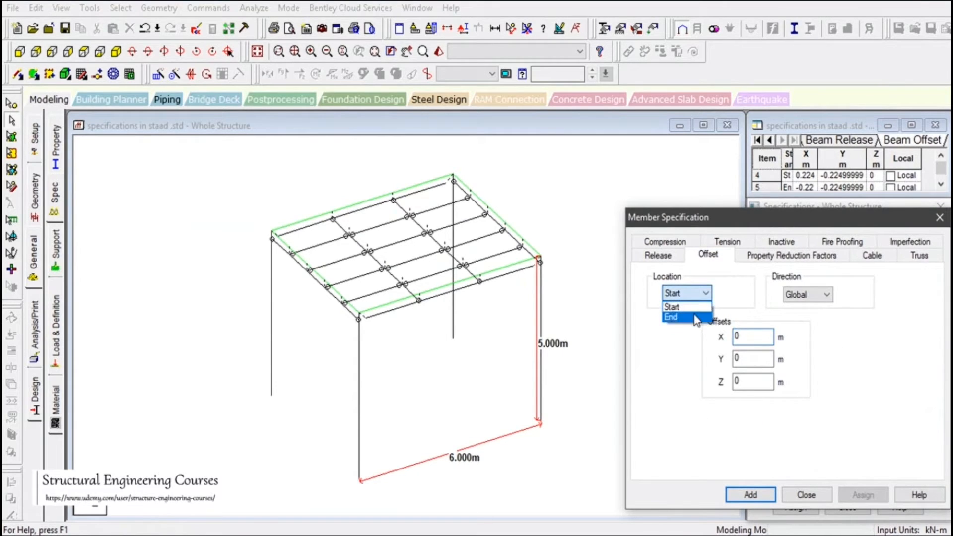
{"action": "left_click", "coordinate": [679, 318]}
{"action": "left_click", "coordinate": [742, 359]}
{"action": "left_click_drag", "start_coordinate": [742, 358], "coordinate": [705, 363]}
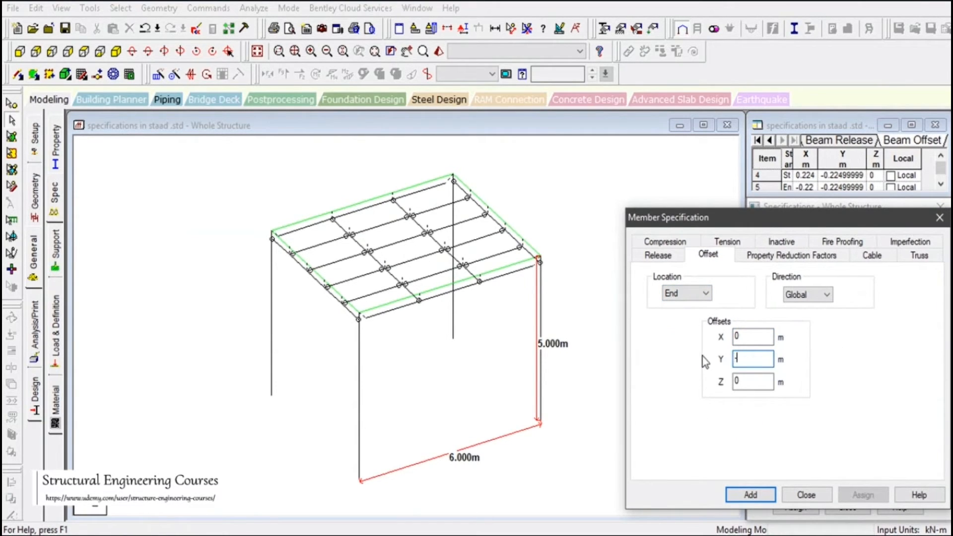
{"action": "type", "text": "-0.1"}
{"action": "left_click", "coordinate": [747, 494]}
Show the structure in plan and copy the beam number list of the members with section CH125X65X15
{"action": "left_click", "coordinate": [83, 51]}
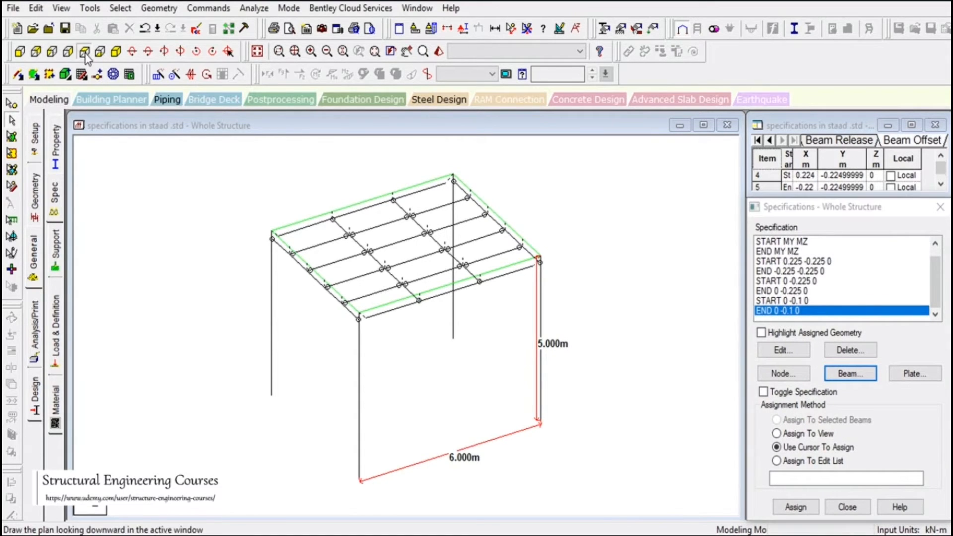
{"action": "left_click", "coordinate": [52, 151]}
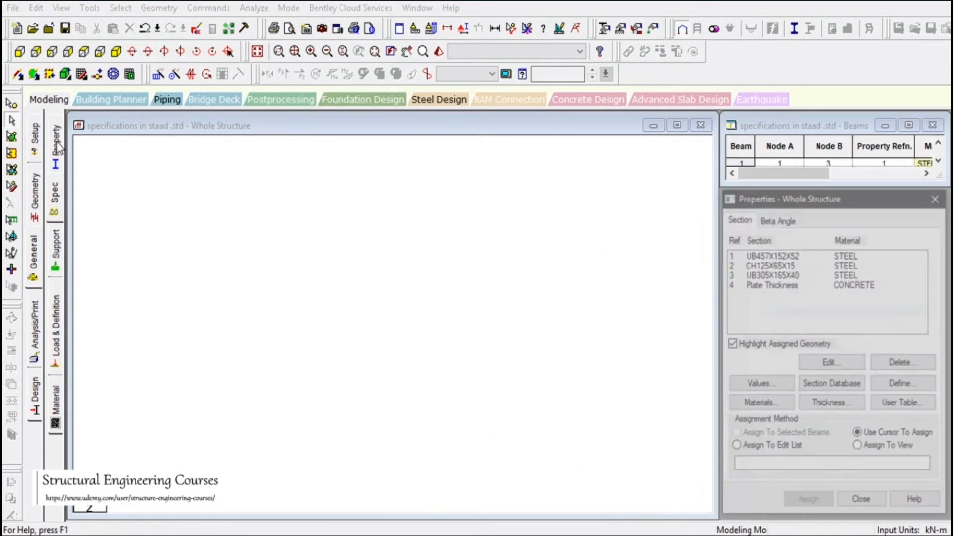
{"action": "left_click", "coordinate": [770, 265]}
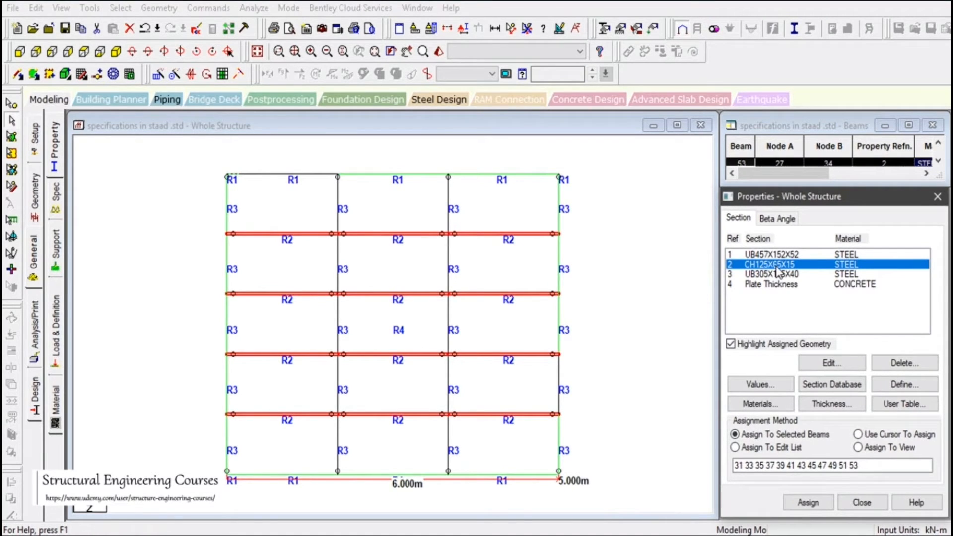
{"action": "left_click_drag", "start_coordinate": [875, 465], "coordinate": [714, 461]}
{"action": "key", "text": "ctrl+c"}
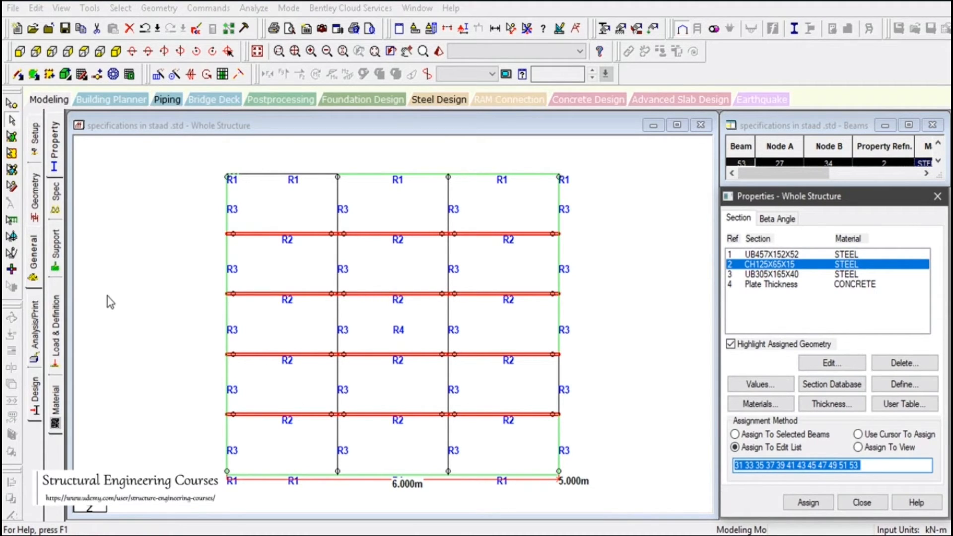
{"action": "left_click", "coordinate": [55, 188]}
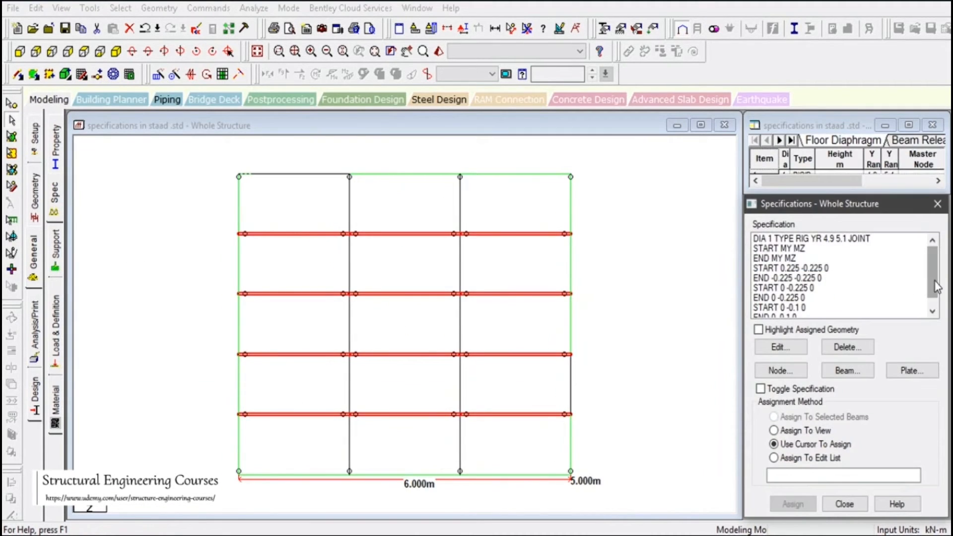
{"action": "scroll", "coordinate": [816, 315], "scroll_direction": "down", "scroll_amount": 2}
{"action": "left_click", "coordinate": [814, 297]}
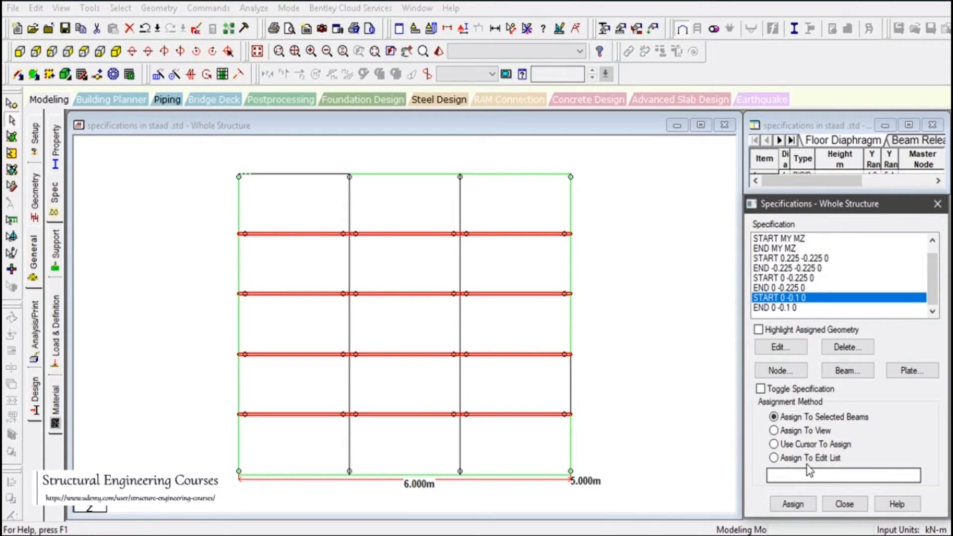
{"action": "left_click", "coordinate": [774, 458]}
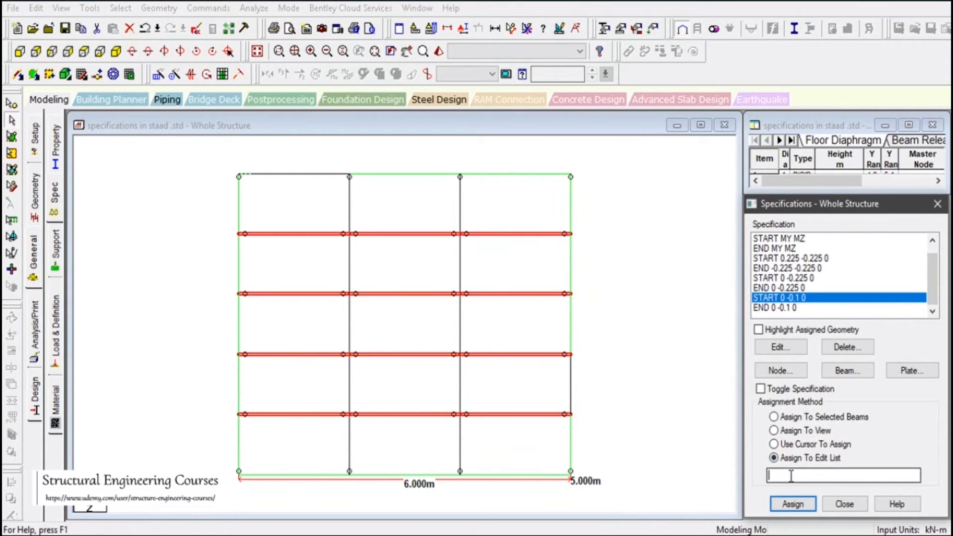
{"action": "left_click", "coordinate": [790, 475]}
{"action": "key", "text": "ctrl+v"}
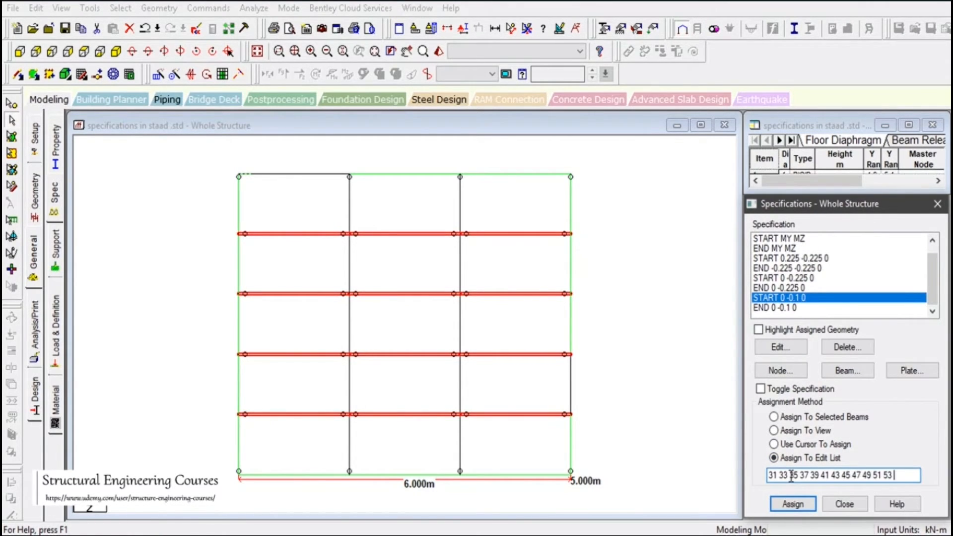
{"action": "left_click", "coordinate": [792, 504]}
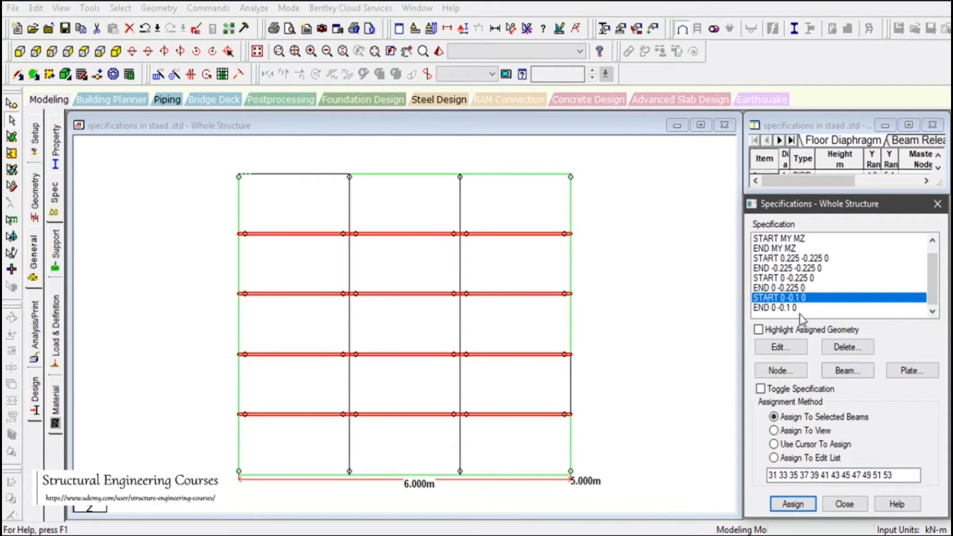
Assign the END 0 -0.1 0 offset to the same copied list of channel beams
{"action": "left_click", "coordinate": [778, 309]}
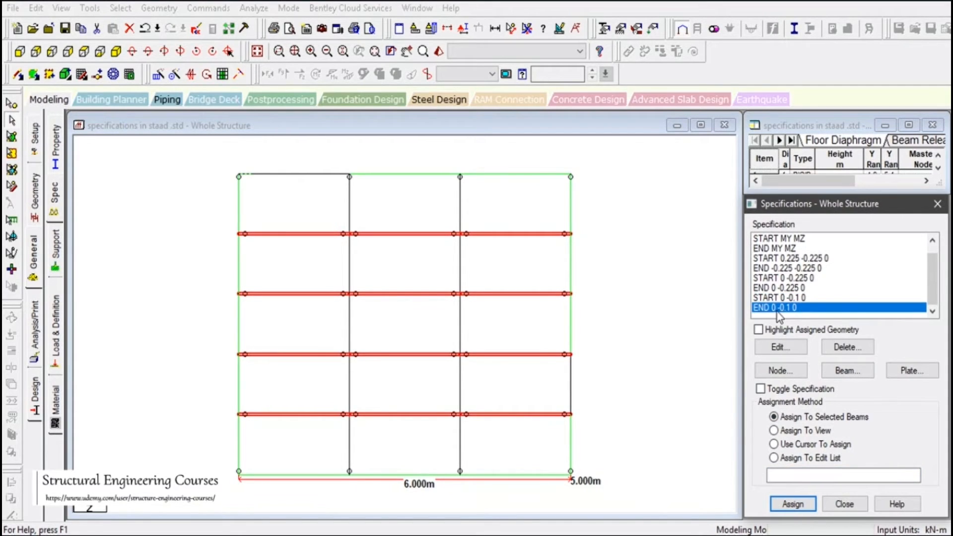
{"action": "left_click", "coordinate": [783, 476]}
{"action": "key", "text": "ctrl+v"}
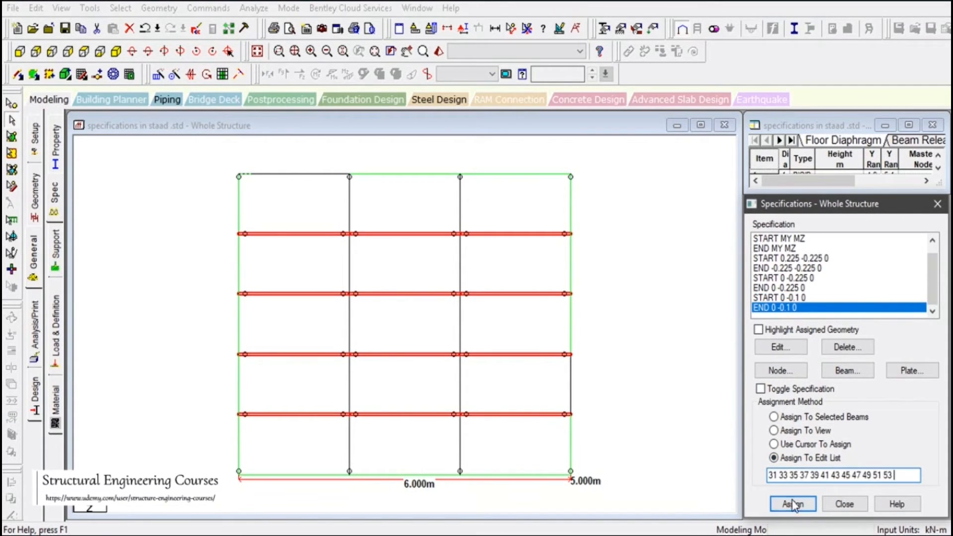
{"action": "left_click", "coordinate": [792, 503]}
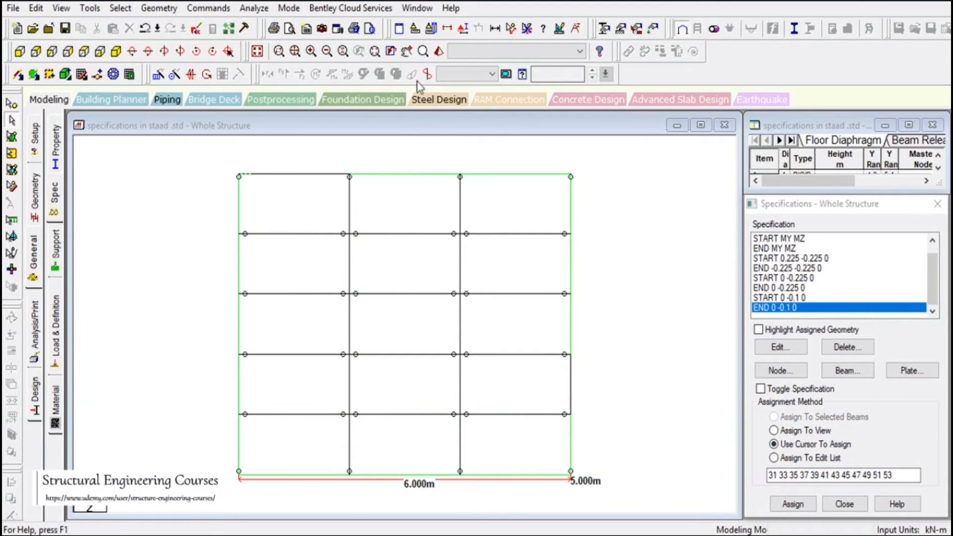
Check in a 3D rendered view how the channel beams sit against the plate and edge beams, and close the view
{"action": "left_click", "coordinate": [439, 52]}
{"action": "left_click_drag", "start_coordinate": [520, 281], "coordinate": [408, 218]}
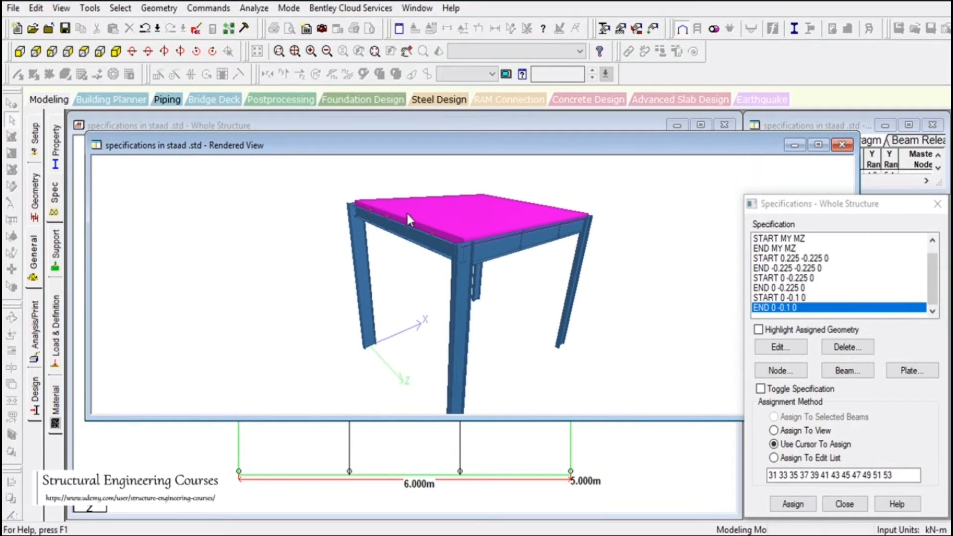
{"action": "scroll", "coordinate": [388, 229], "scroll_direction": "up", "scroll_amount": 5}
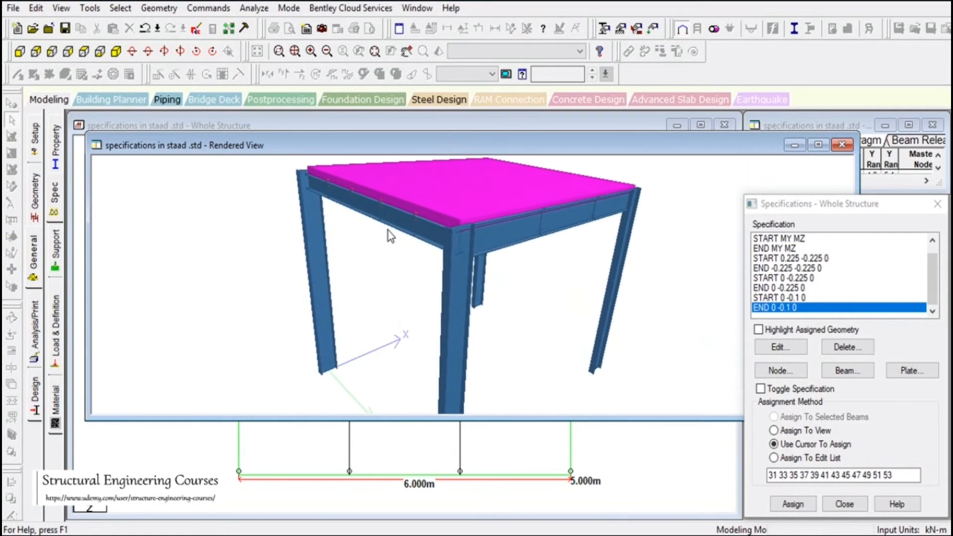
{"action": "scroll", "coordinate": [389, 231], "scroll_direction": "up", "scroll_amount": 5}
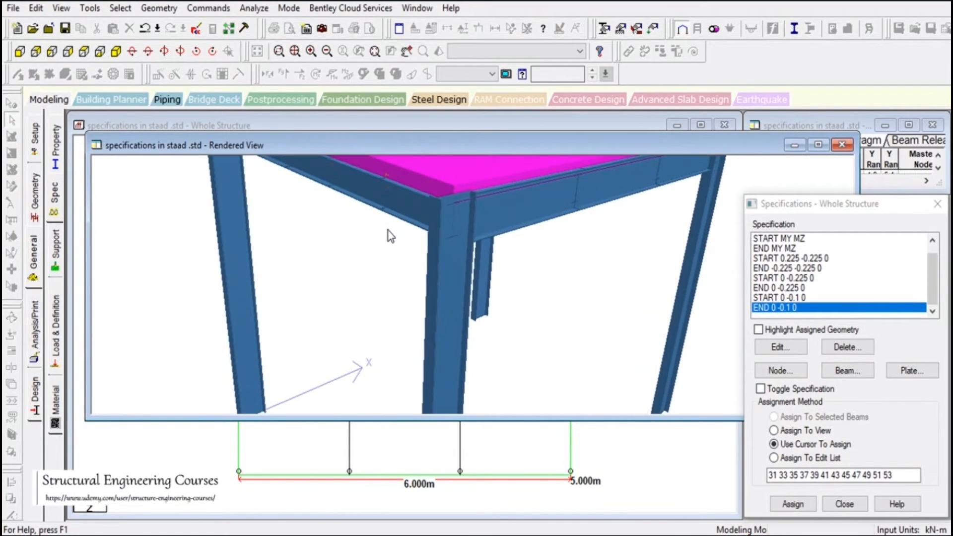
{"action": "scroll", "coordinate": [388, 231], "scroll_direction": "up", "scroll_amount": 1}
{"action": "left_click", "coordinate": [407, 53]}
{"action": "left_click_drag", "start_coordinate": [433, 190], "coordinate": [452, 280]}
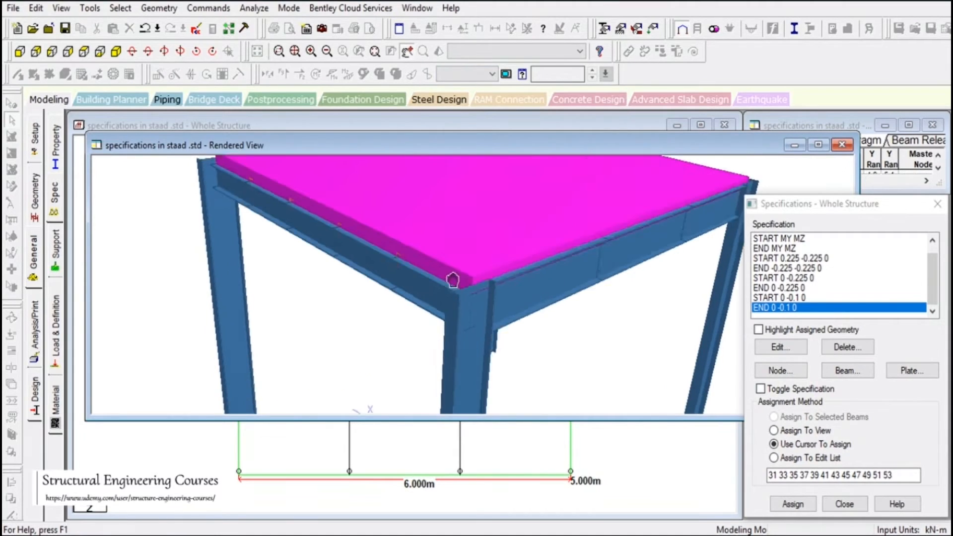
{"action": "scroll", "coordinate": [450, 293], "scroll_direction": "down", "scroll_amount": 3}
{"action": "scroll", "coordinate": [446, 335], "scroll_direction": "up", "scroll_amount": 5}
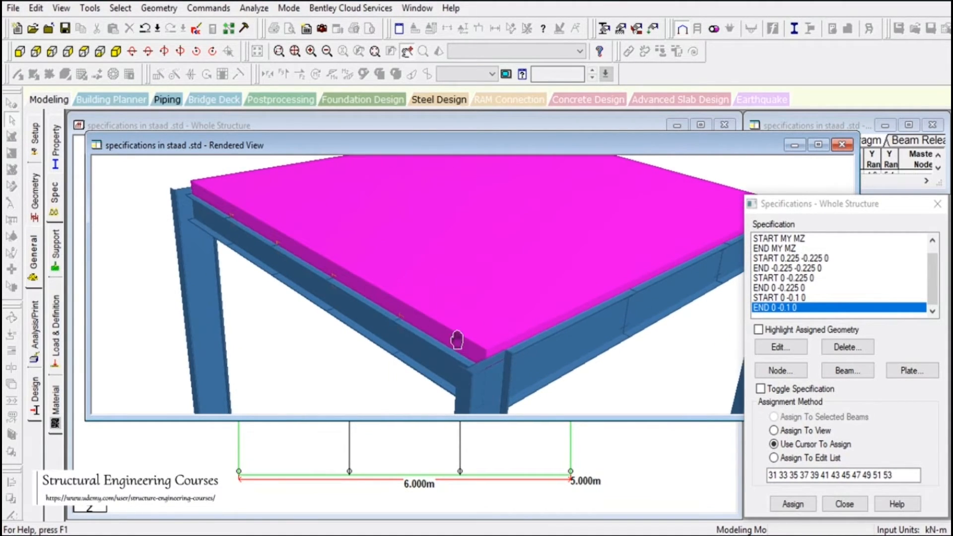
{"action": "scroll", "coordinate": [457, 340], "scroll_direction": "up", "scroll_amount": 1}
{"action": "scroll", "coordinate": [415, 351], "scroll_direction": "up", "scroll_amount": 1}
{"action": "left_click_drag", "start_coordinate": [482, 392], "coordinate": [499, 355]}
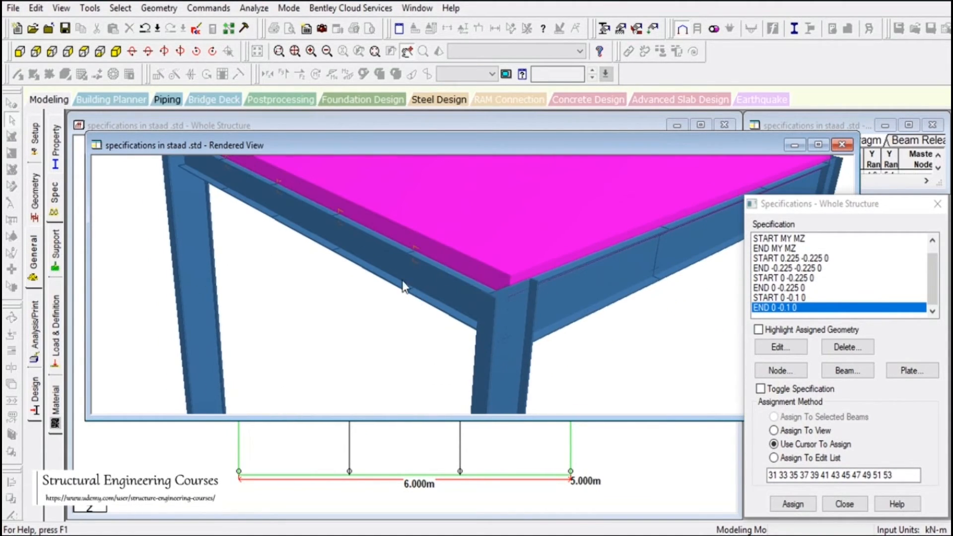
{"action": "scroll", "coordinate": [403, 287], "scroll_direction": "up", "scroll_amount": 3}
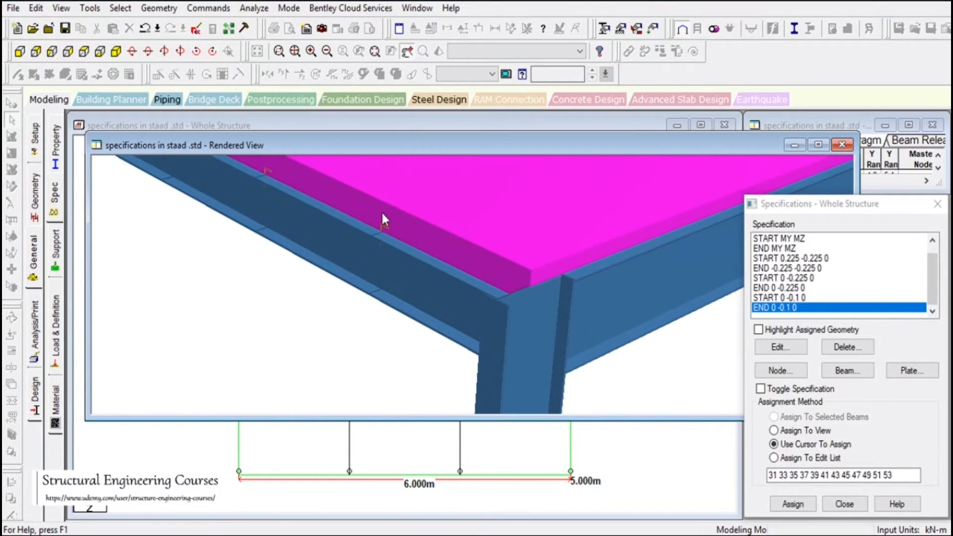
{"action": "scroll", "coordinate": [382, 219], "scroll_direction": "up", "scroll_amount": 1}
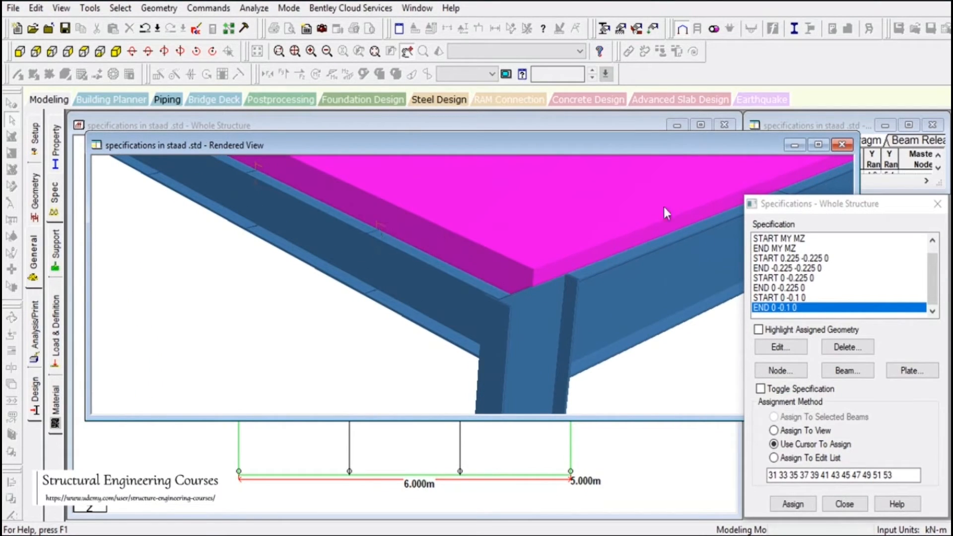
{"action": "left_click", "coordinate": [844, 146]}
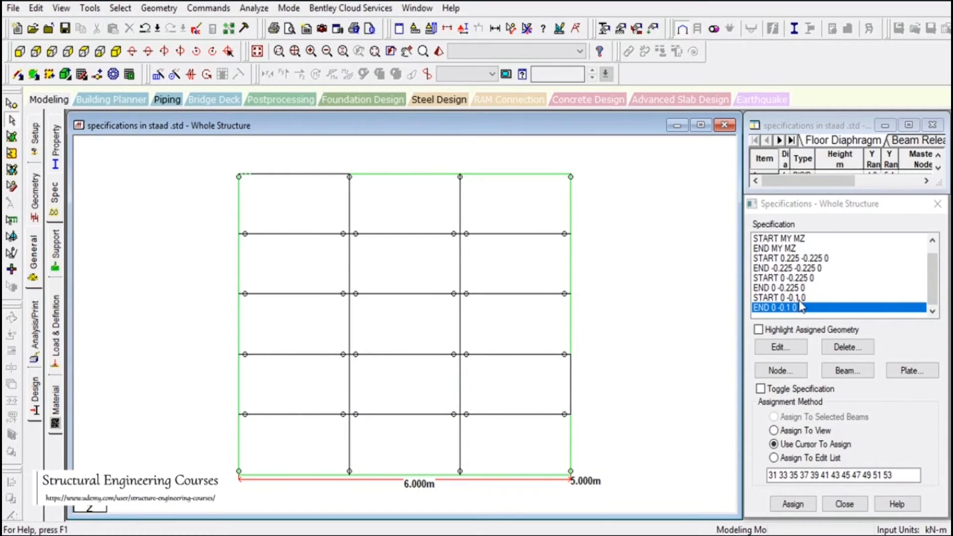
Change the Y value of the channel beams' START offset specification to -0.2 m
{"action": "double_click", "coordinate": [800, 297]}
{"action": "left_click", "coordinate": [799, 378]}
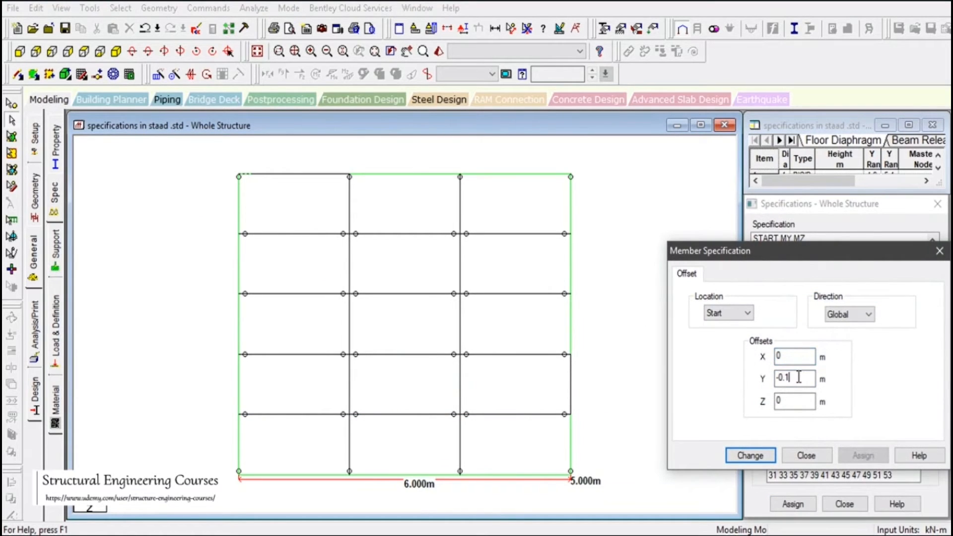
{"action": "type", "text": "2"}
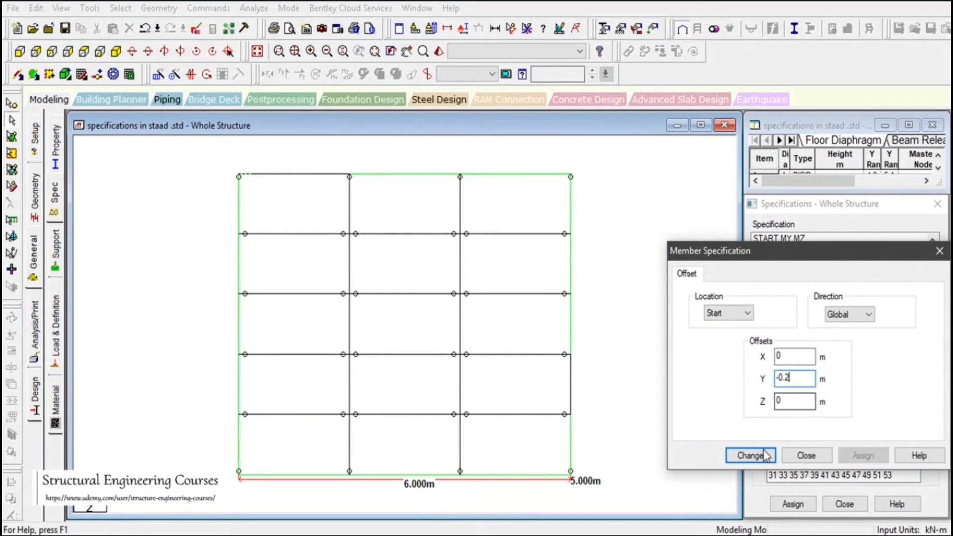
{"action": "left_click", "coordinate": [760, 455]}
Change the Y value of the channel beams' END offset specification to -0.2 m
{"action": "double_click", "coordinate": [793, 316]}
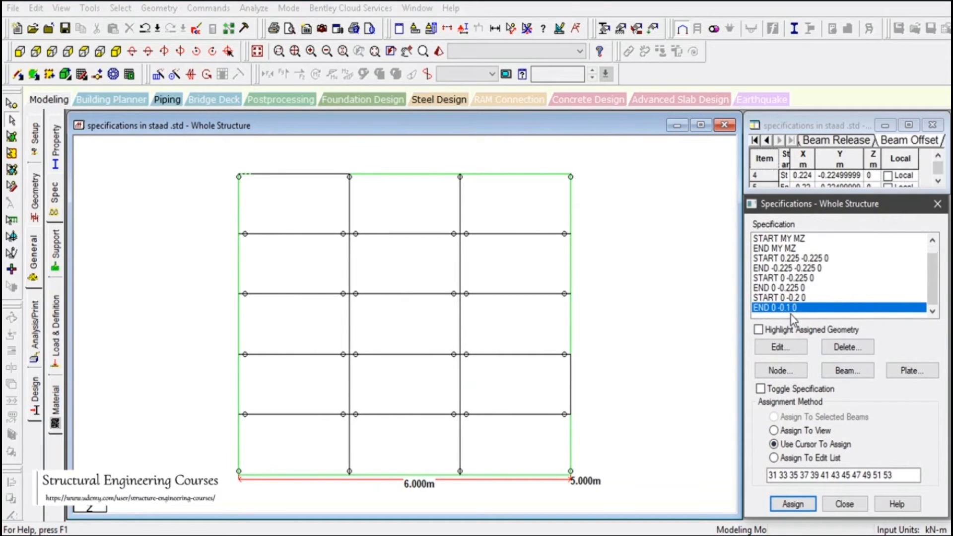
{"action": "left_click", "coordinate": [794, 380]}
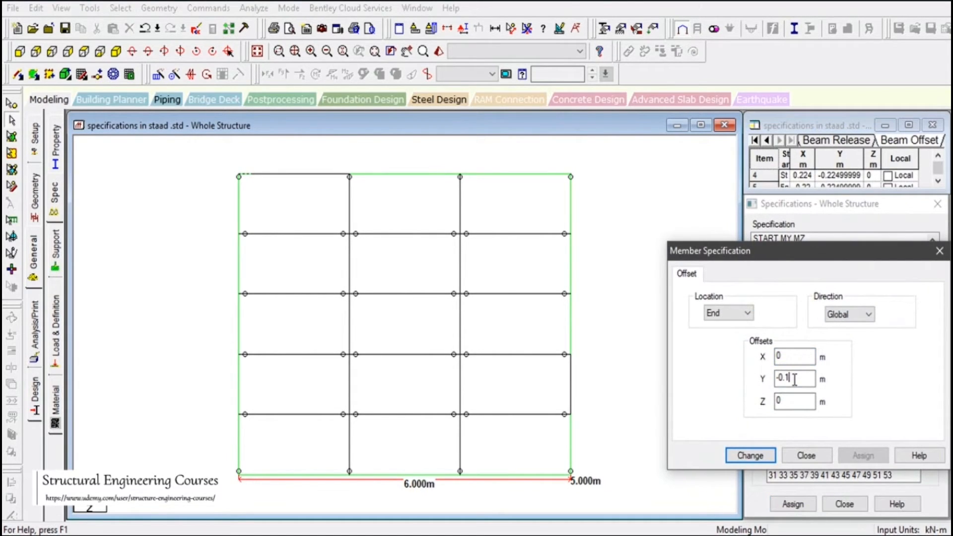
{"action": "type", "text": "2"}
{"action": "left_click", "coordinate": [755, 454]}
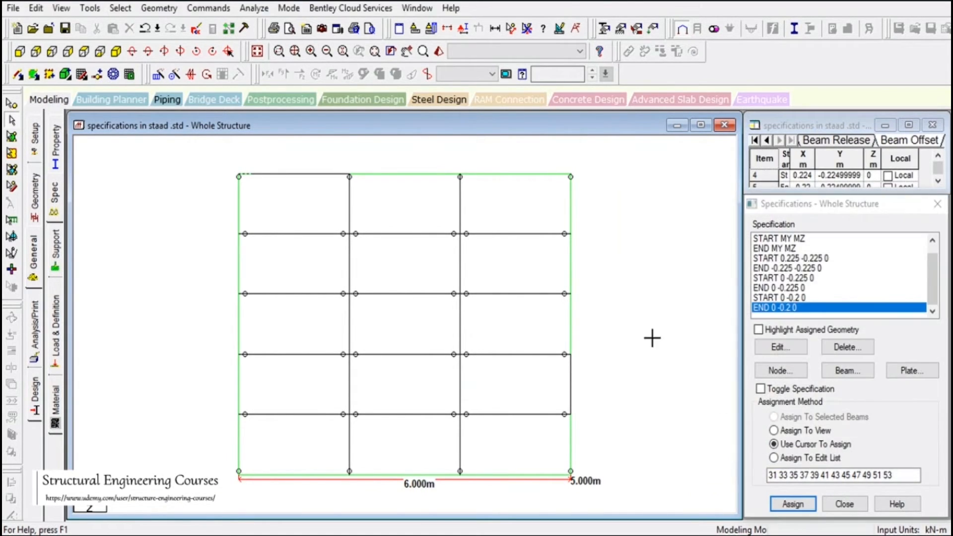
Check in a 3D rendered view how the channel beams with the -0.2 m offset sit beneath the plate, and close the view
{"action": "left_click", "coordinate": [438, 51]}
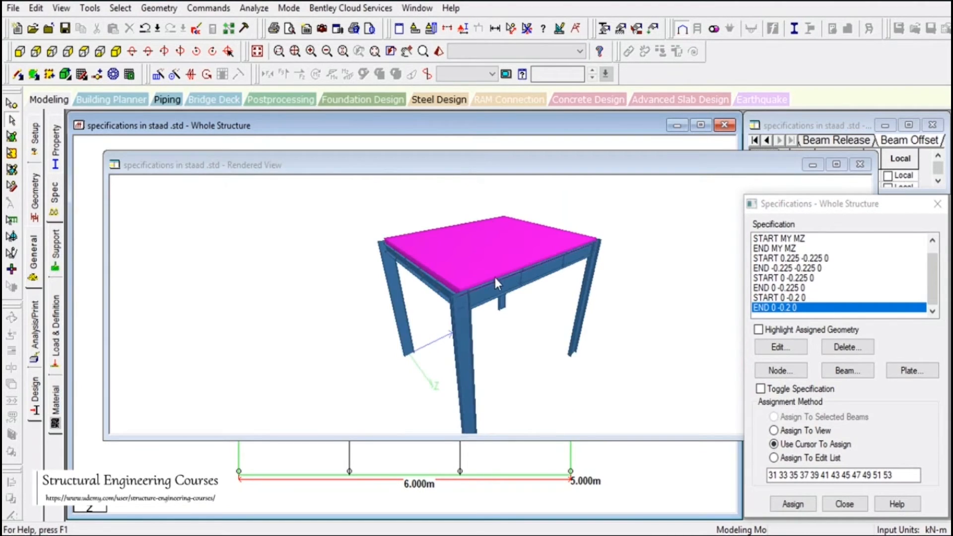
{"action": "left_click_drag", "start_coordinate": [524, 268], "coordinate": [431, 269]}
{"action": "scroll", "coordinate": [431, 269], "scroll_direction": "up", "scroll_amount": 5}
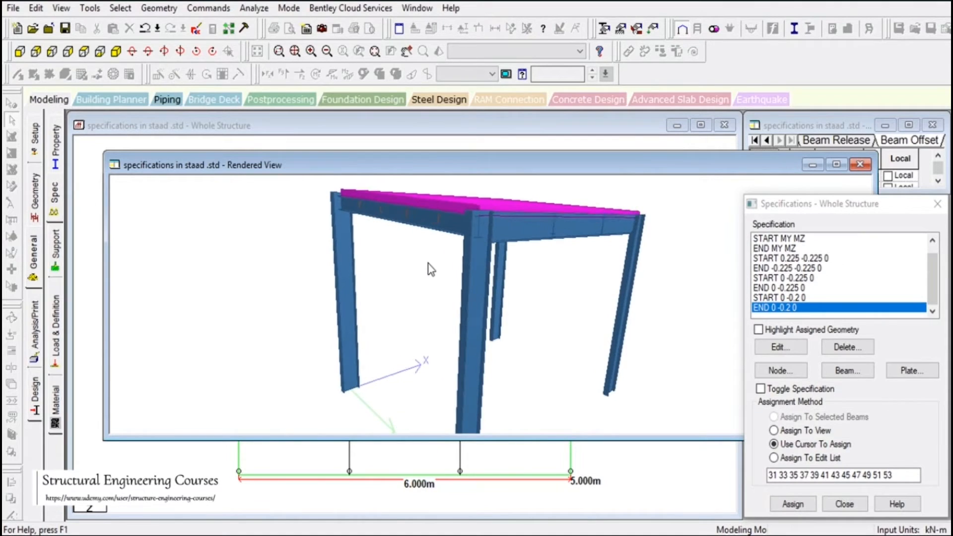
{"action": "scroll", "coordinate": [427, 263], "scroll_direction": "up", "scroll_amount": 5}
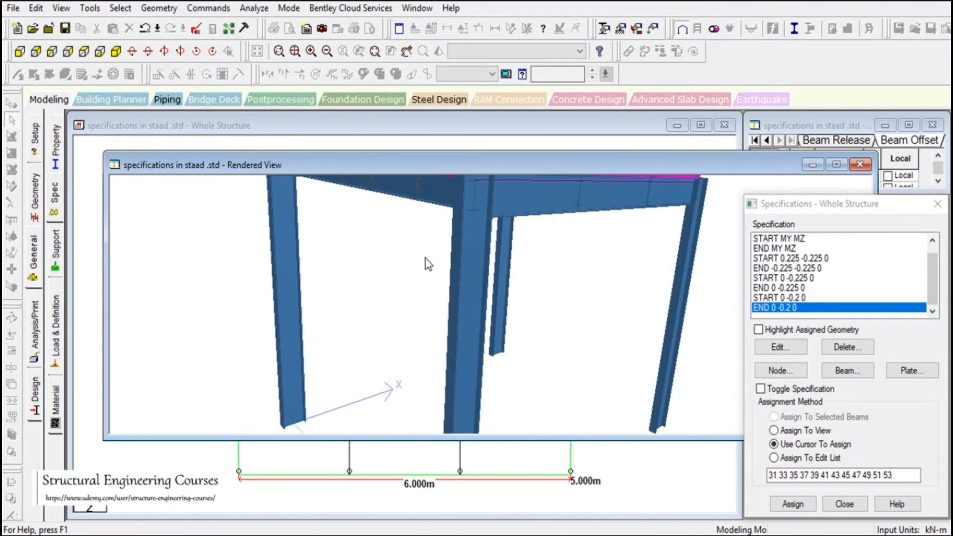
{"action": "left_click_drag", "start_coordinate": [439, 276], "coordinate": [462, 265]}
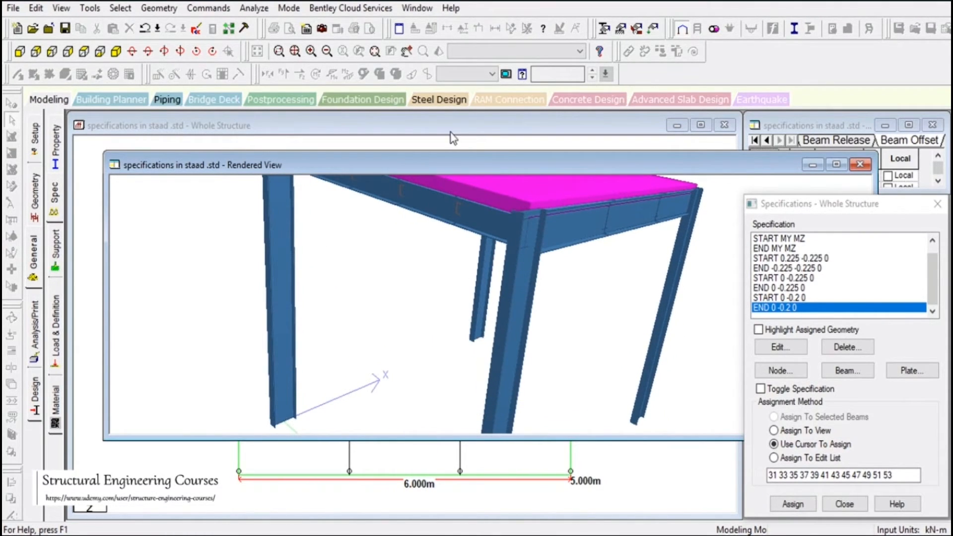
{"action": "left_click", "coordinate": [406, 51]}
{"action": "left_click_drag", "start_coordinate": [463, 228], "coordinate": [482, 273]}
{"action": "scroll", "coordinate": [423, 334], "scroll_direction": "up", "scroll_amount": 5}
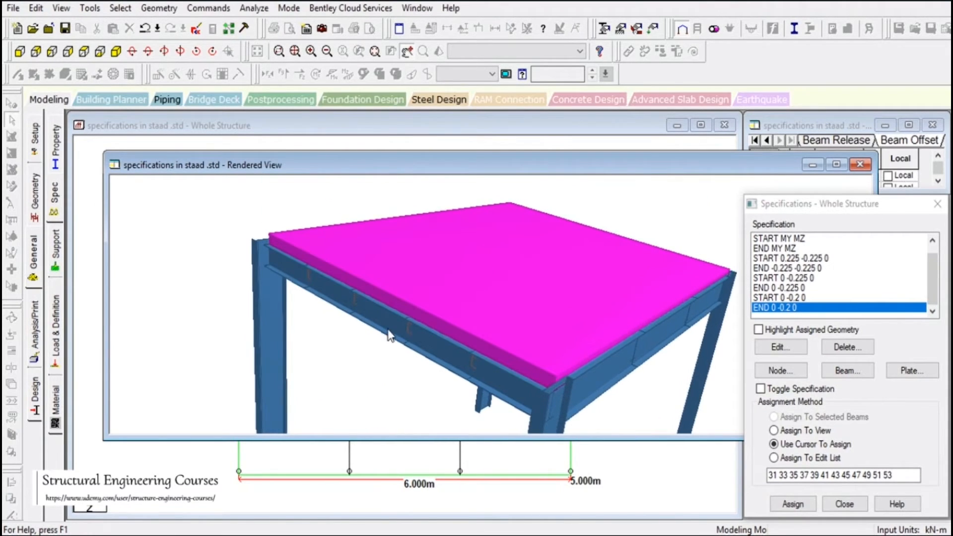
{"action": "left_click_drag", "start_coordinate": [501, 352], "coordinate": [517, 325]}
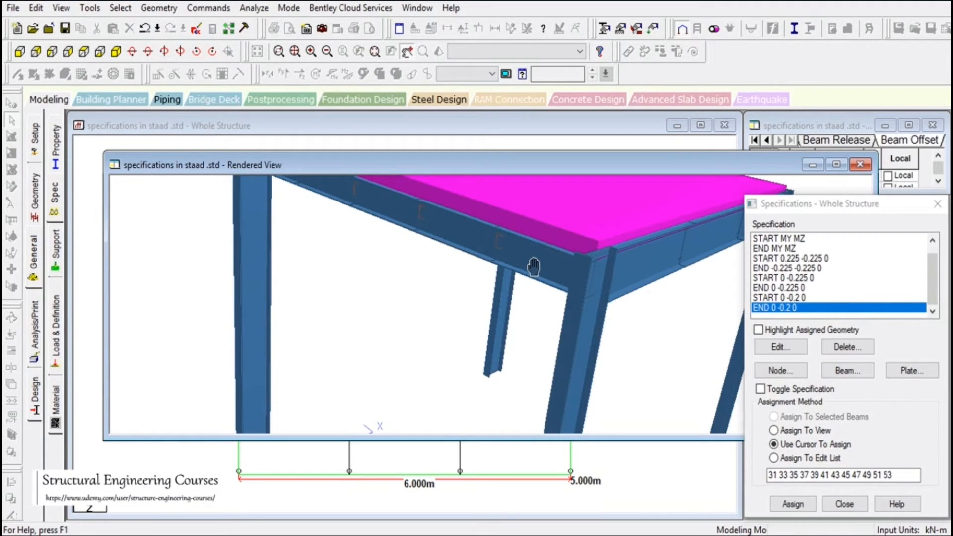
{"action": "left_click", "coordinate": [860, 165]}
Change the Y value of the channel beams' START offset specification to -0.15 m
{"action": "double_click", "coordinate": [794, 297]}
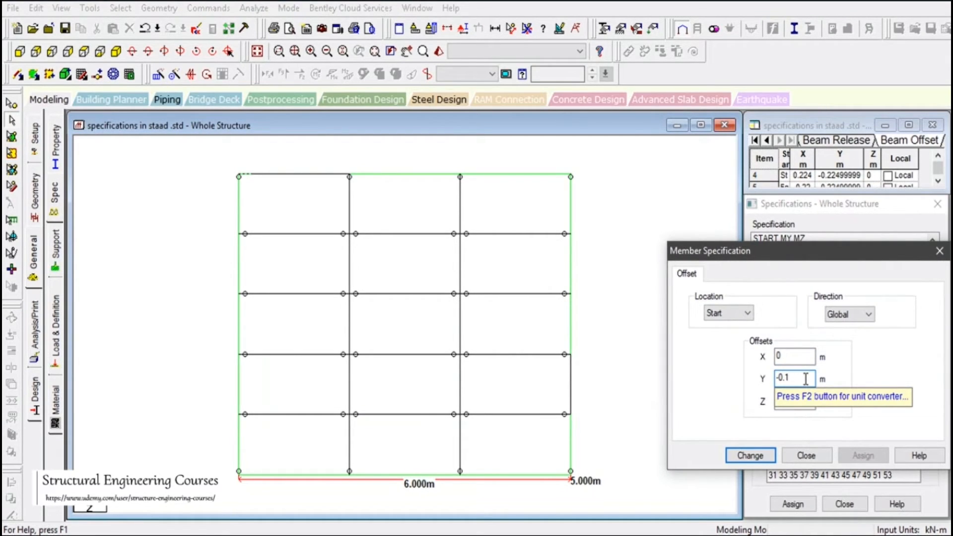
{"action": "type", "text": "15"}
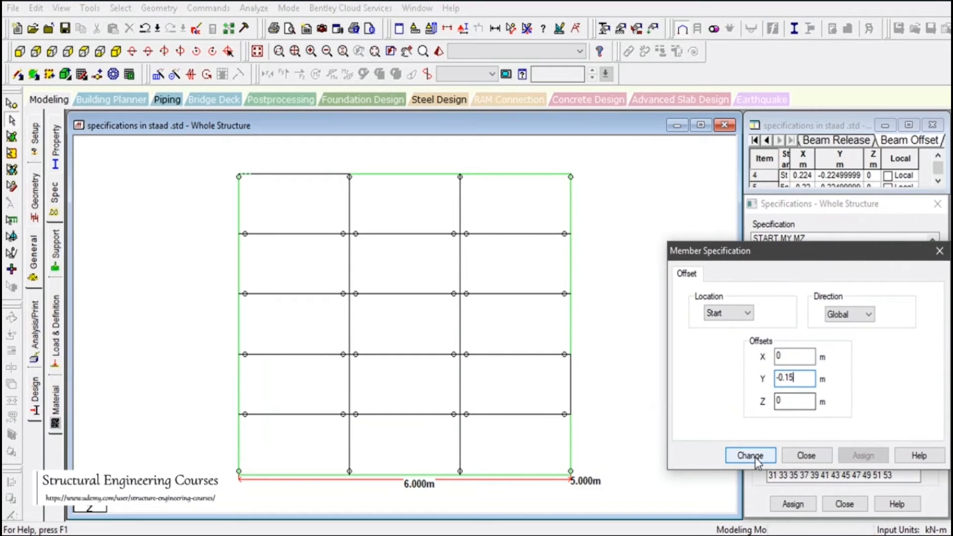
{"action": "left_click", "coordinate": [749, 455]}
Change the Y value of the channel beams' END offset specification to -0.15 m
{"action": "left_click", "coordinate": [801, 317]}
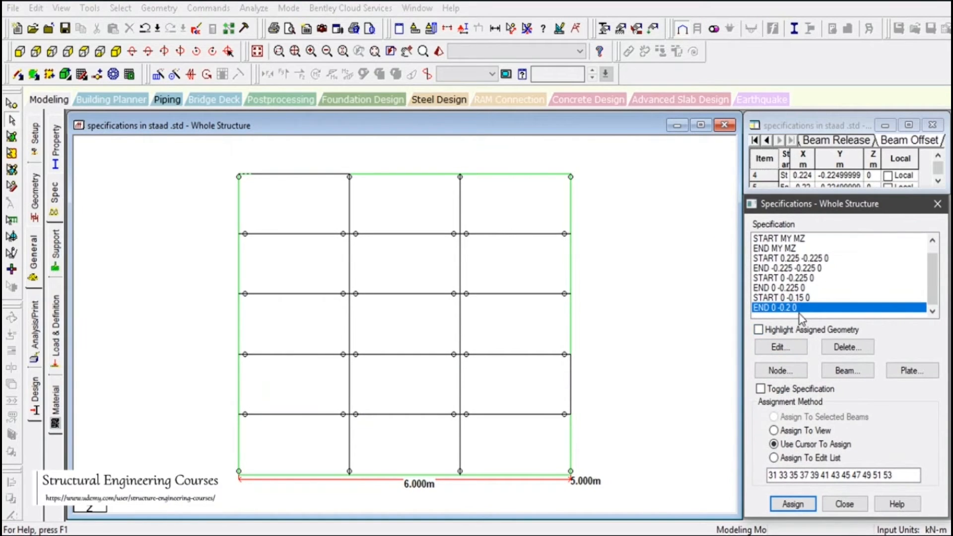
{"action": "double_click", "coordinate": [797, 313]}
{"action": "left_click", "coordinate": [797, 379]}
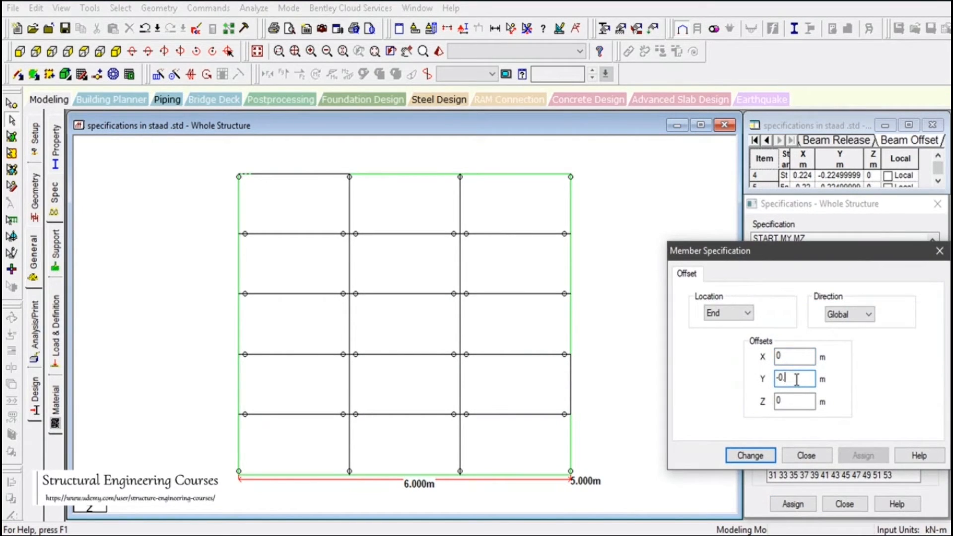
{"action": "type", "text": "15"}
{"action": "left_click", "coordinate": [750, 455]}
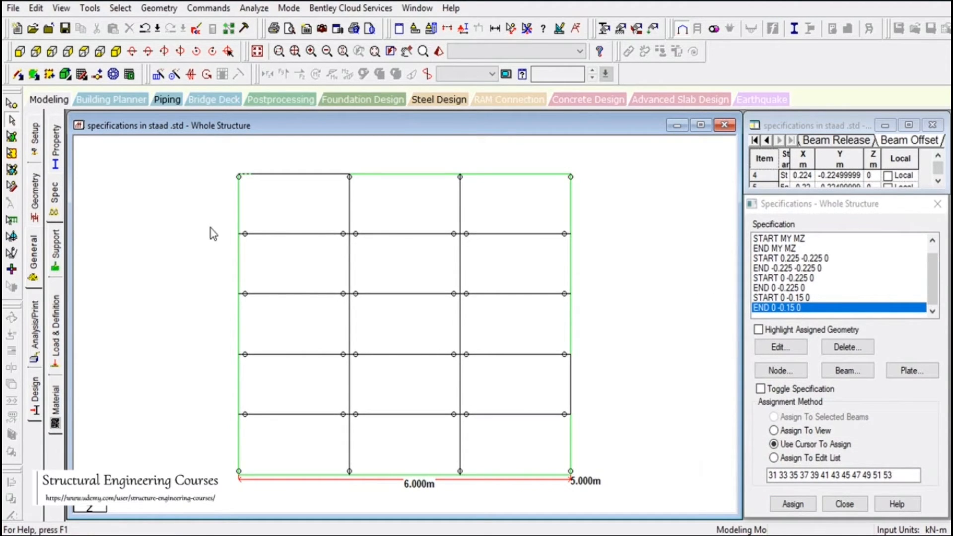
Inspect in a 3D rendered view the channel beams' fit against the plate and edge beams at the -0.15 m offset, and close it
{"action": "left_click_drag", "start_coordinate": [210, 227], "coordinate": [402, 252]}
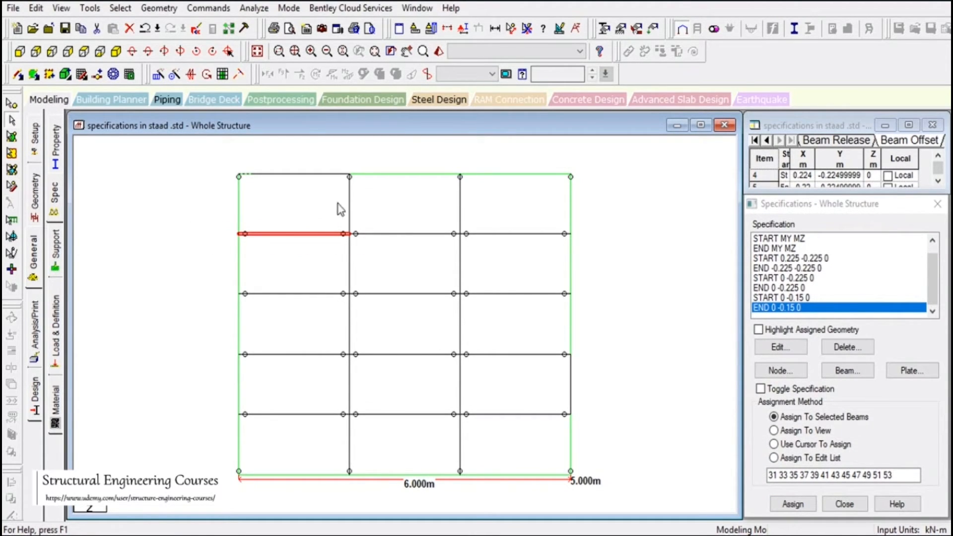
{"action": "left_click", "coordinate": [194, 181]}
{"action": "left_click", "coordinate": [439, 51]}
{"action": "left_click_drag", "start_coordinate": [579, 316], "coordinate": [458, 251]}
{"action": "scroll", "coordinate": [457, 251], "scroll_direction": "up", "scroll_amount": 3}
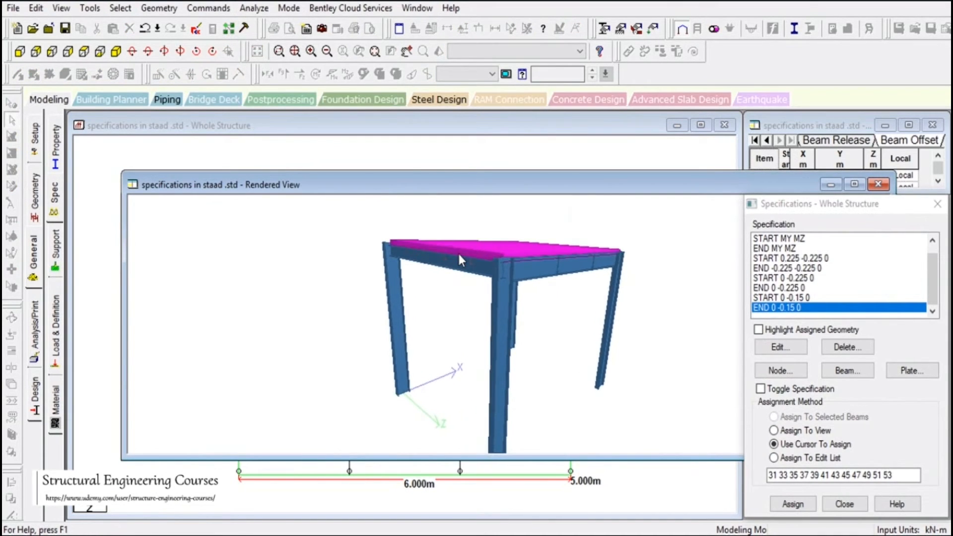
{"action": "scroll", "coordinate": [459, 255], "scroll_direction": "up", "scroll_amount": 5}
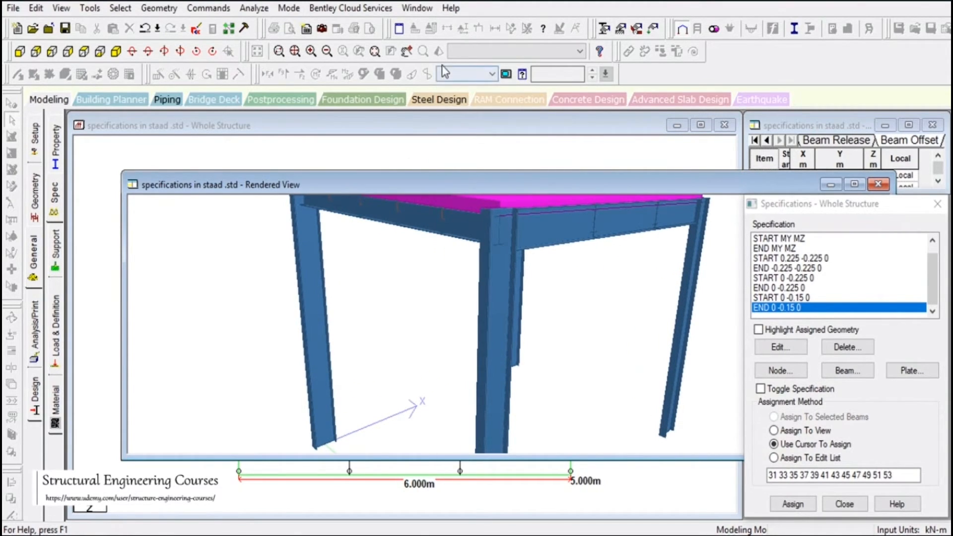
{"action": "left_click_drag", "start_coordinate": [396, 267], "coordinate": [396, 263]}
{"action": "left_click", "coordinate": [407, 52]}
{"action": "left_click_drag", "start_coordinate": [467, 283], "coordinate": [475, 307]}
{"action": "scroll", "coordinate": [435, 318], "scroll_direction": "up", "scroll_amount": 5}
{"action": "scroll", "coordinate": [446, 328], "scroll_direction": "up", "scroll_amount": 5}
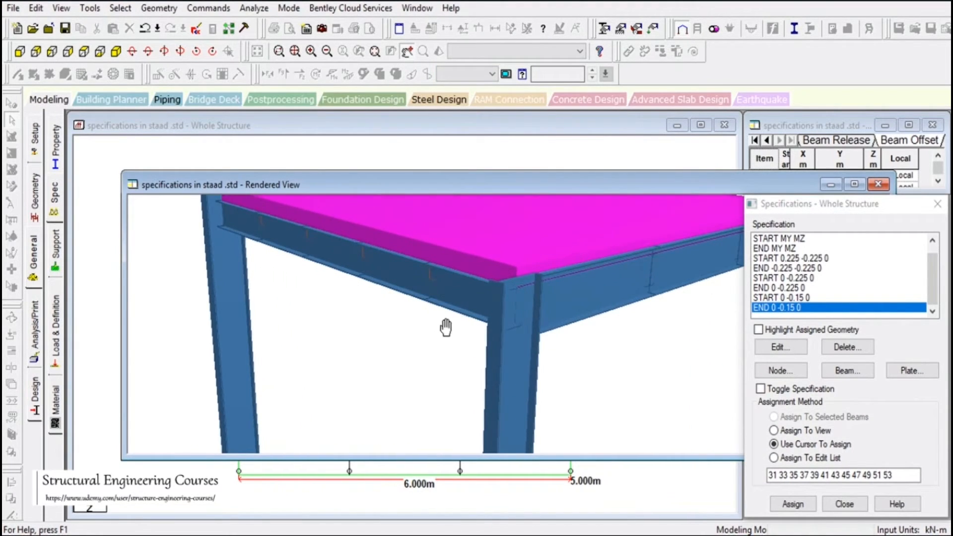
{"action": "left_click_drag", "start_coordinate": [457, 303], "coordinate": [500, 325]}
{"action": "left_click", "coordinate": [425, 230]}
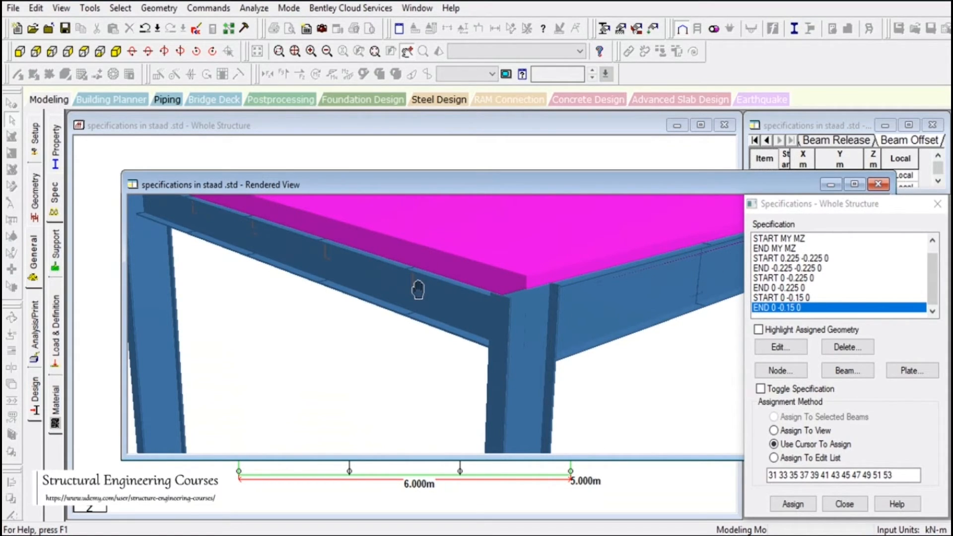
{"action": "left_click", "coordinate": [876, 186]}
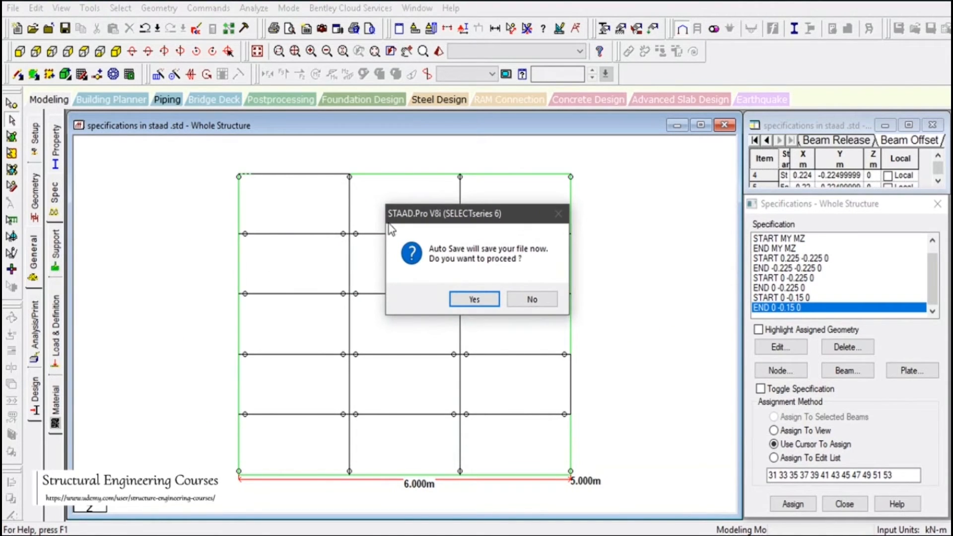
Accept the auto save and add two crossing diagonal brace beams in the front 6 m bay, from column bases to opposite column tops
{"action": "left_click", "coordinate": [456, 298]}
{"action": "left_click", "coordinate": [389, 287]}
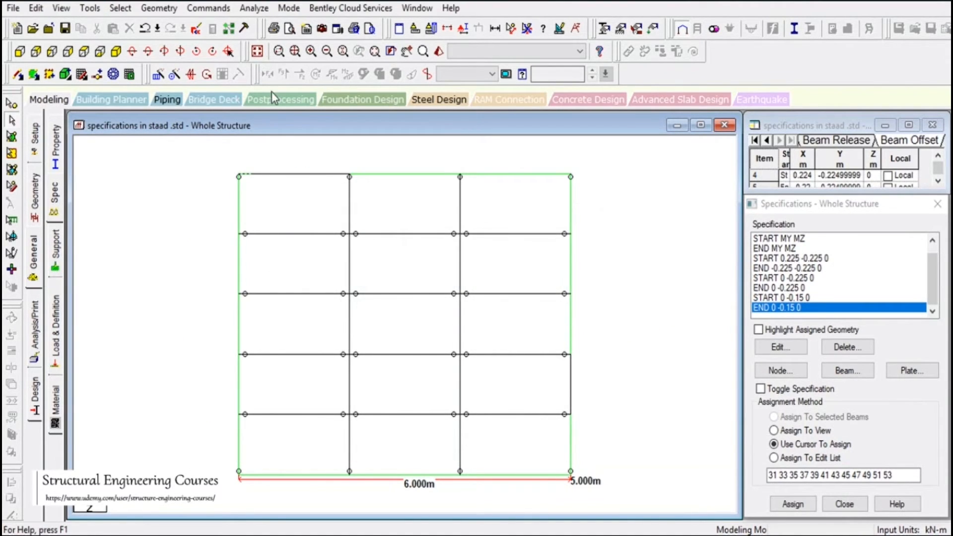
{"action": "left_click", "coordinate": [257, 51]}
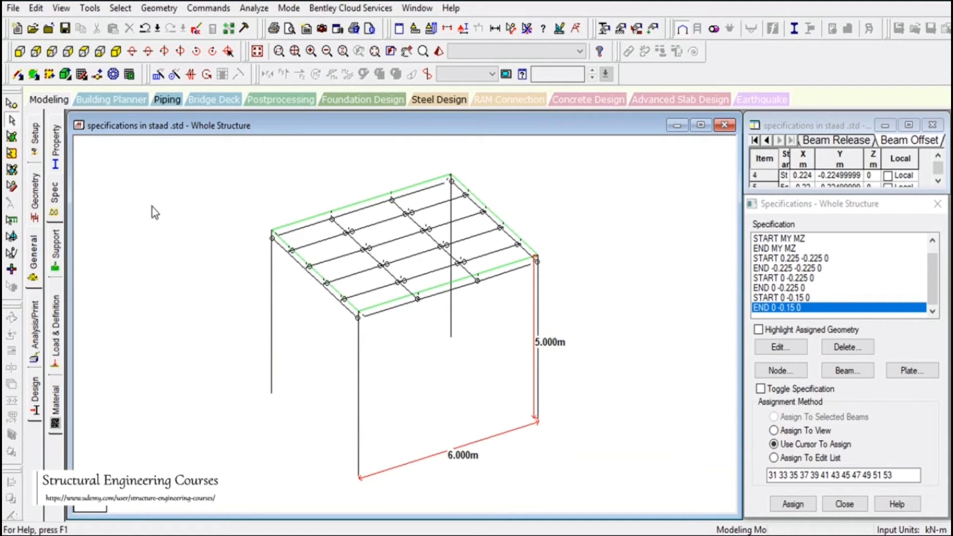
{"action": "left_click", "coordinate": [18, 75]}
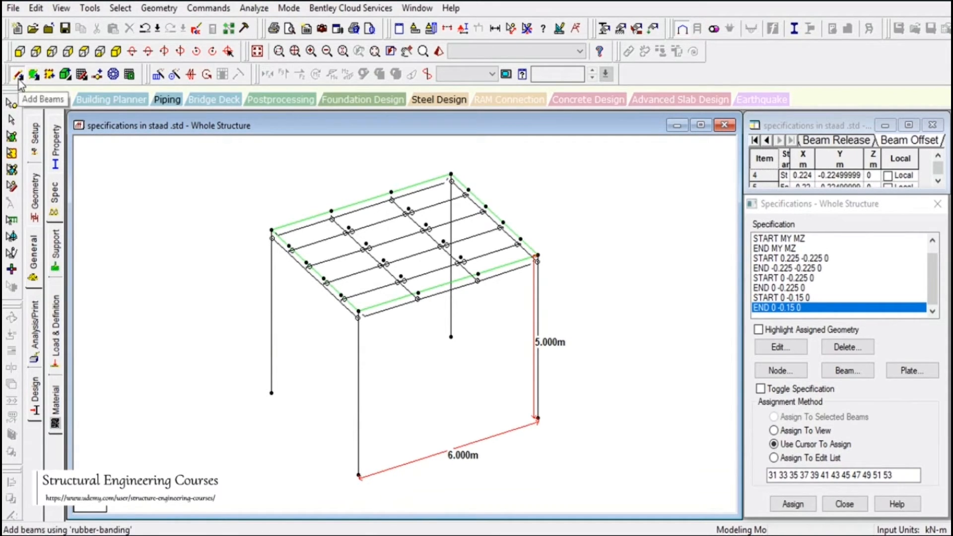
{"action": "left_click_drag", "start_coordinate": [358, 475], "coordinate": [537, 266]}
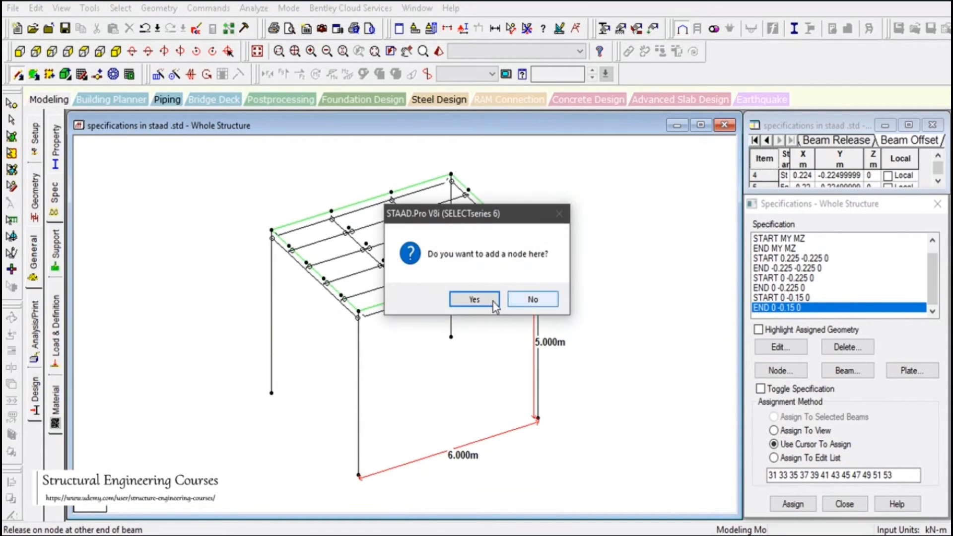
{"action": "left_click", "coordinate": [529, 300]}
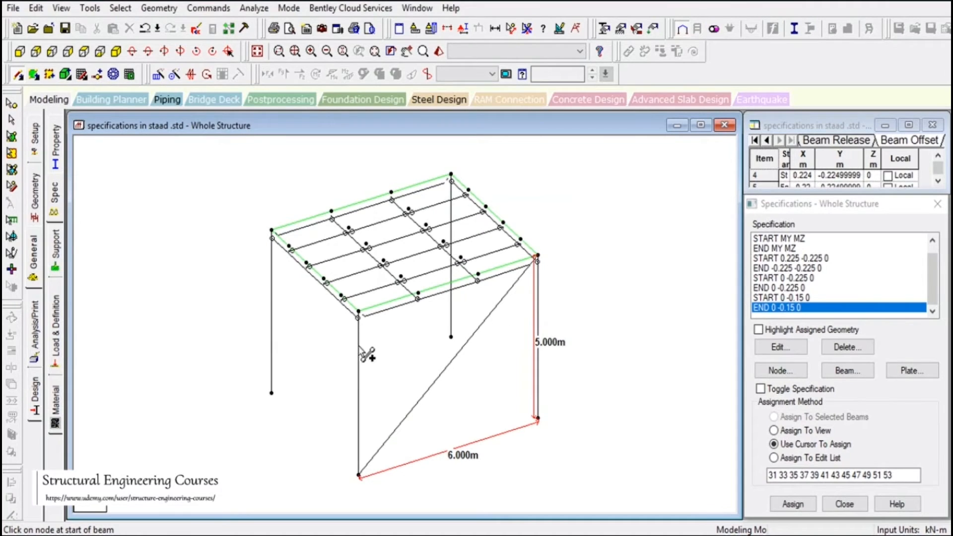
{"action": "left_click_drag", "start_coordinate": [359, 315], "coordinate": [538, 418]}
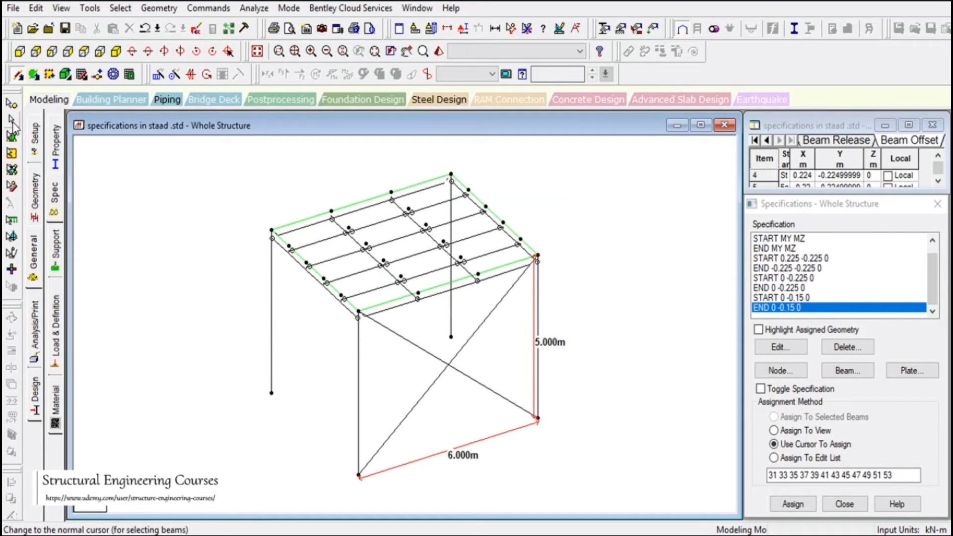
Select the first diagonal brace and review the Compression, Tension, Release and Truss member specifications without adding any
{"action": "left_click", "coordinate": [11, 120]}
{"action": "left_click", "coordinate": [435, 367]}
{"action": "left_click", "coordinate": [427, 392]}
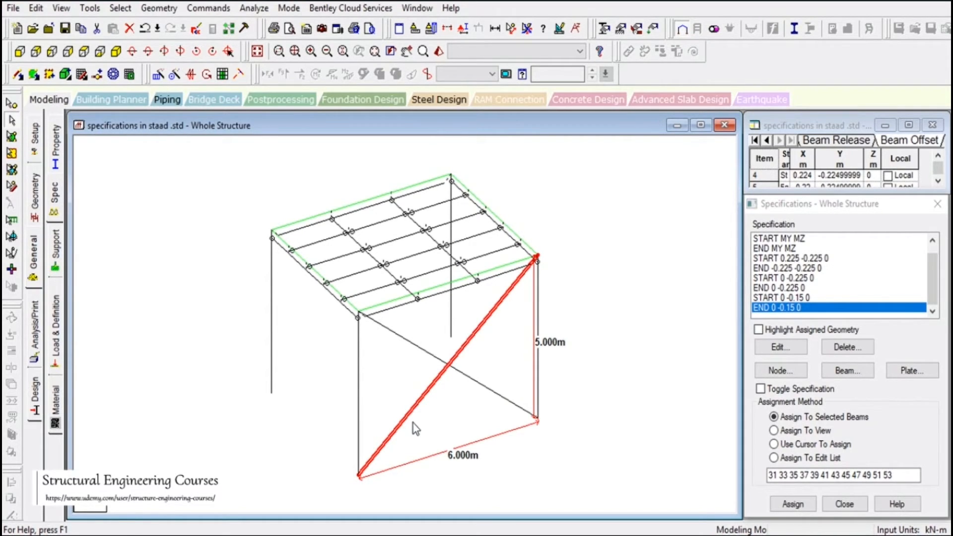
{"action": "left_click", "coordinate": [846, 372]}
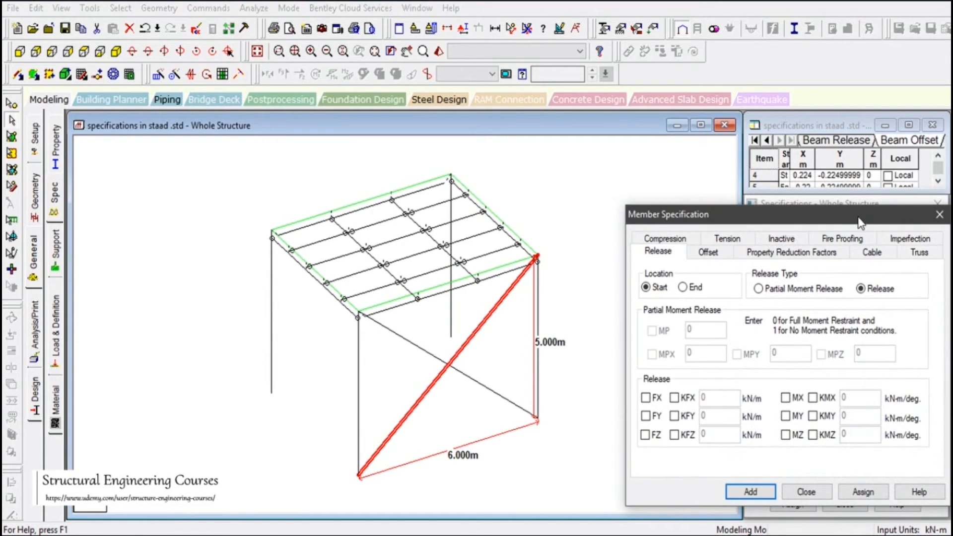
{"action": "left_click_drag", "start_coordinate": [860, 220], "coordinate": [856, 196]}
{"action": "left_click", "coordinate": [652, 214]}
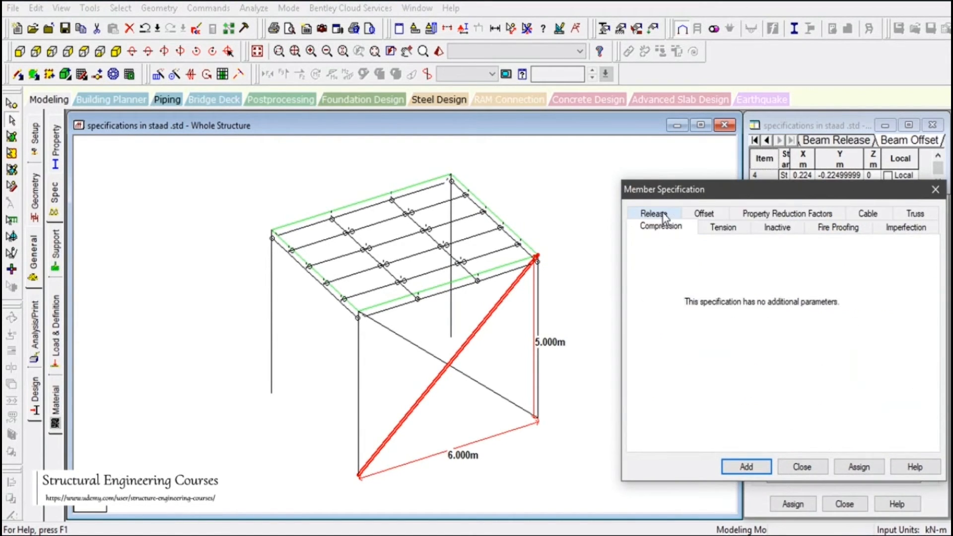
{"action": "left_click", "coordinate": [719, 229]}
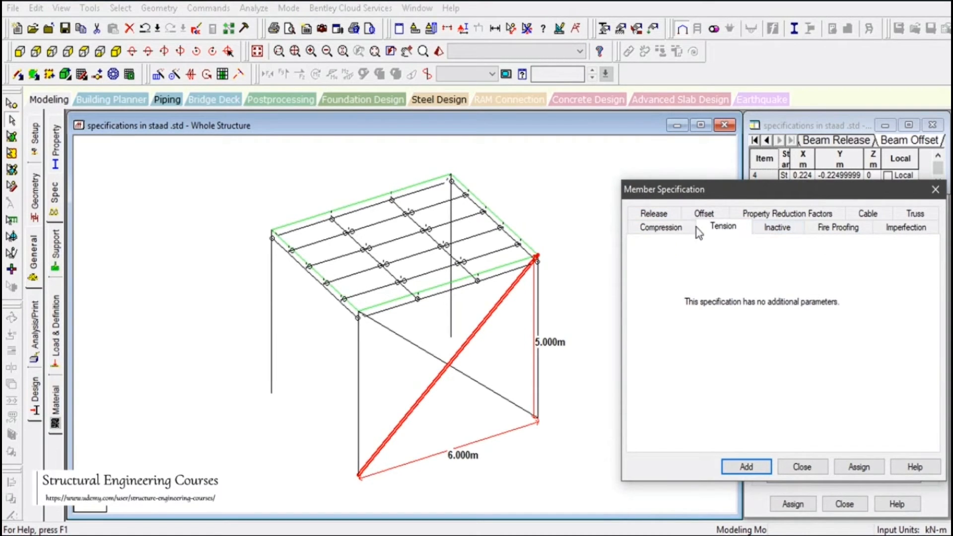
{"action": "left_click", "coordinate": [652, 214]}
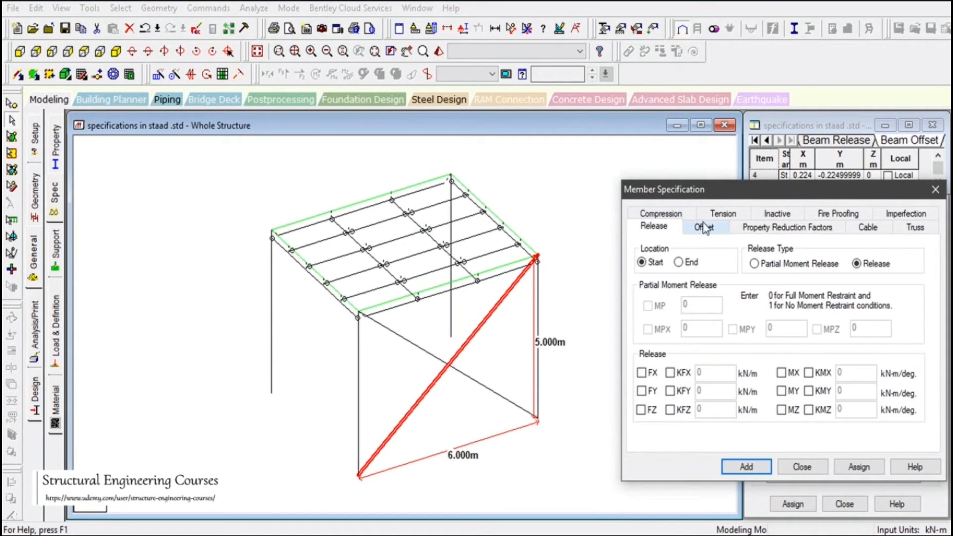
{"action": "left_click", "coordinate": [916, 228]}
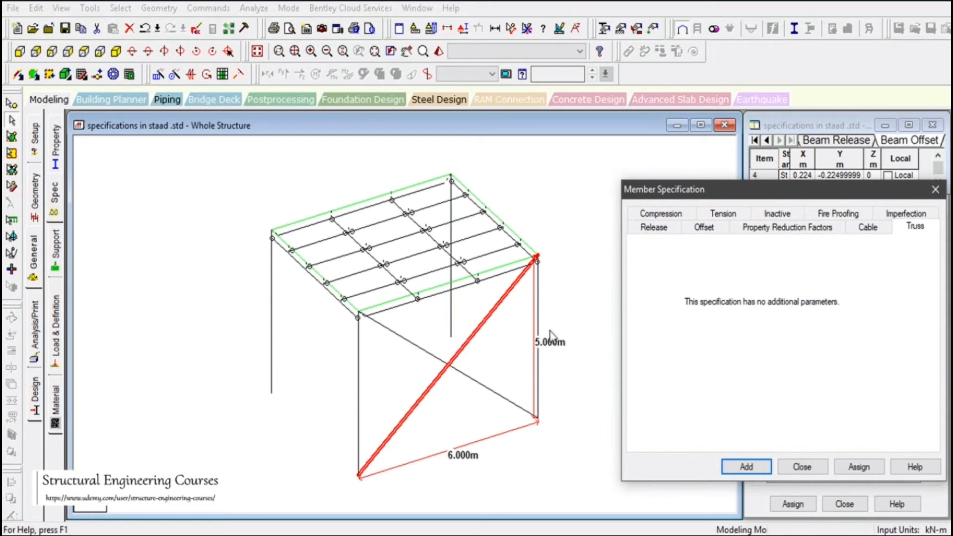
{"action": "left_click", "coordinate": [667, 214]}
{"action": "left_click", "coordinate": [715, 228]}
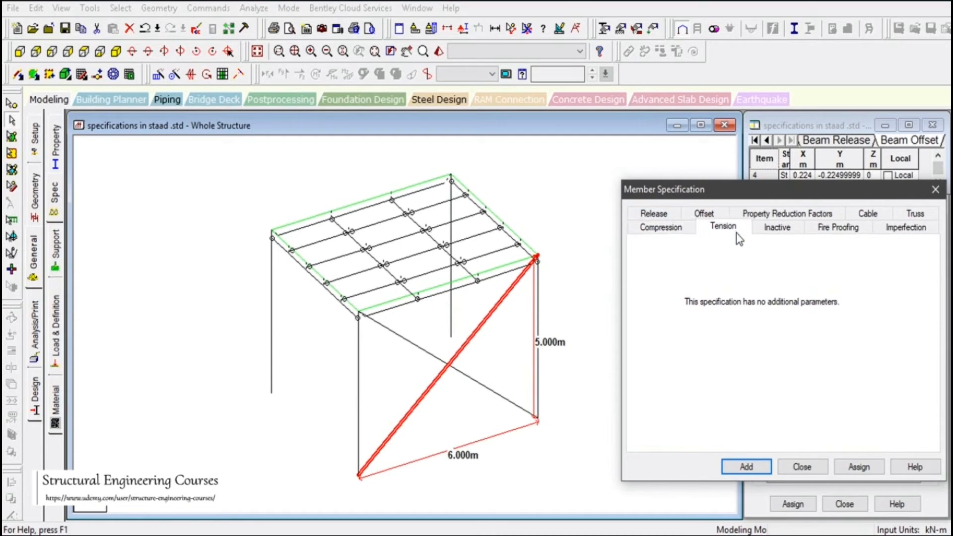
{"action": "left_click", "coordinate": [654, 218]}
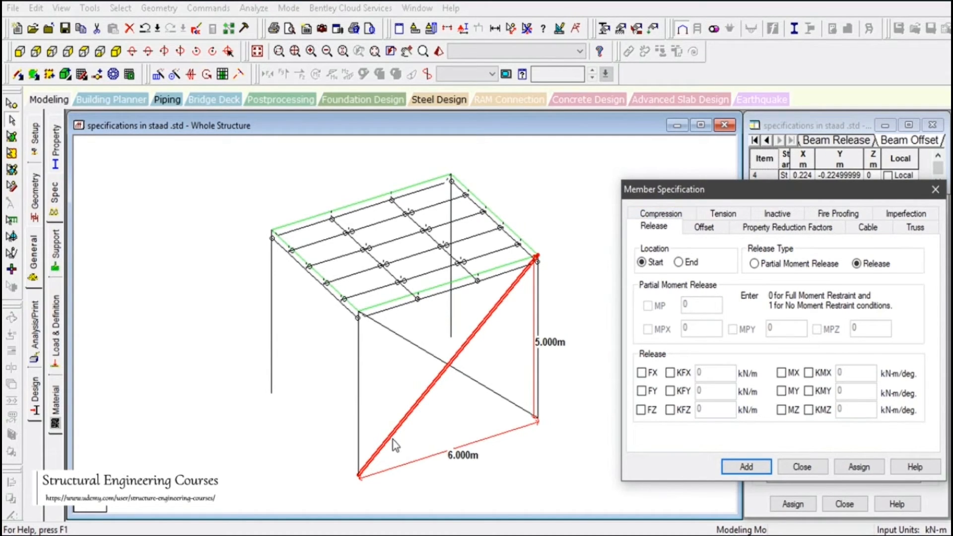
{"action": "left_click", "coordinate": [801, 467]}
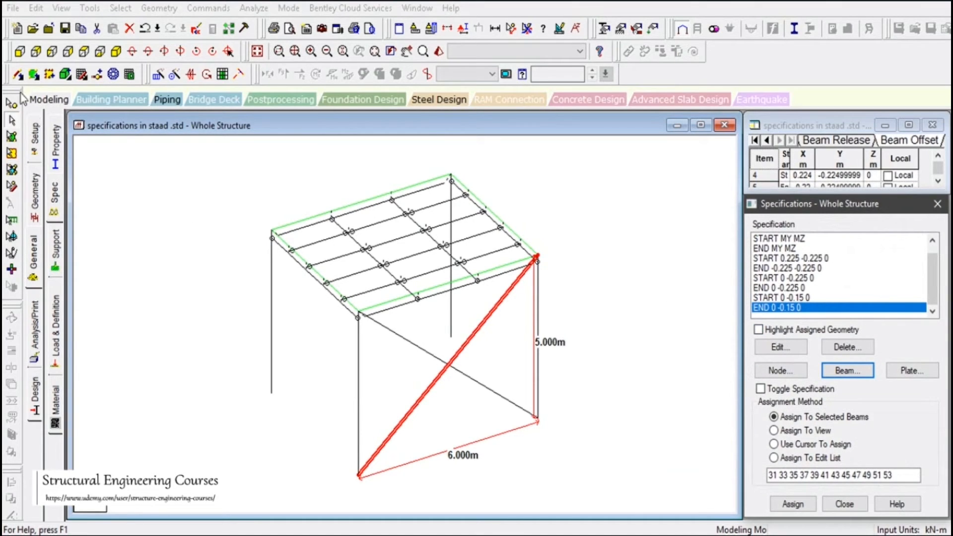
Assign the START MY MZ and END MY MZ releases to both crossing diagonal braces in the front bay
{"action": "left_click", "coordinate": [19, 51]}
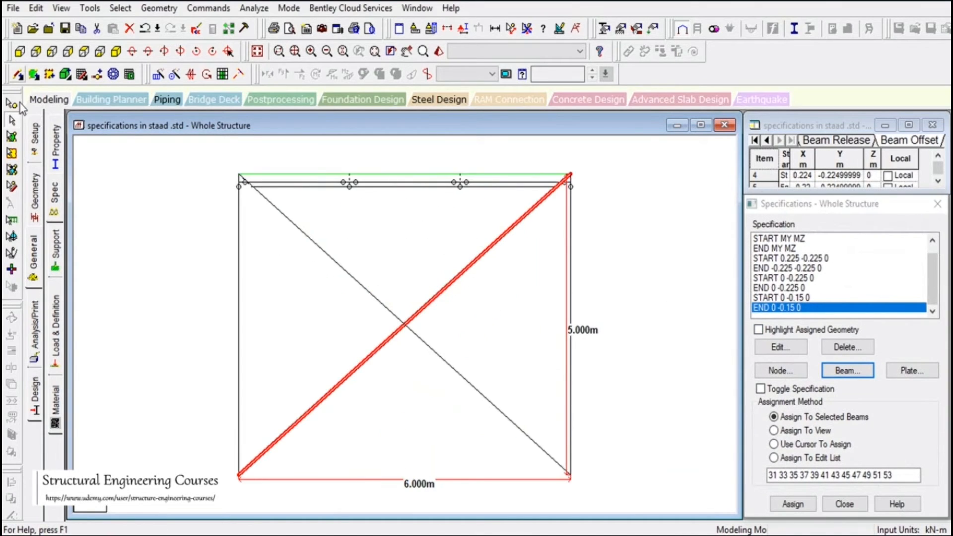
{"action": "left_click", "coordinate": [407, 329], "text": "ctrl"}
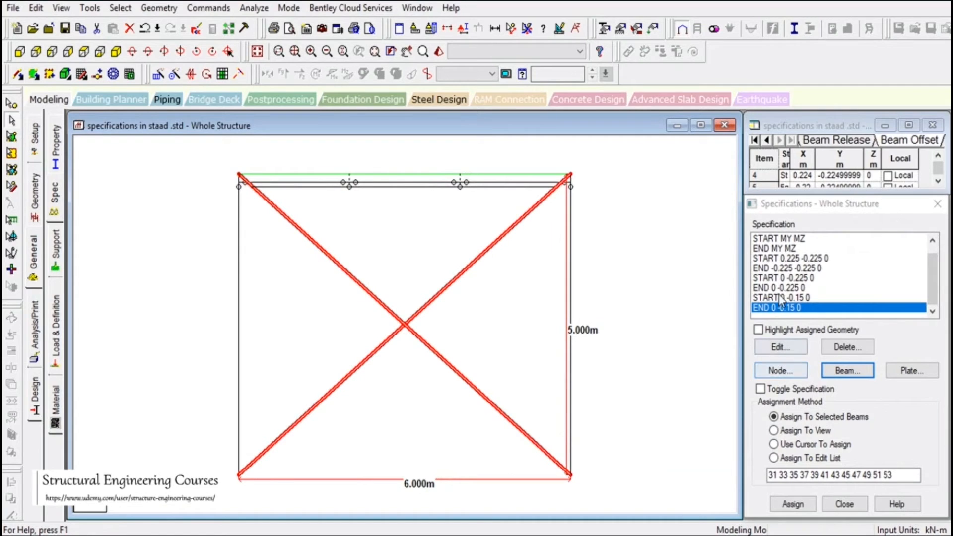
{"action": "left_click", "coordinate": [792, 240]}
{"action": "left_click", "coordinate": [793, 504]}
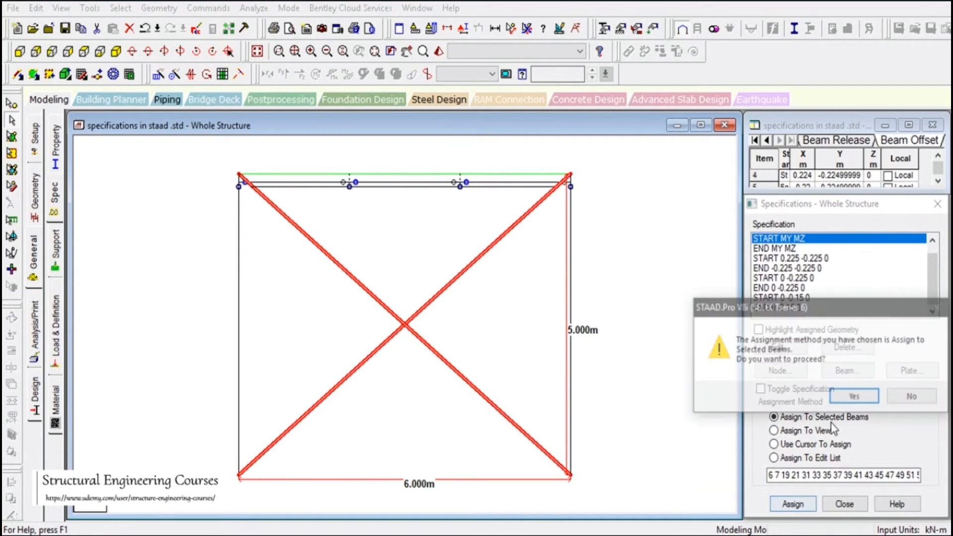
{"action": "left_click", "coordinate": [853, 397]}
{"action": "left_click", "coordinate": [785, 248]}
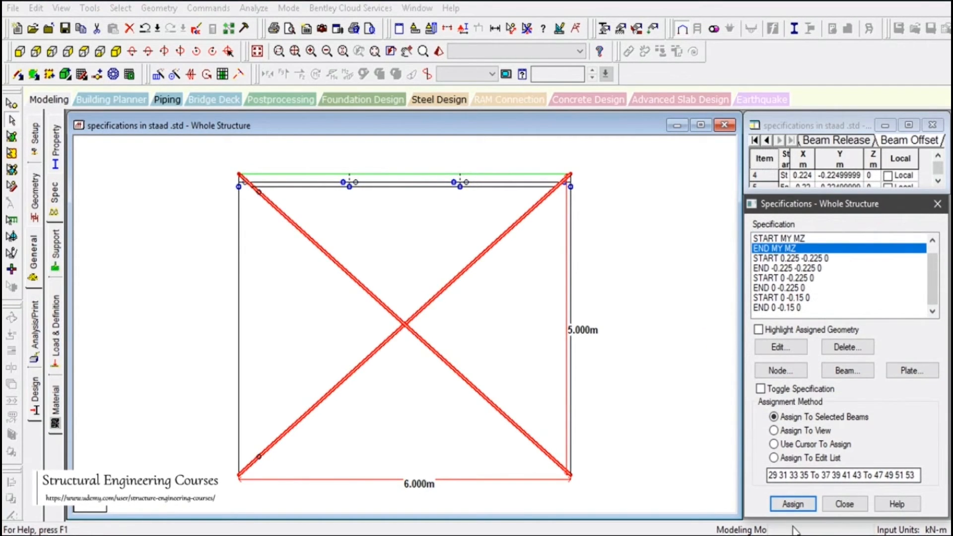
{"action": "left_click", "coordinate": [792, 504]}
{"action": "left_click", "coordinate": [791, 396]}
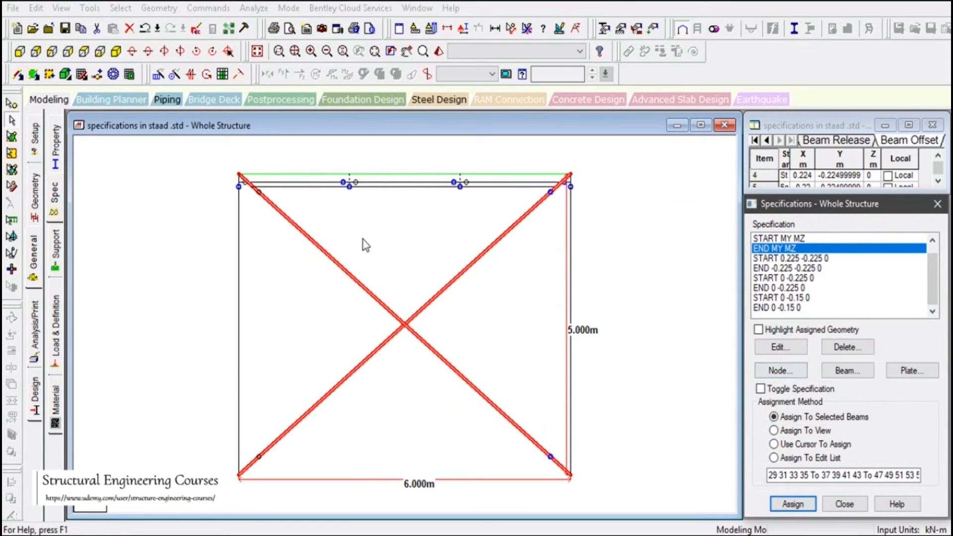
{"action": "left_click", "coordinate": [285, 259]}
{"action": "left_click", "coordinate": [115, 53]}
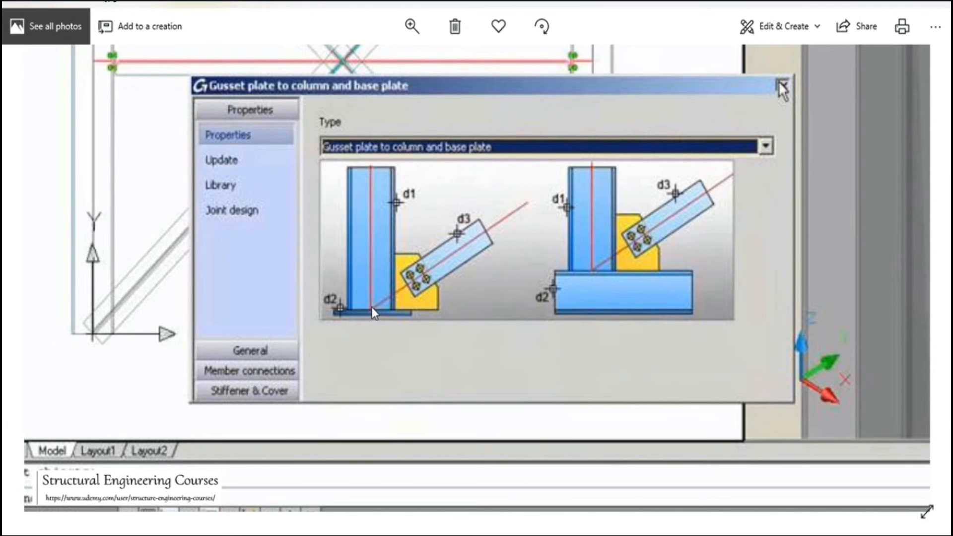
Compare the gusset plate to column and base plate reference image in the photo viewer with the brace-to-column base node in the STAAD.Pro model
{"action": "left_click", "coordinate": [496, 530]}
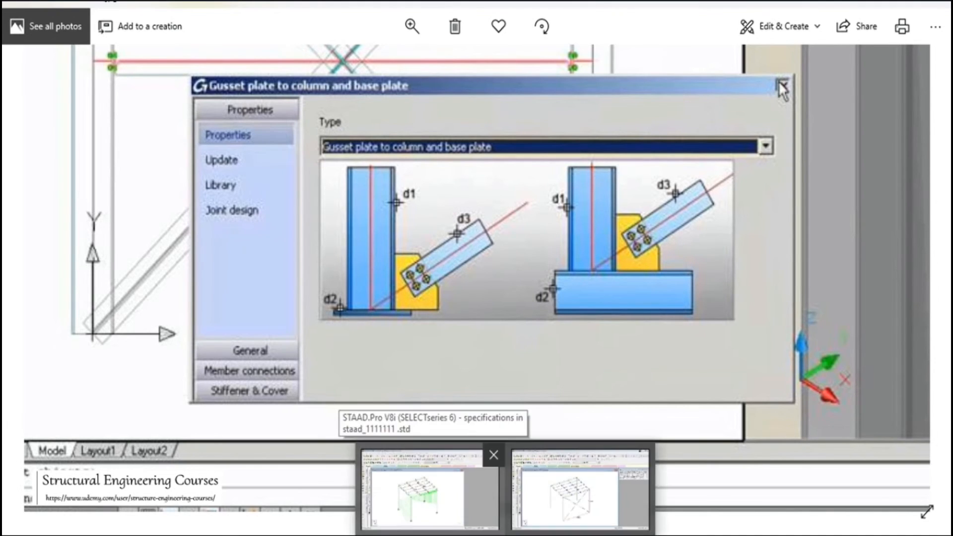
{"action": "left_click", "coordinate": [543, 493]}
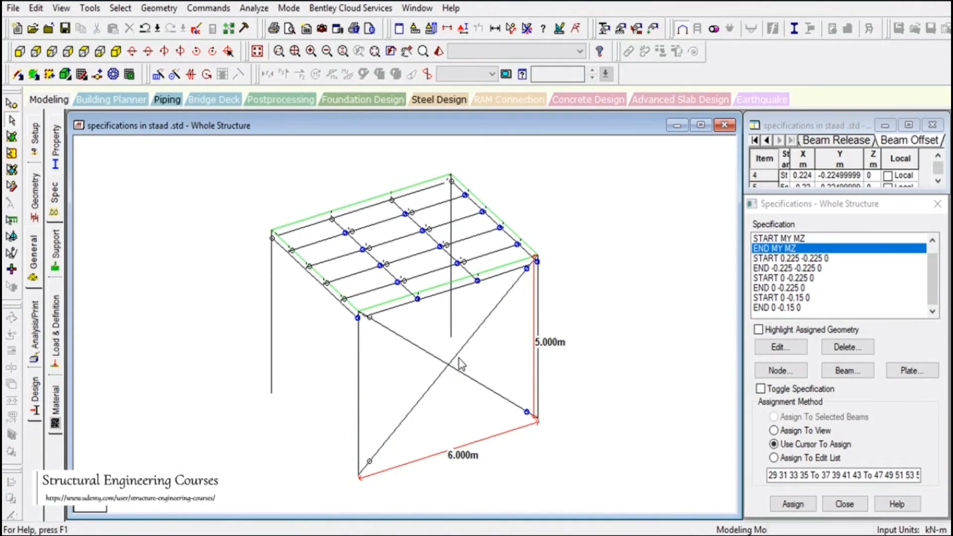
{"action": "left_click", "coordinate": [17, 52]}
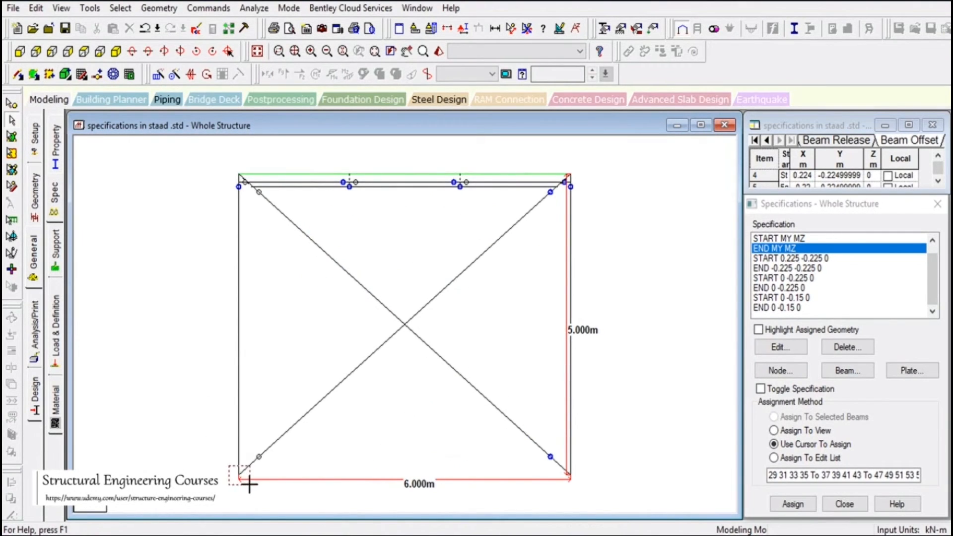
{"action": "left_click", "coordinate": [11, 103]}
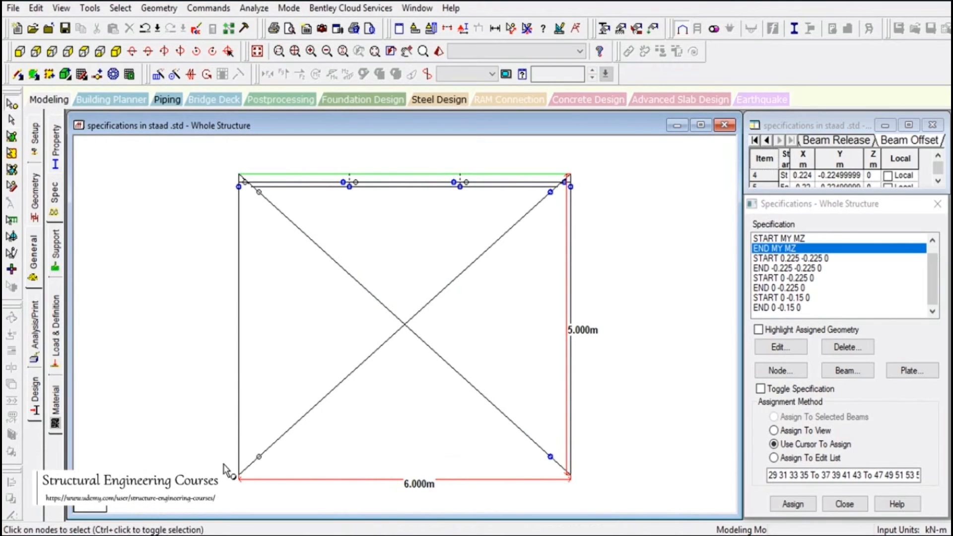
{"action": "left_click", "coordinate": [239, 477]}
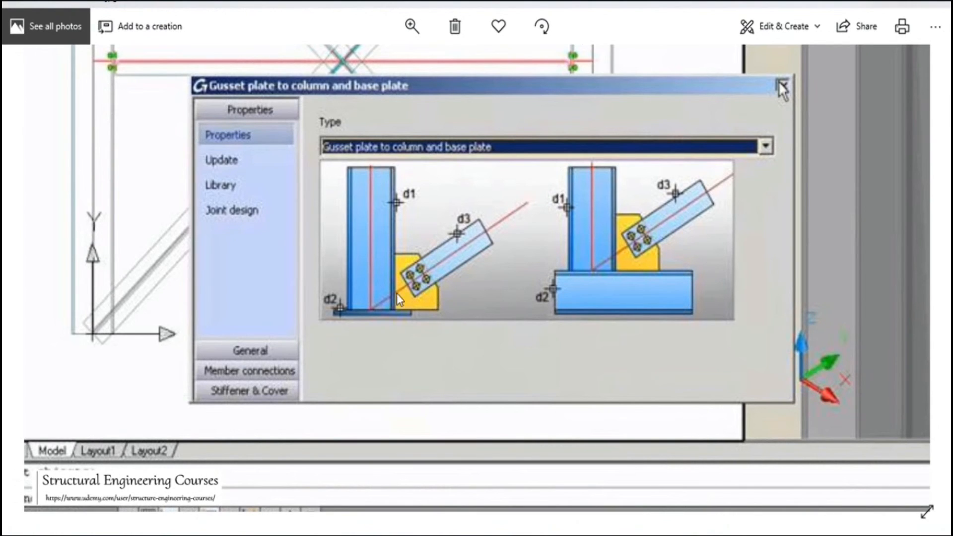
{"action": "mouse_move", "coordinate": [505, 535]}
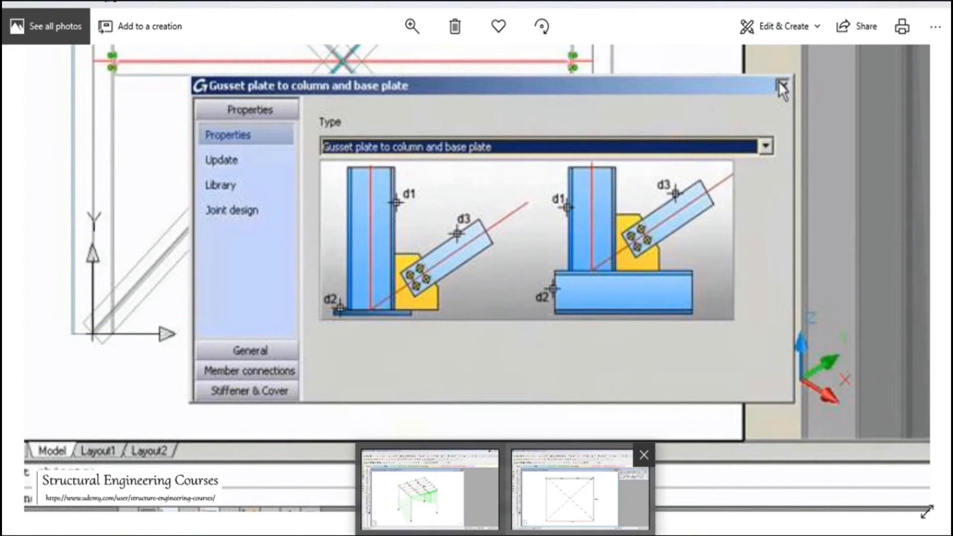
{"action": "left_click", "coordinate": [546, 499]}
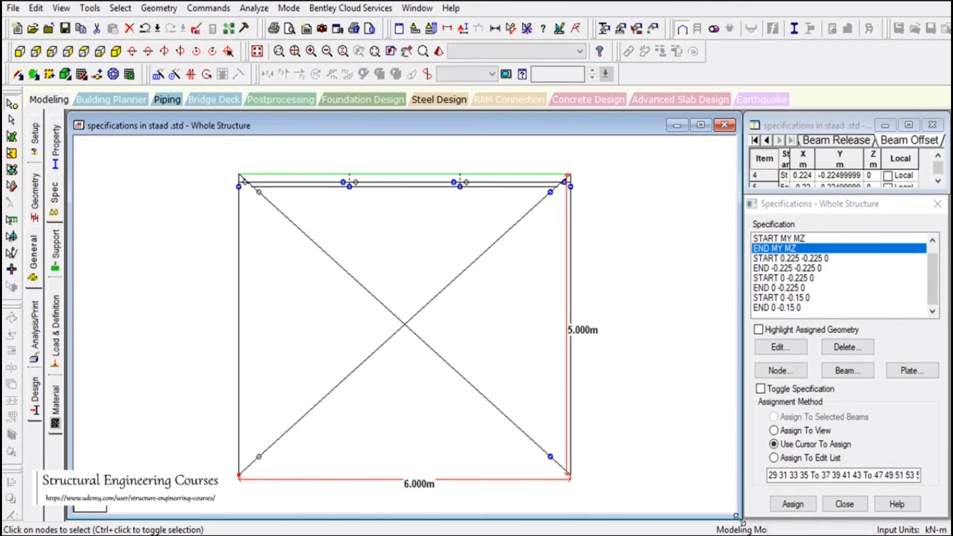
{"action": "mouse_move", "coordinate": [743, 534]}
{"action": "left_click", "coordinate": [708, 527]}
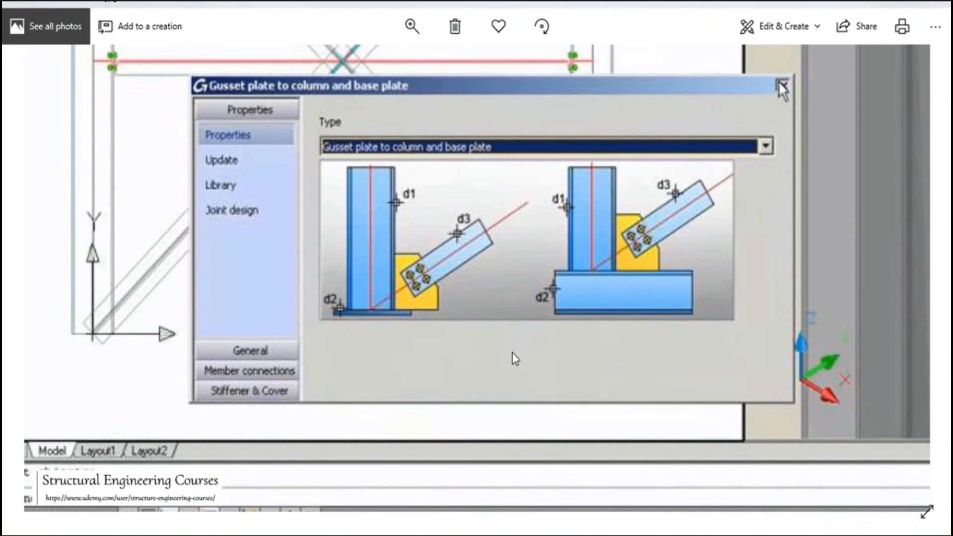
{"action": "left_click_drag", "start_coordinate": [511, 348], "coordinate": [504, 371]}
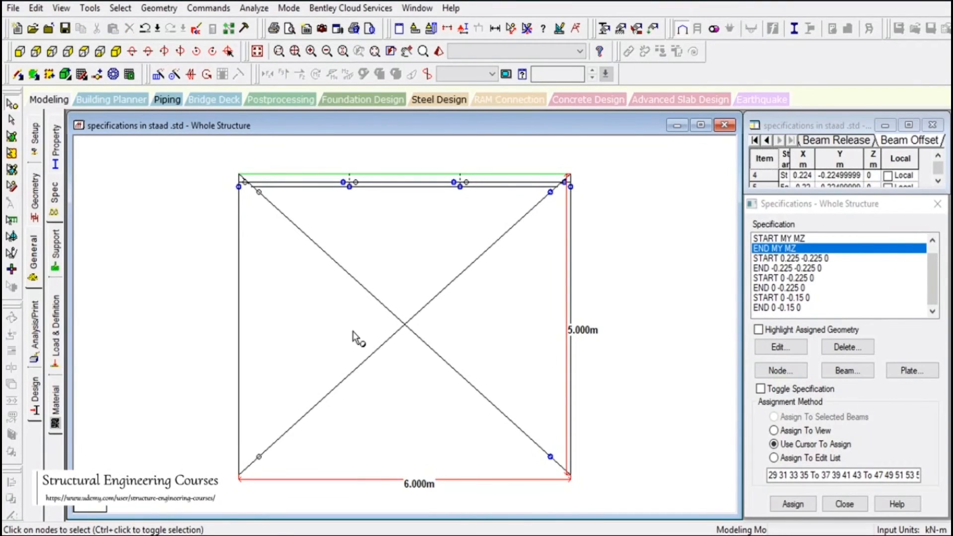
Accept the auto save and copy the two front column base nodes, pasting them 0.4 m higher in Y
{"action": "left_click", "coordinate": [132, 52]}
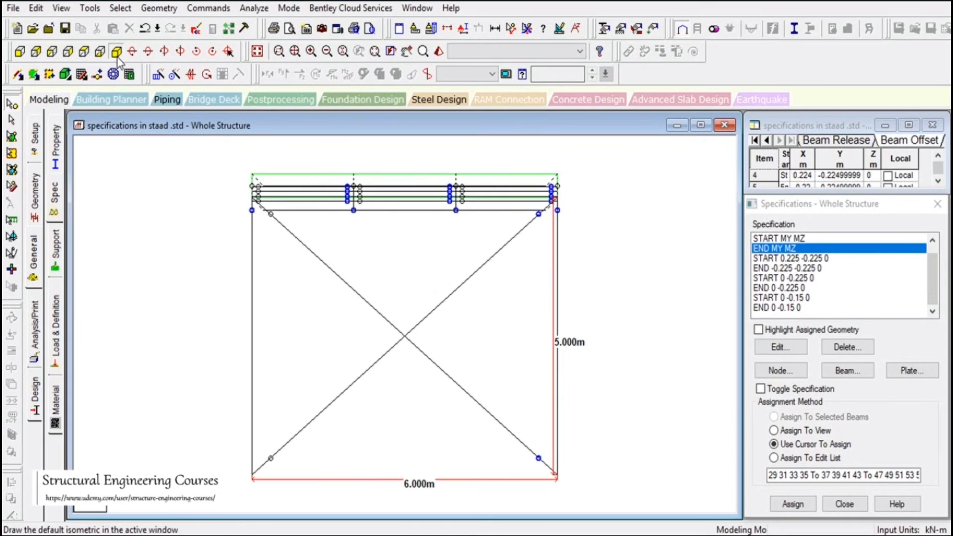
{"action": "left_click", "coordinate": [118, 53]}
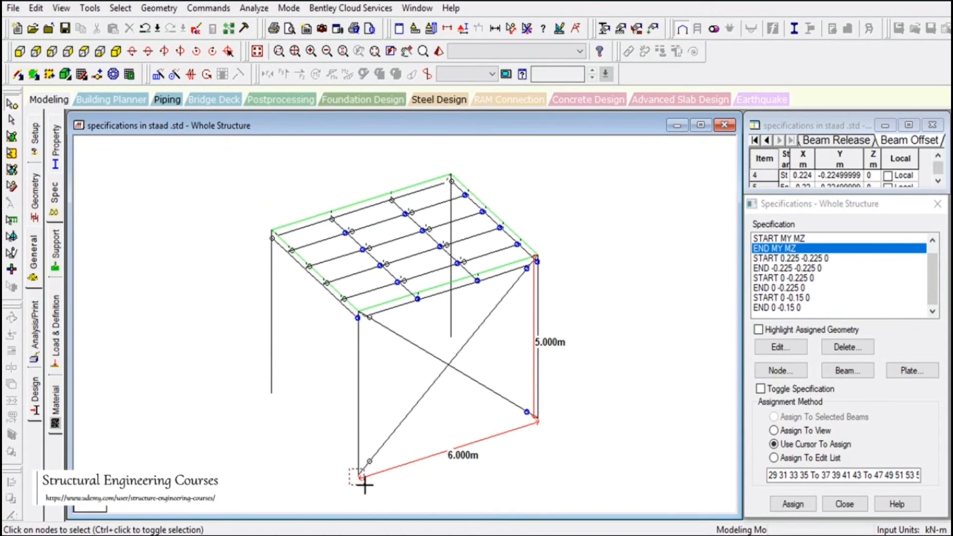
{"action": "left_click_drag", "start_coordinate": [365, 484], "coordinate": [365, 484]}
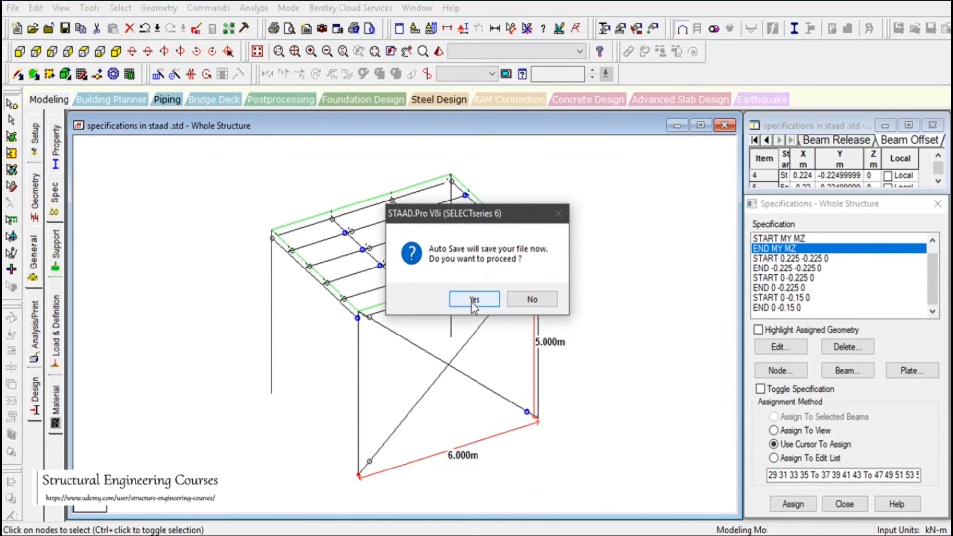
{"action": "left_click", "coordinate": [474, 302]}
{"action": "left_click", "coordinate": [336, 286]}
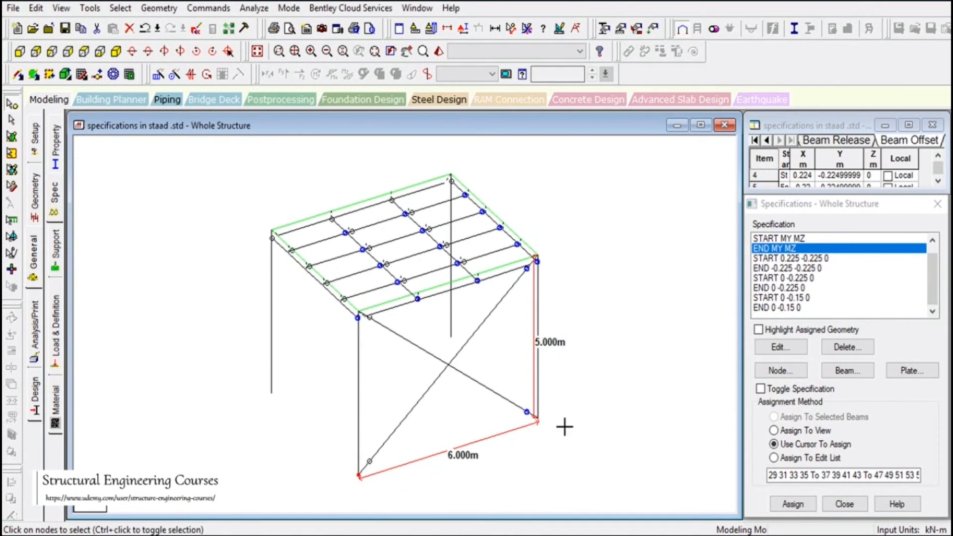
{"action": "key", "text": "ctrl+c"}
{"action": "key", "text": "ctrl+v"}
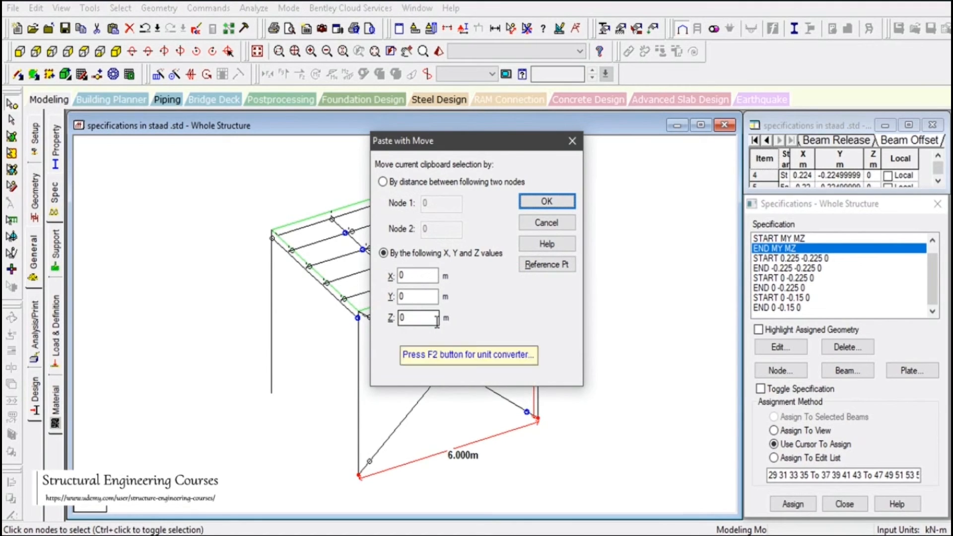
{"action": "double_click", "coordinate": [411, 296]}
{"action": "type", "text": "0.4"}
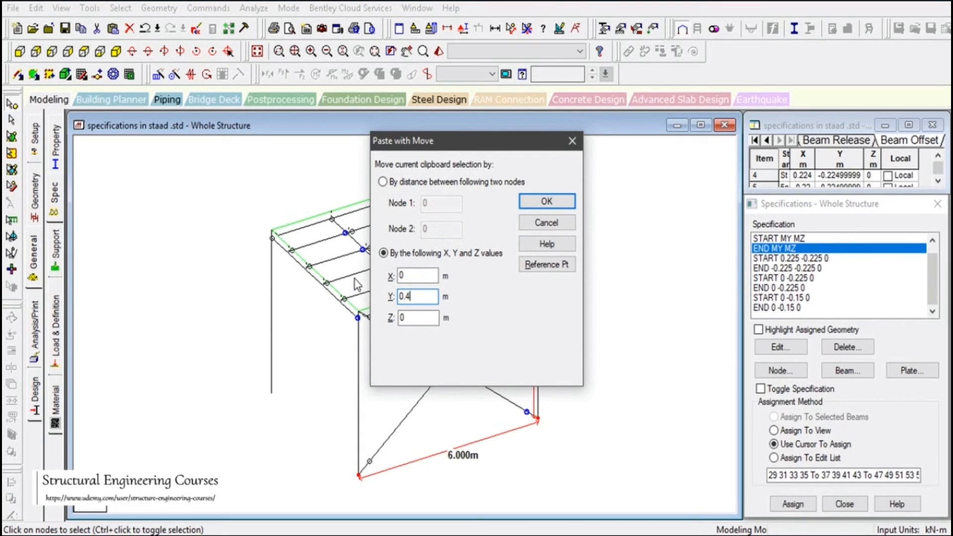
{"action": "left_click", "coordinate": [552, 203]}
{"action": "left_click", "coordinate": [591, 393]}
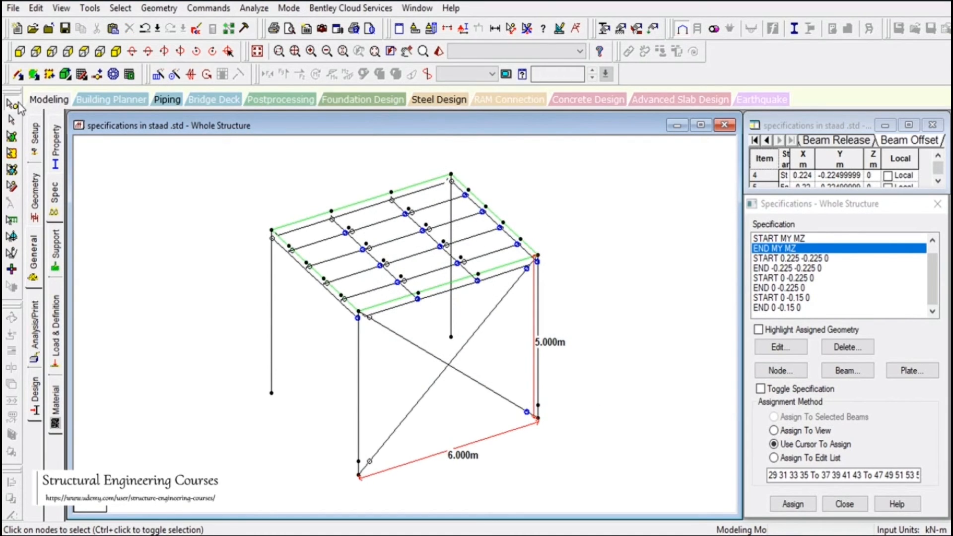
Delete the two crossing diagonal braces that start at the front column bases
{"action": "left_click", "coordinate": [18, 75]}
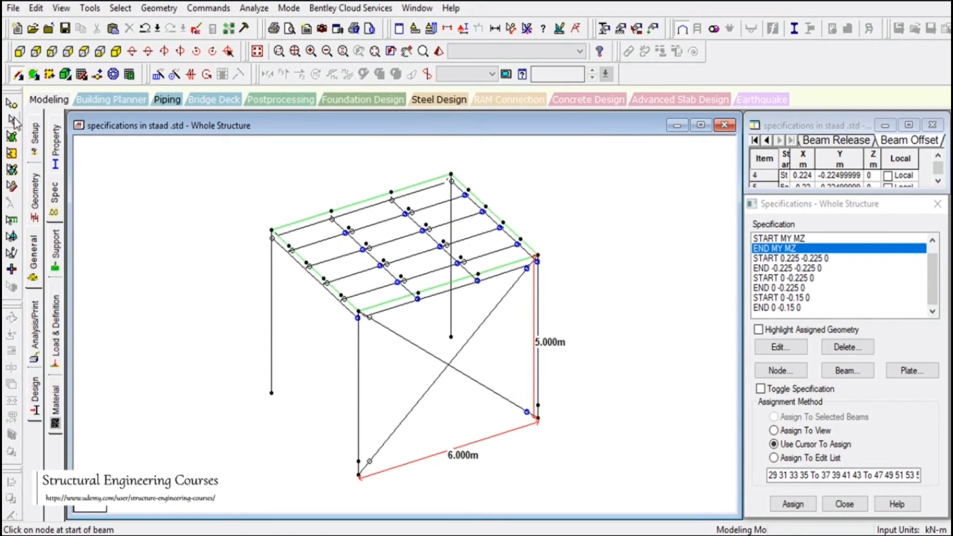
{"action": "left_click_drag", "start_coordinate": [445, 365], "coordinate": [451, 371]}
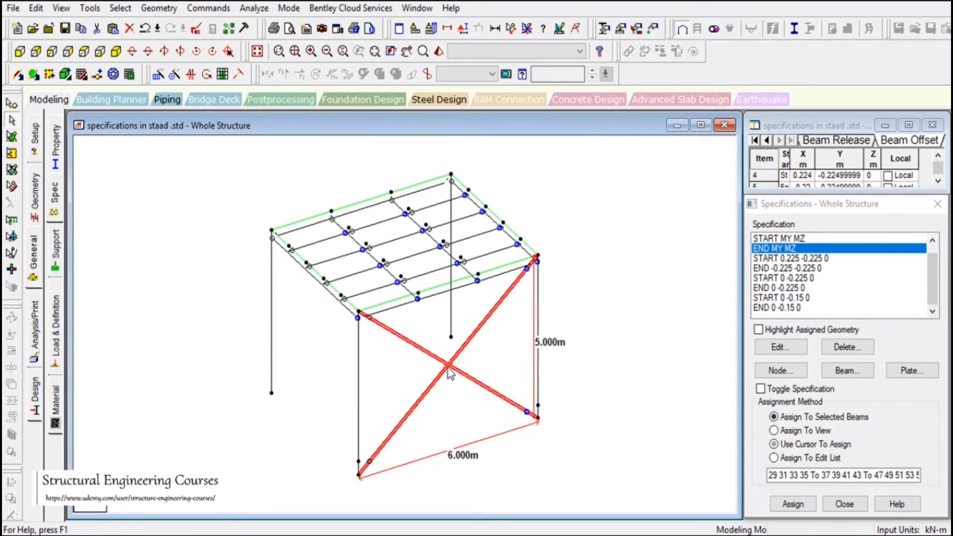
{"action": "key", "text": "Delete"}
{"action": "key", "text": "Return"}
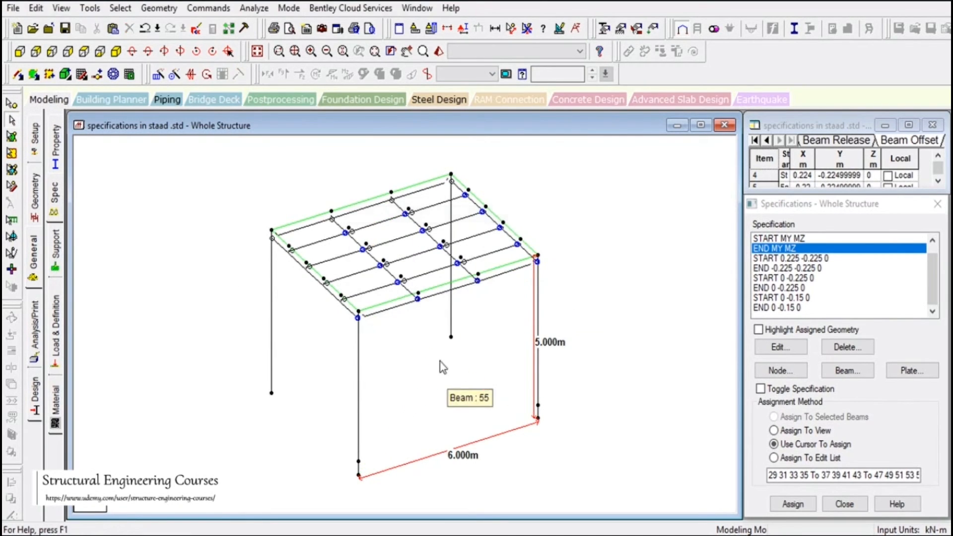
Add two crossing diagonal brace beams in the front bay, from the nodes 0.4 m above the column bases to the opposite column tops
{"action": "left_click", "coordinate": [18, 74]}
{"action": "left_click_drag", "start_coordinate": [358, 461], "coordinate": [542, 270]}
{"action": "left_click", "coordinate": [532, 299]}
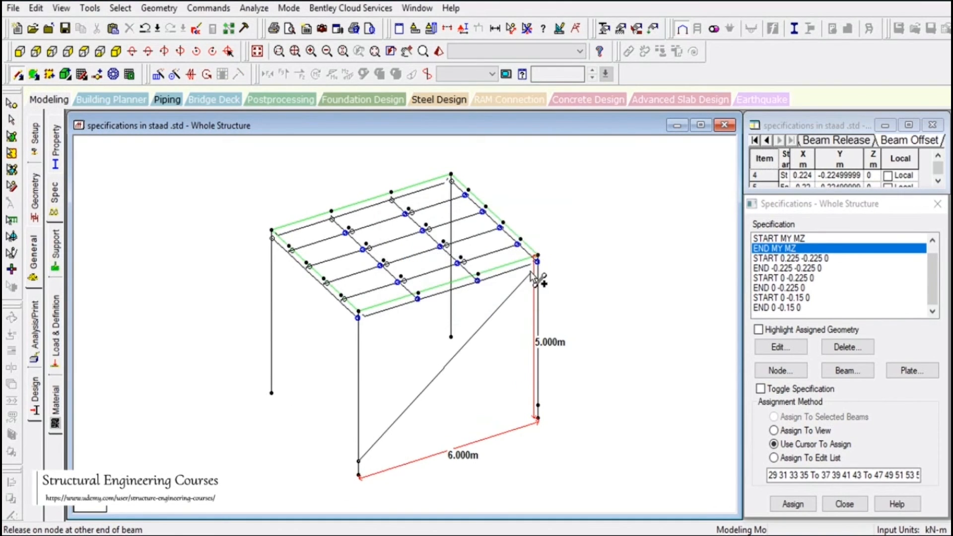
{"action": "left_click_drag", "start_coordinate": [360, 313], "coordinate": [537, 405]}
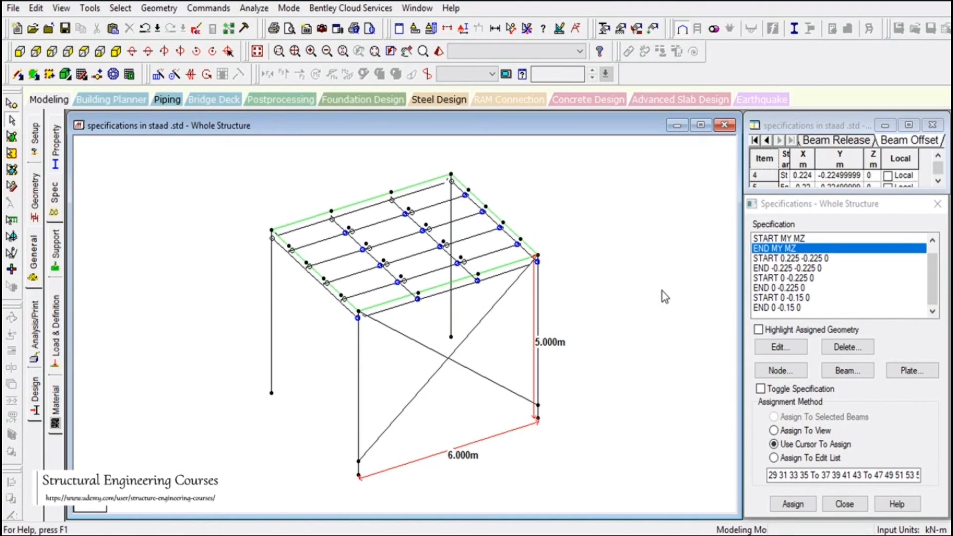
{"action": "left_click_drag", "start_coordinate": [589, 292], "coordinate": [639, 340]}
Inspect the raised cross bracing and its connection to the columns in a 3D rendered view
{"action": "left_click", "coordinate": [439, 51]}
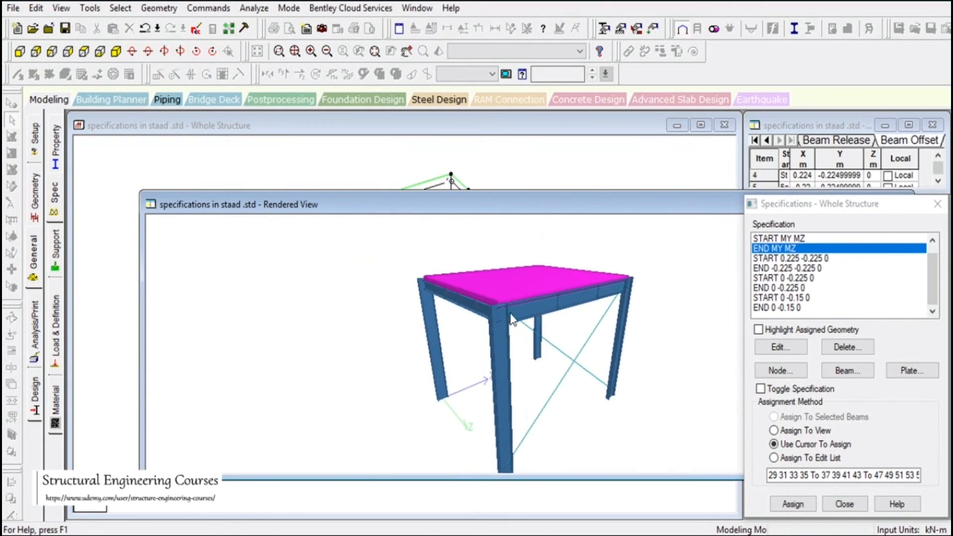
{"action": "left_click_drag", "start_coordinate": [474, 326], "coordinate": [535, 309]}
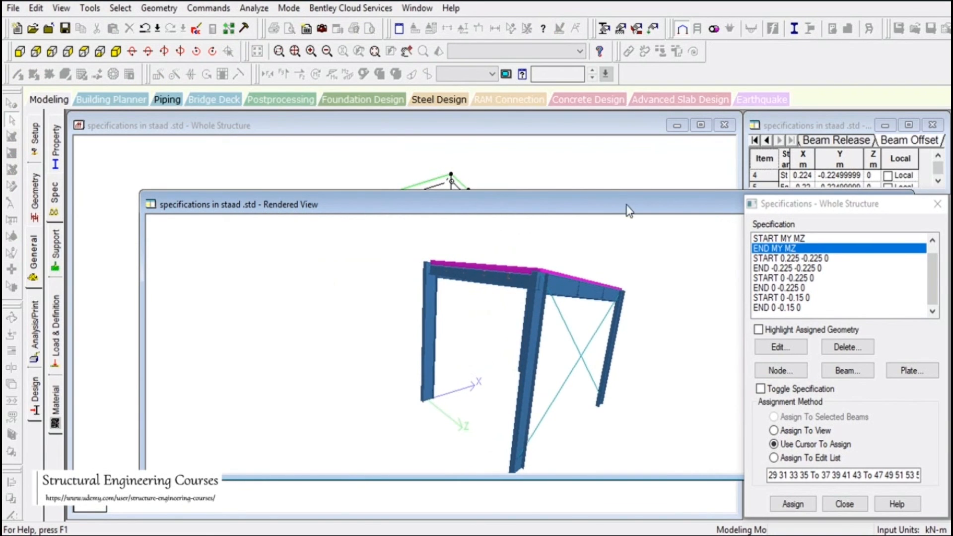
{"action": "left_click_drag", "start_coordinate": [627, 205], "coordinate": [314, 253]}
{"action": "left_click", "coordinate": [588, 254]}
{"action": "left_click_drag", "start_coordinate": [592, 231], "coordinate": [661, 307]}
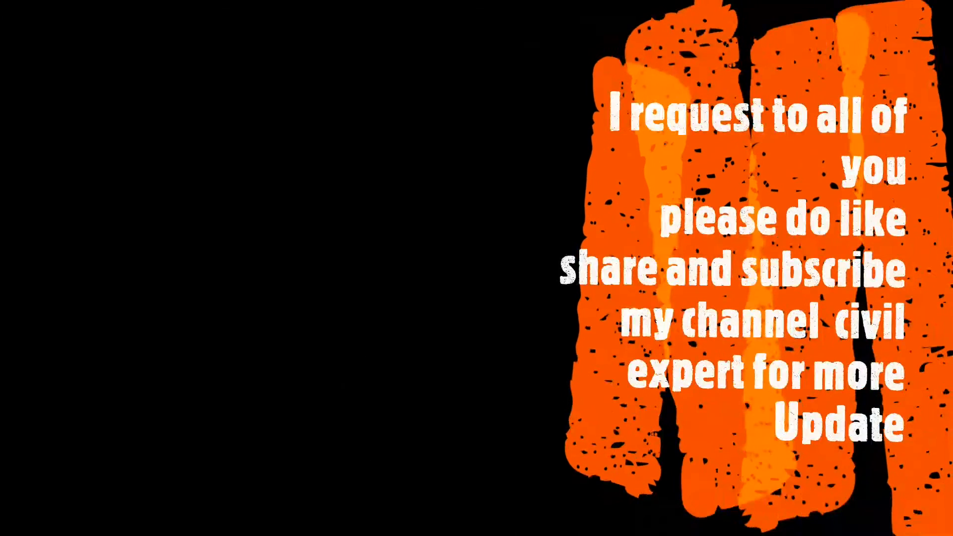